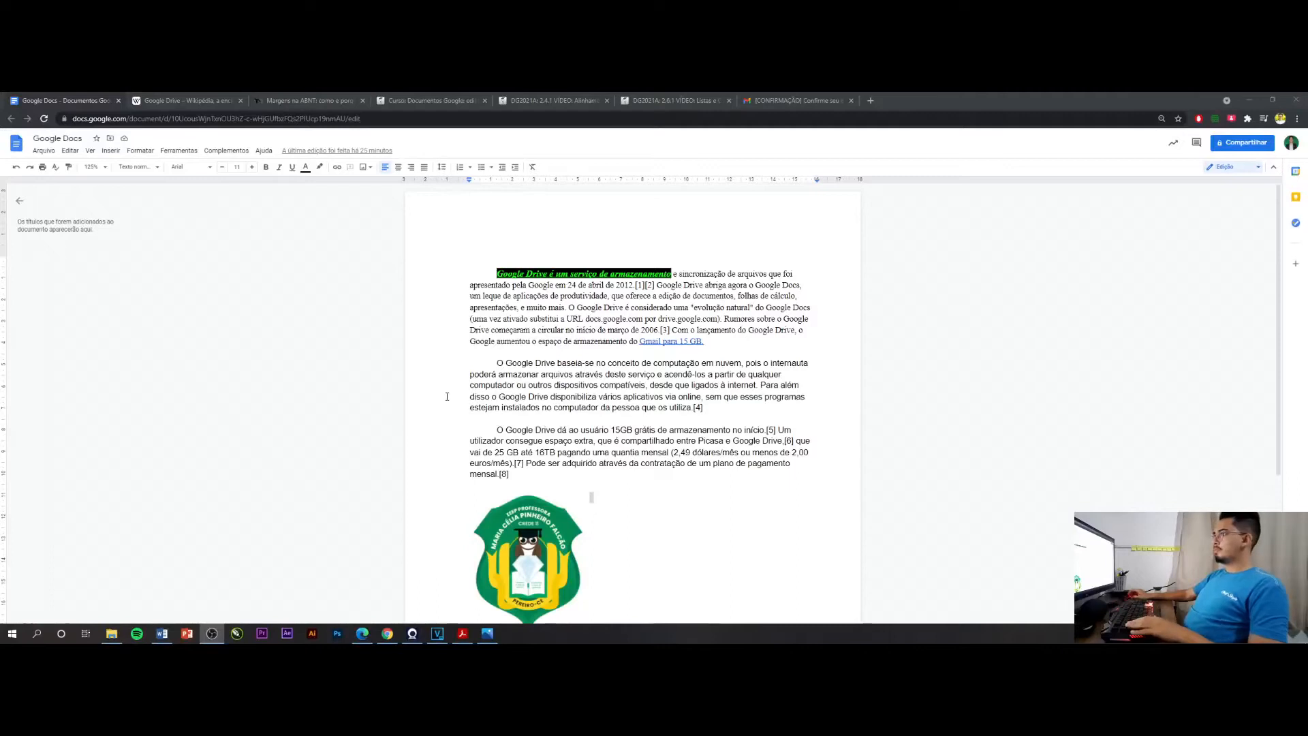
# Check the lesson outline in the Word document, then return to the Google Docs document
pyautogui.click(554, 357)
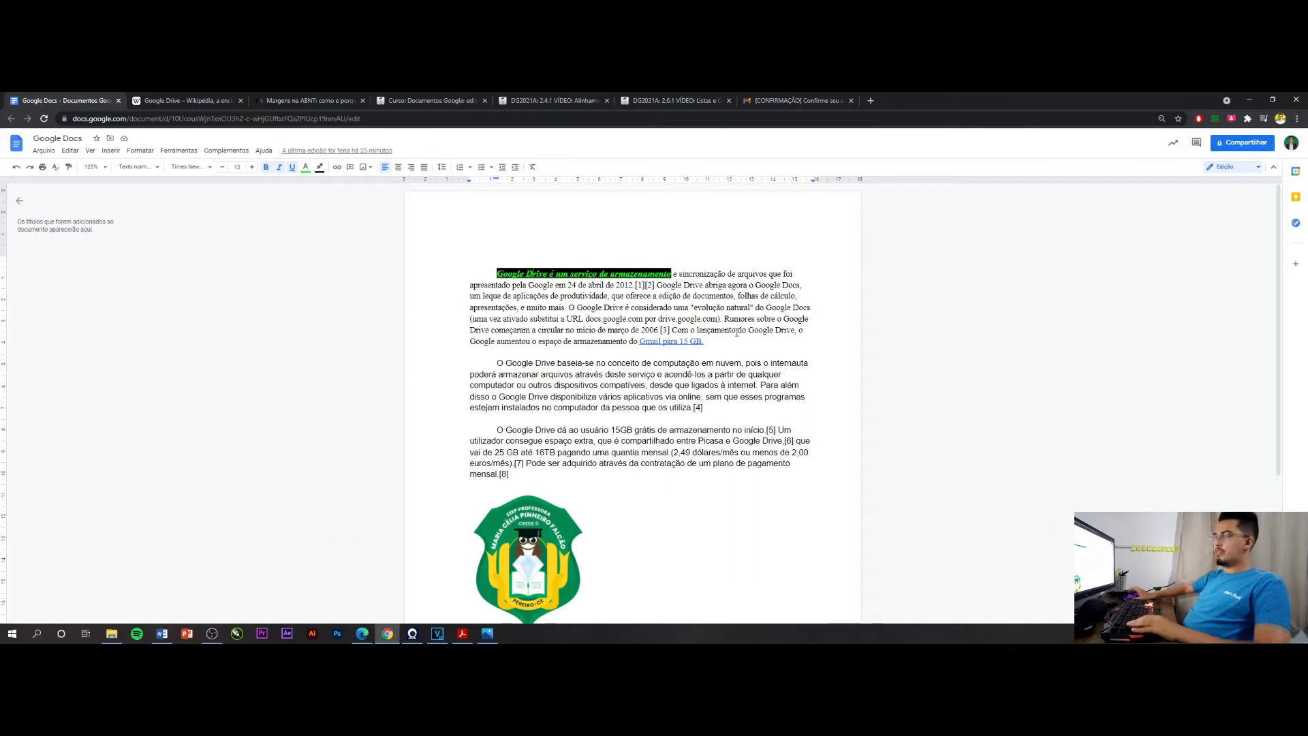
pyautogui.click(160, 633)
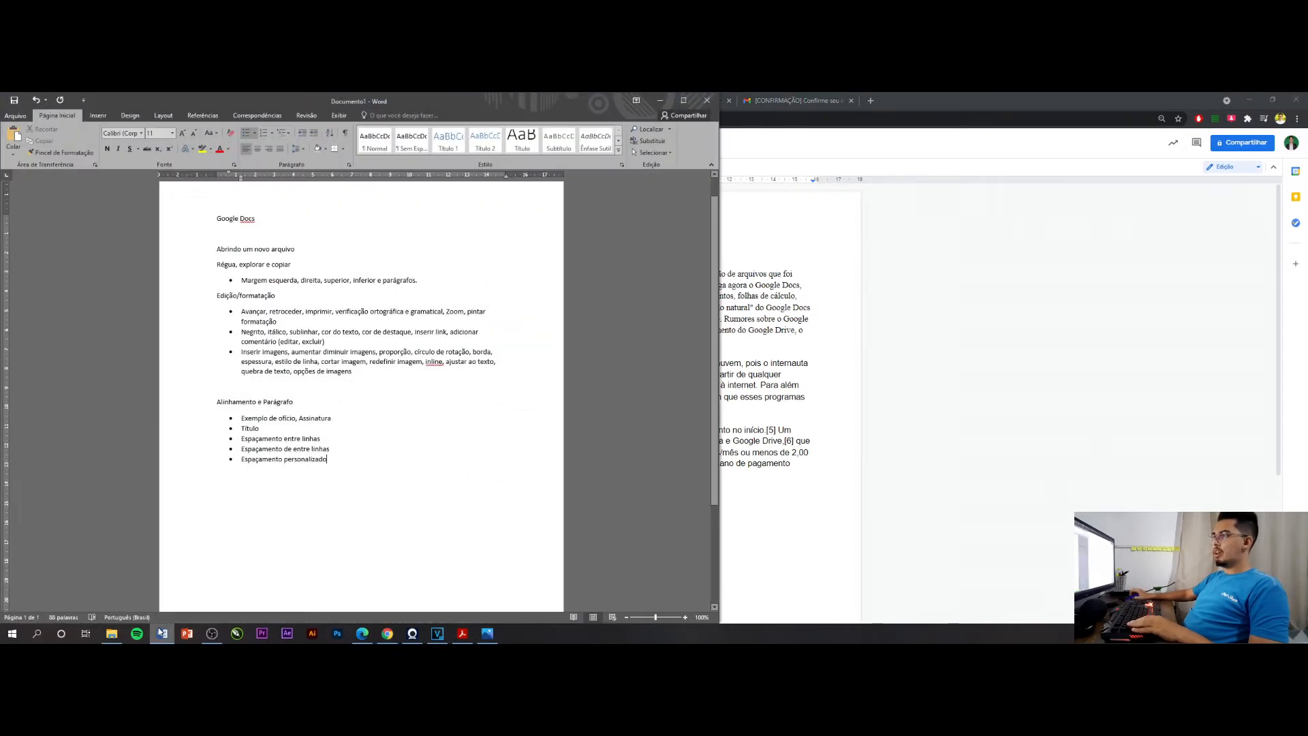
pyautogui.click(161, 633)
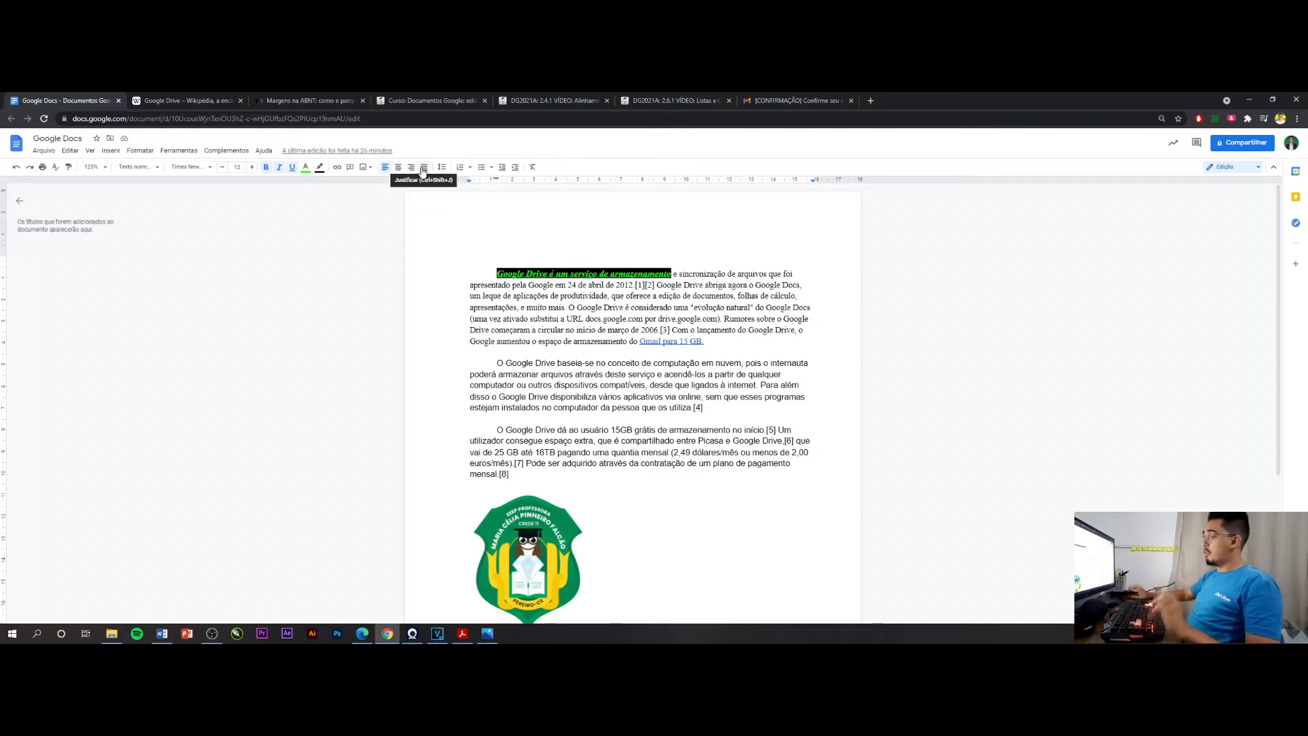
# Try the centre, left and right alignments on the first paragraph, and leave it justified
pyautogui.click(730, 343)
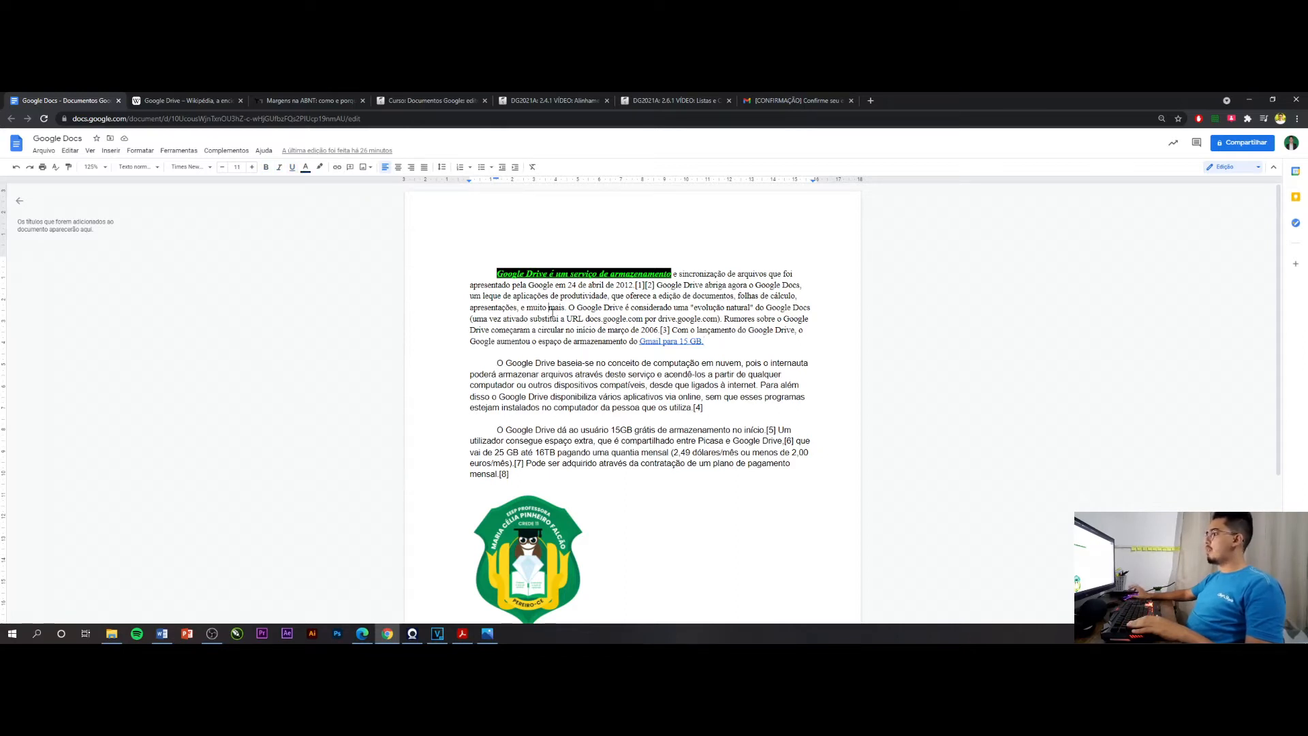
pyautogui.moveTo(705, 344); pyautogui.dragTo(496, 270)
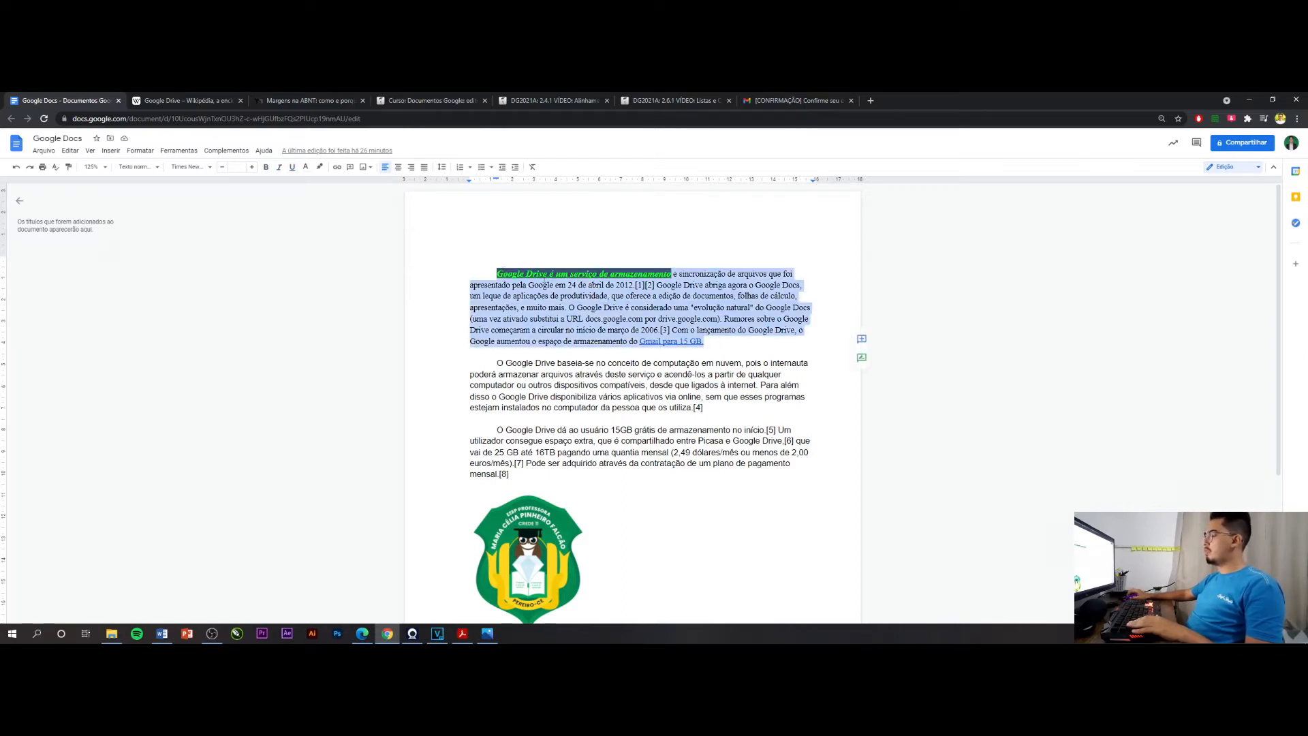
pyautogui.click(495, 270)
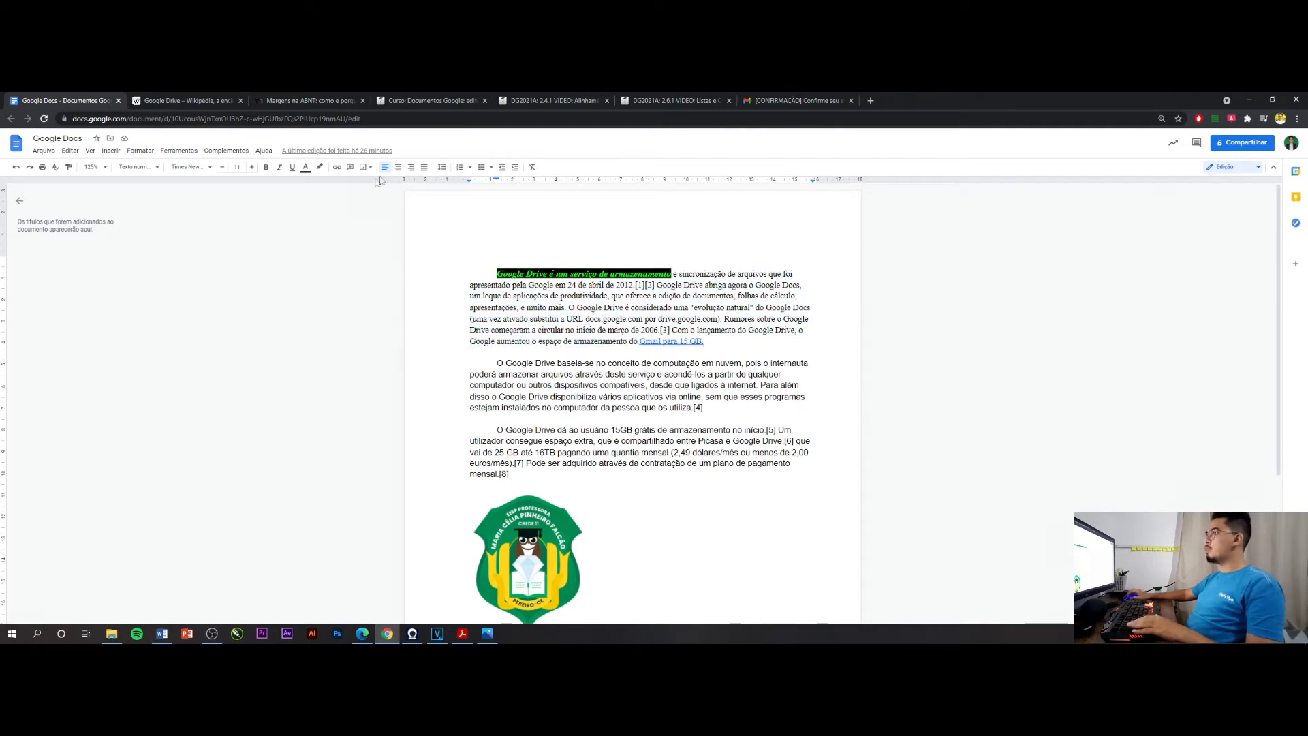
pyautogui.click(399, 168)
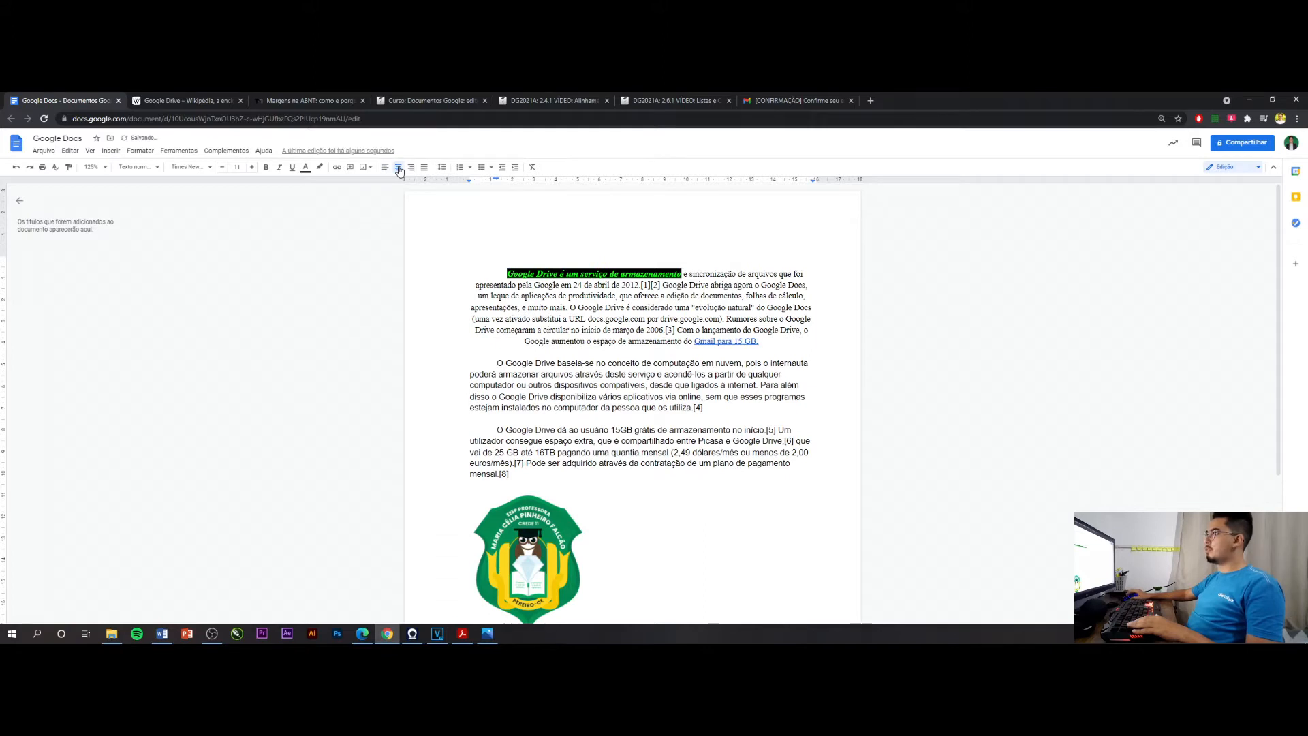
pyautogui.click(387, 168)
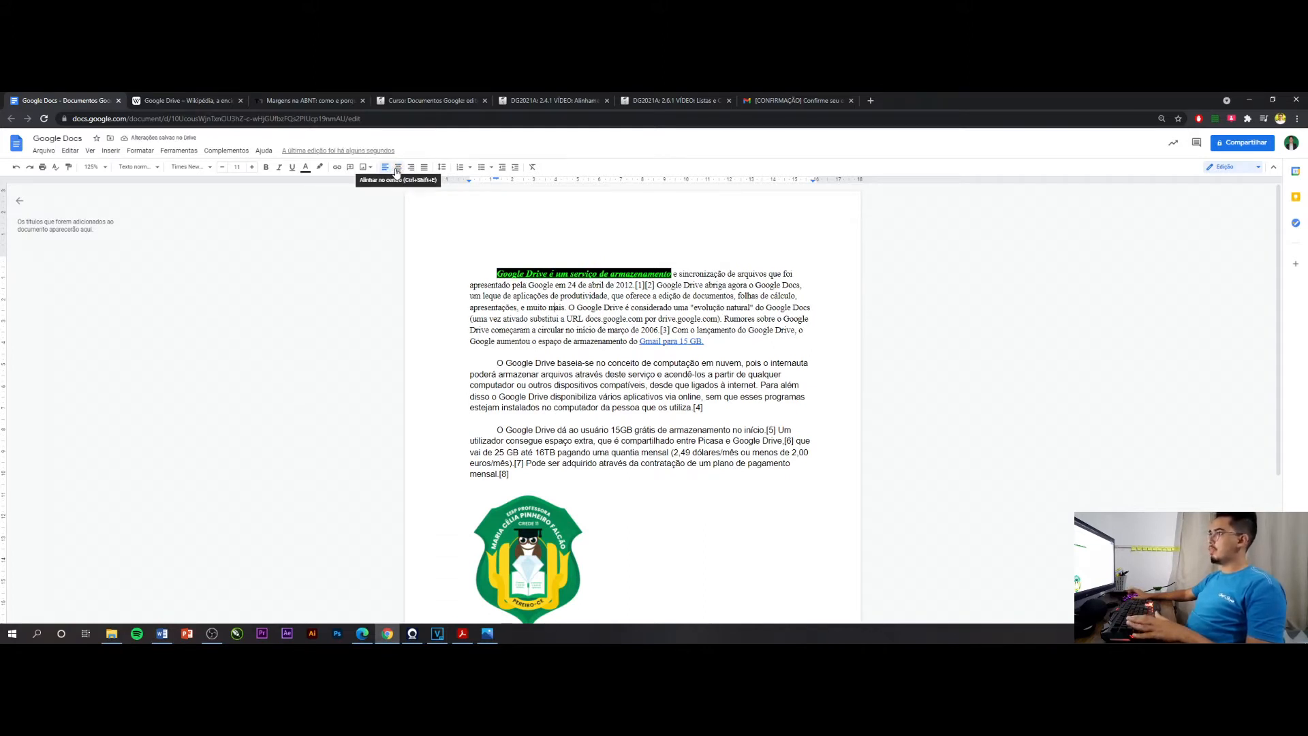
pyautogui.click(400, 169)
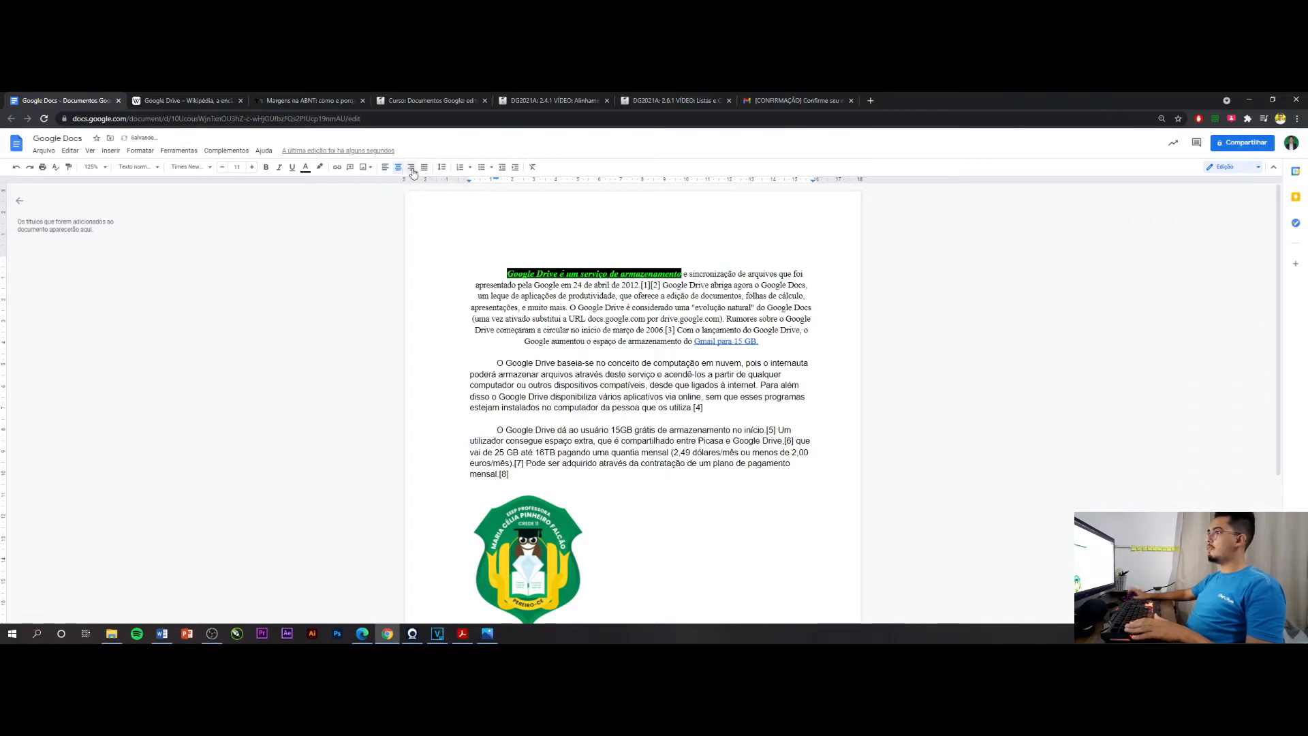
pyautogui.click(411, 169)
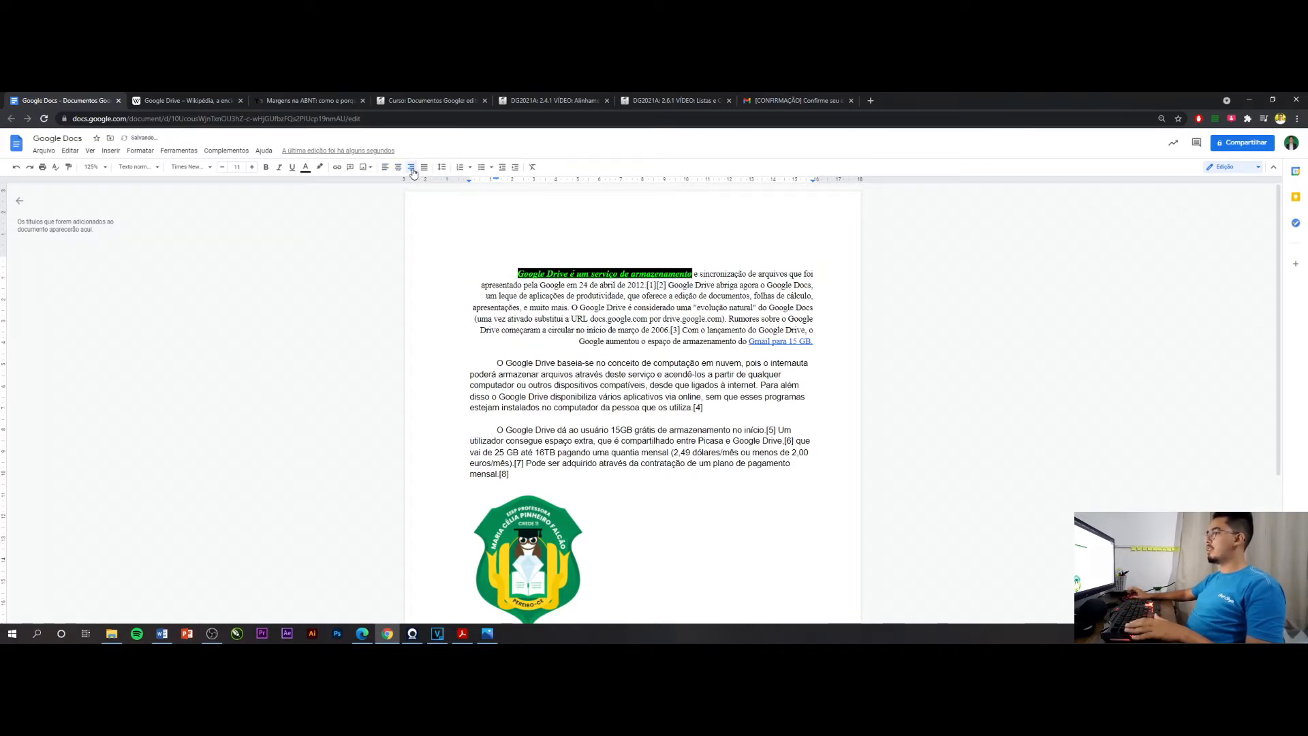
pyautogui.click(424, 169)
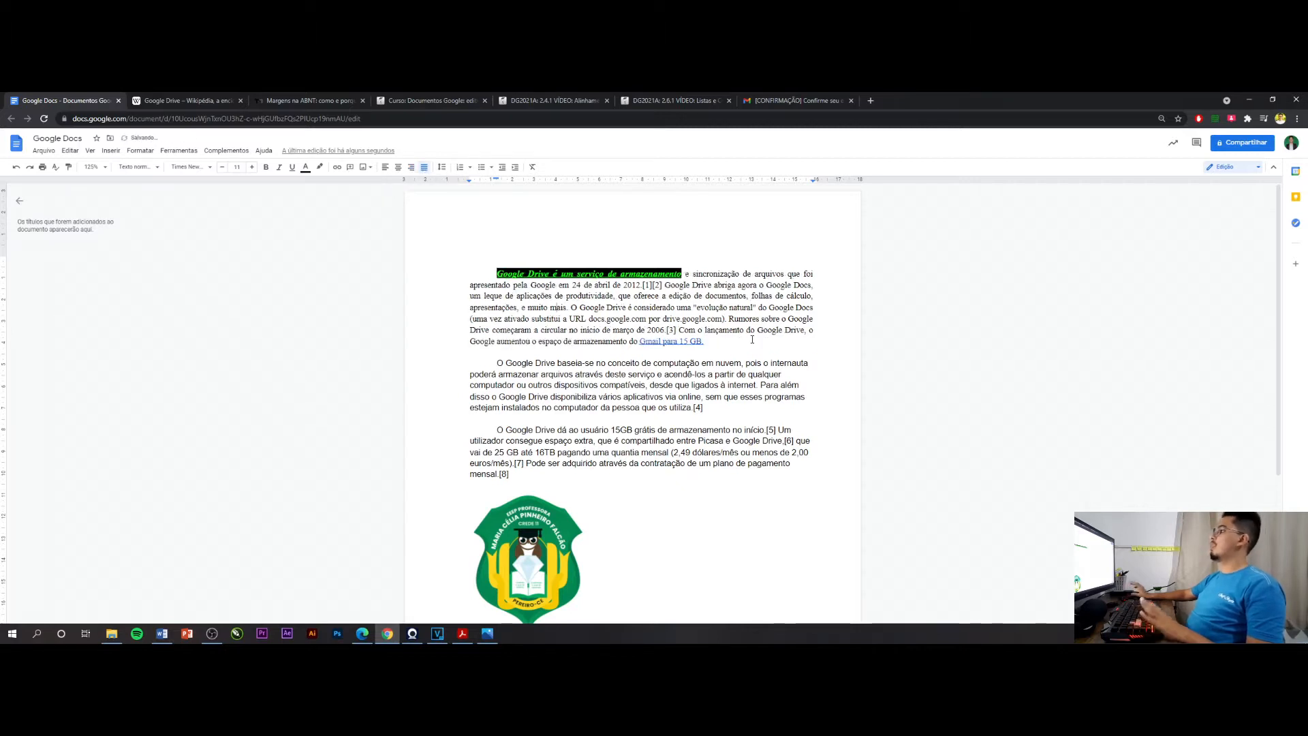
pyautogui.moveTo(705, 342); pyautogui.dragTo(483, 273)
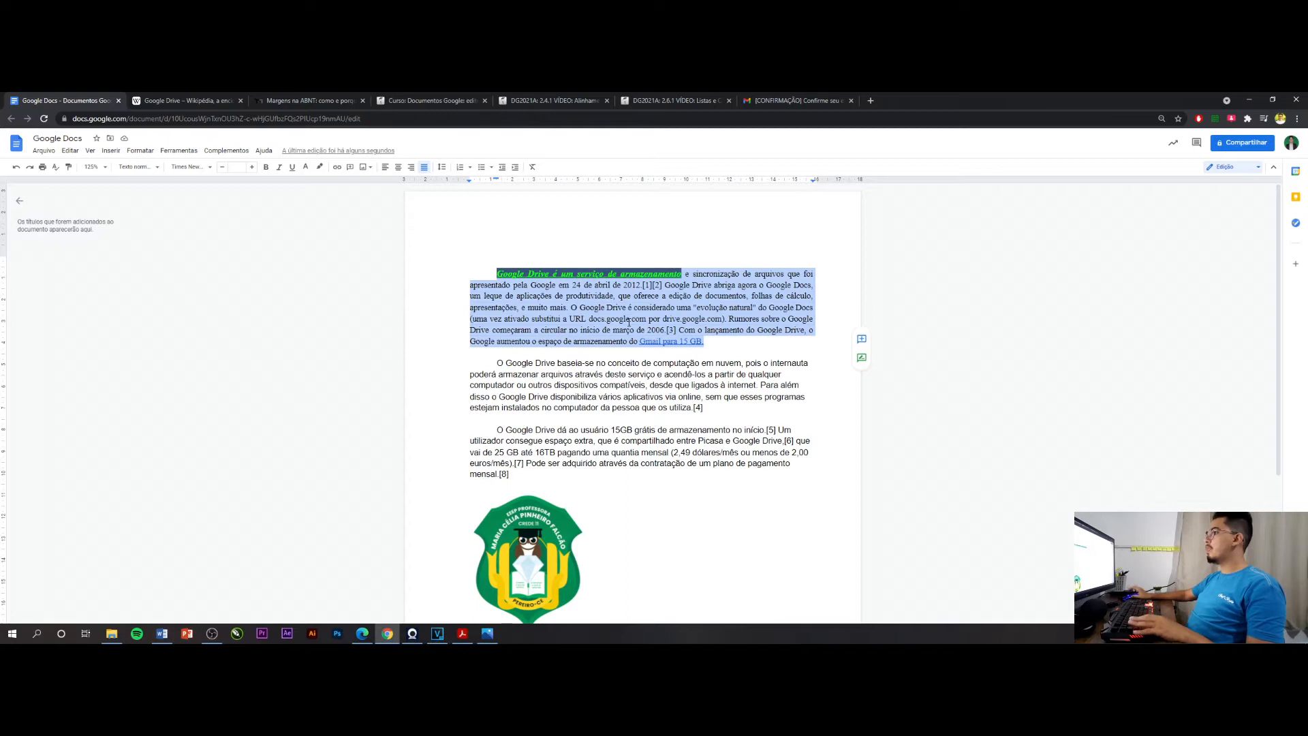
pyautogui.click(725, 316)
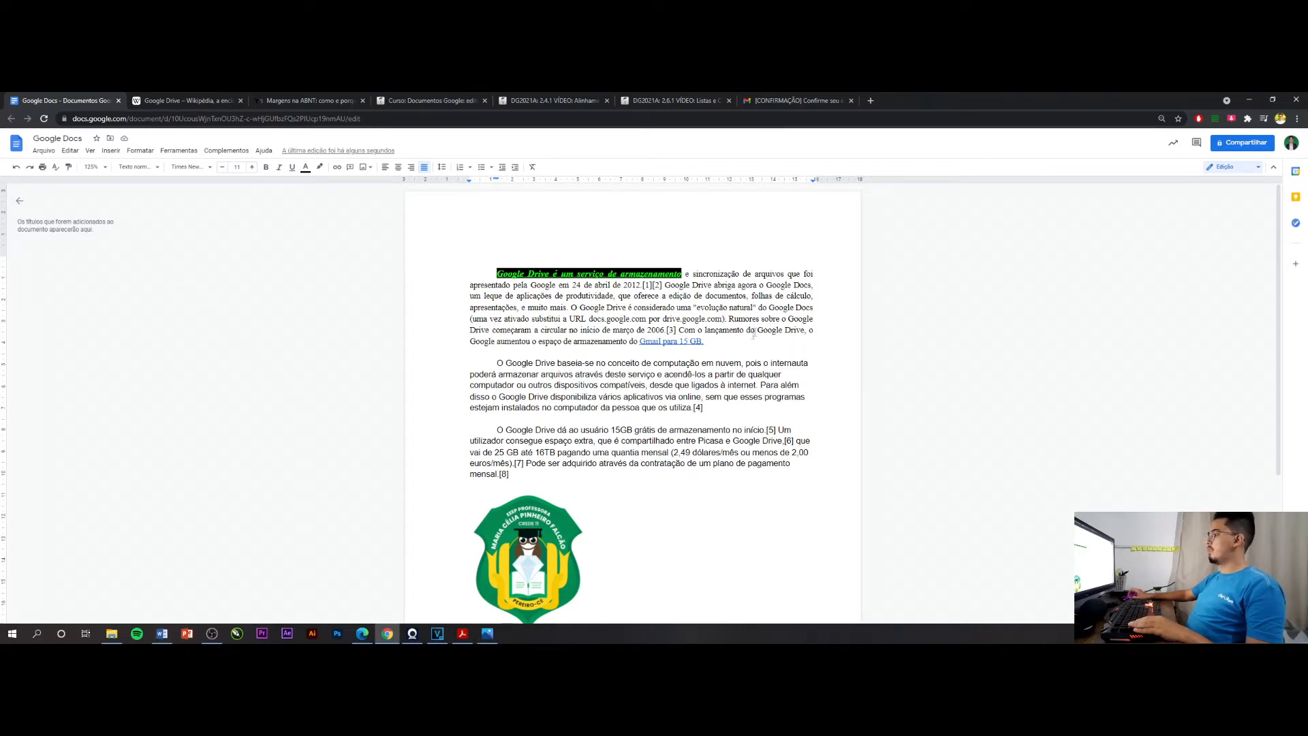
pyautogui.moveTo(704, 341); pyautogui.dragTo(497, 273)
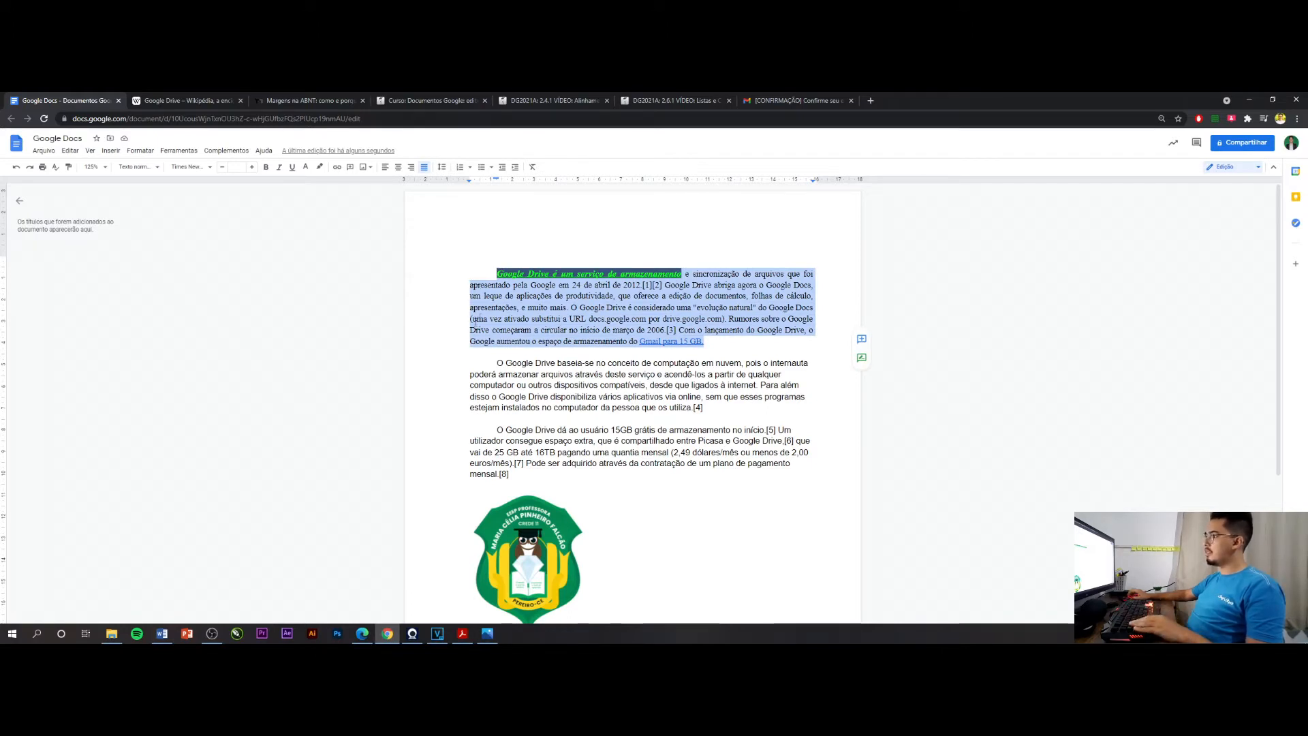
pyautogui.click(709, 307)
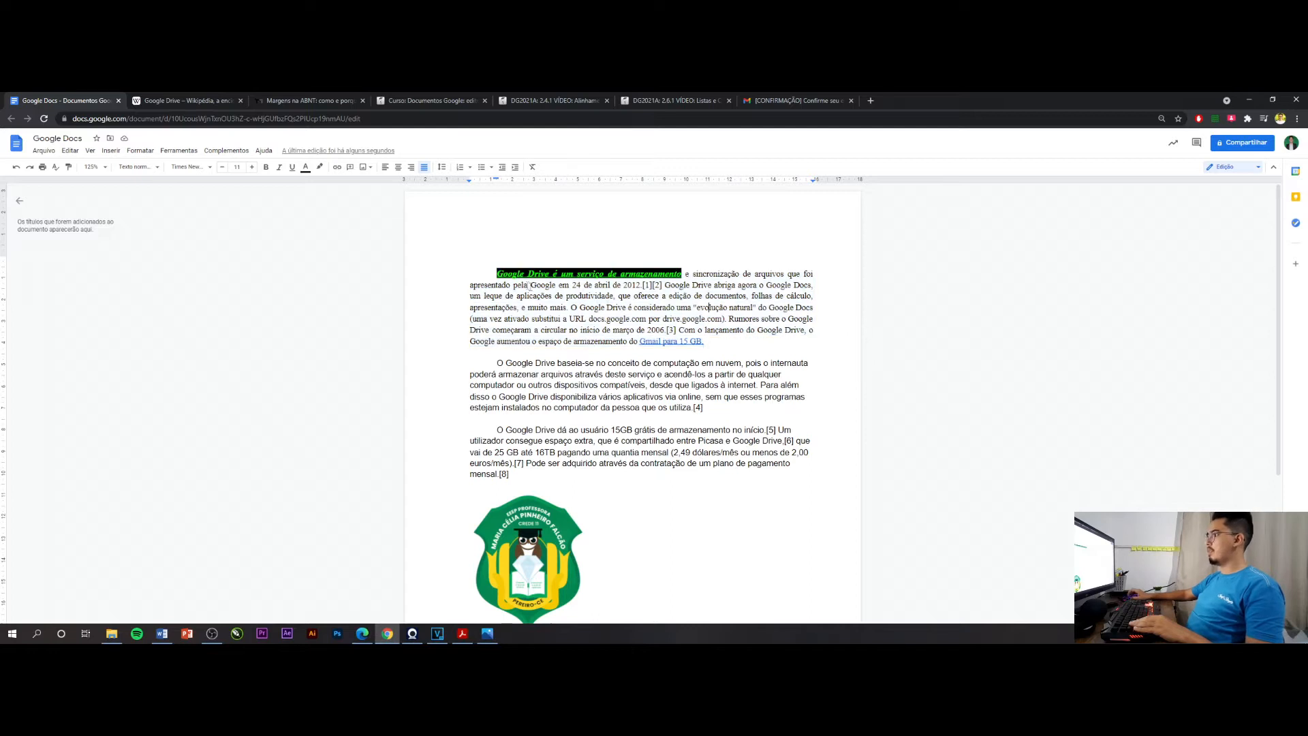
# Insert an empty line above the first paragraph
pyautogui.click(498, 274)
pyautogui.press('Return')
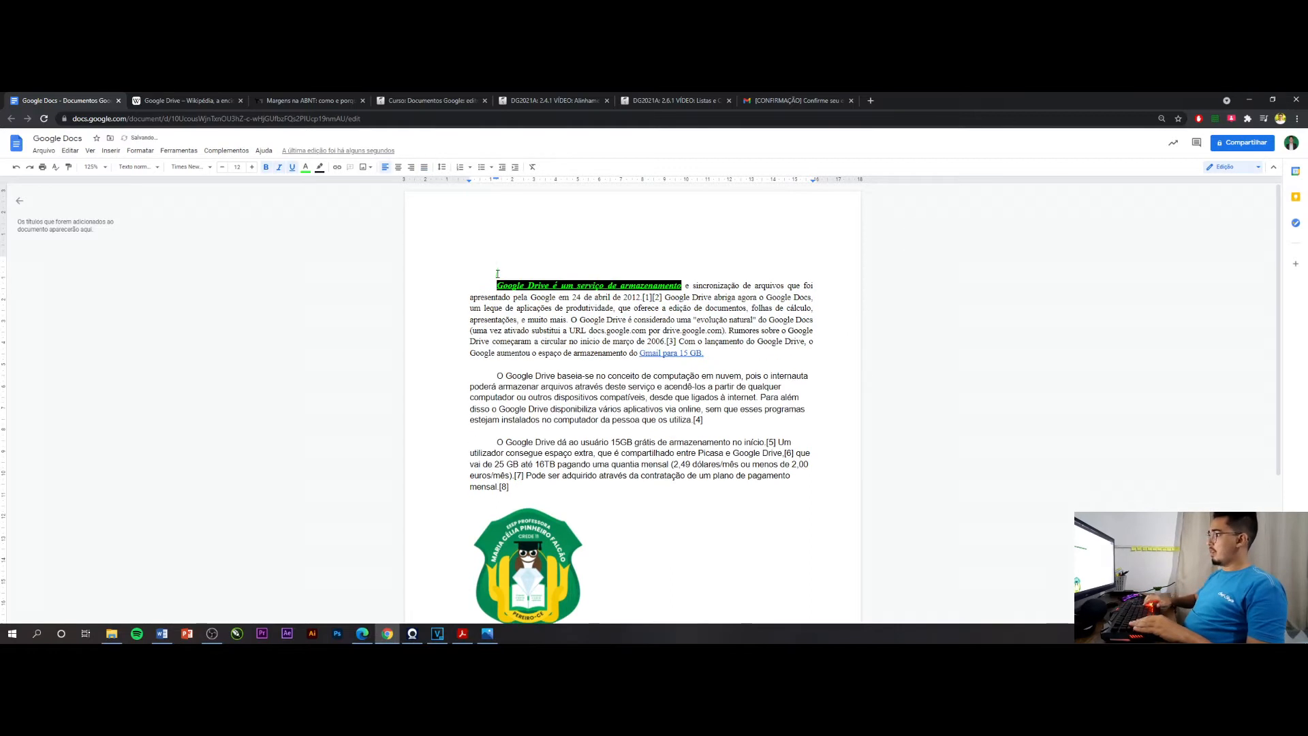
pyautogui.write('HGo')
pyautogui.press('BackSpace')
pyautogui.press('BackSpace')
pyautogui.press('BackSpace')
pyautogui.press('BackSpace')
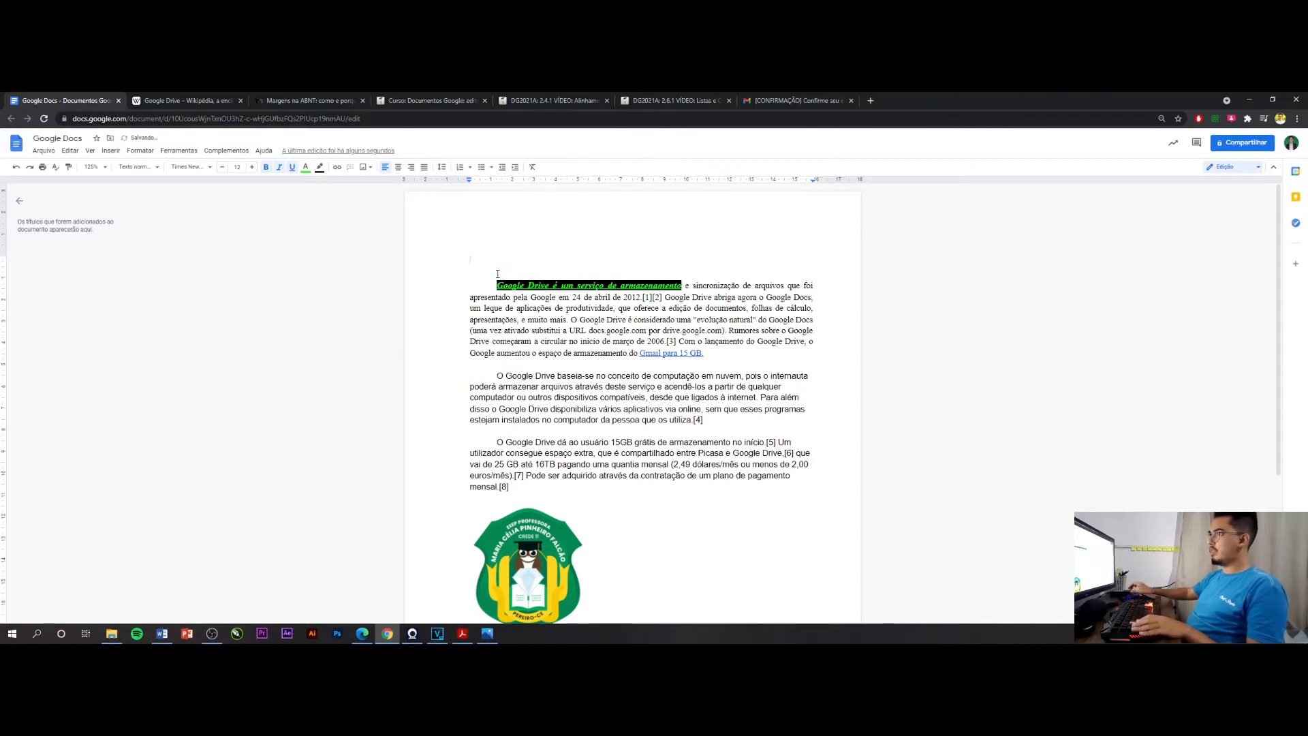
# Reset the empty line to plain black text without highlight and write the title "Google Drive" on it
pyautogui.click(280, 169)
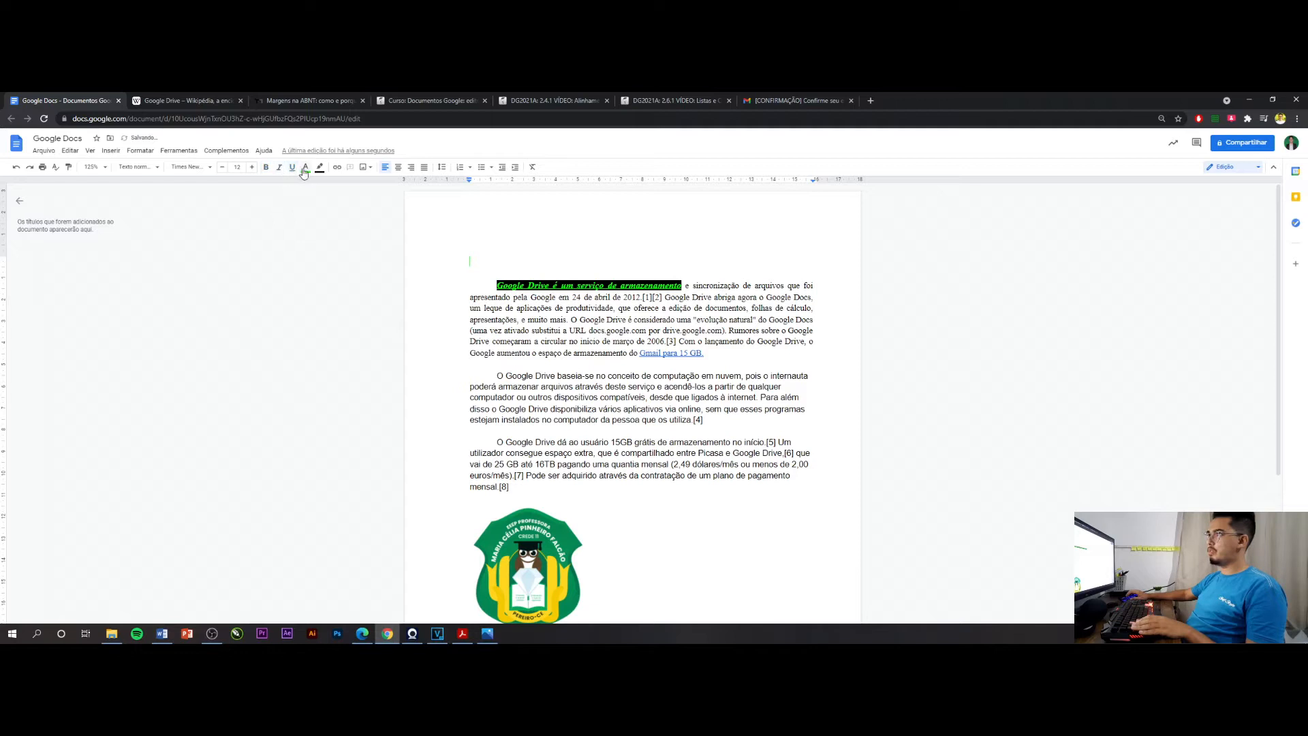
pyautogui.click(306, 168)
pyautogui.click(310, 184)
pyautogui.click(305, 168)
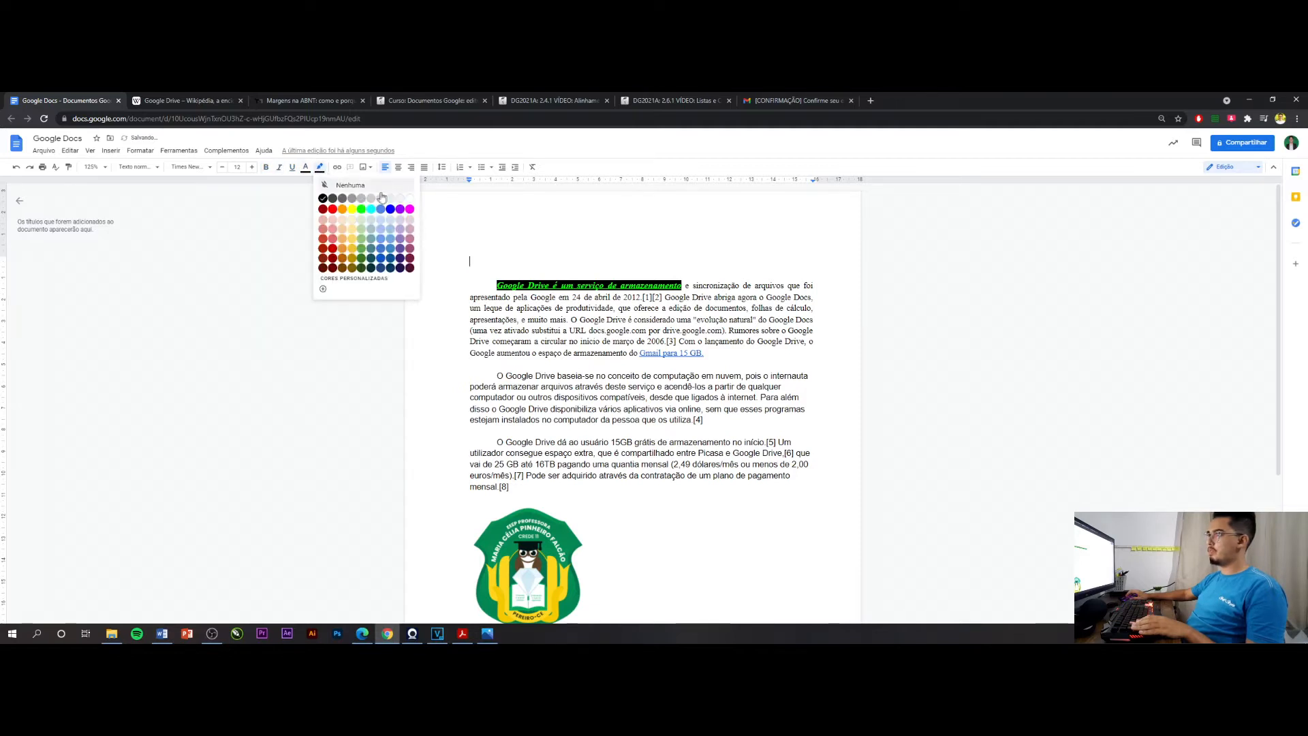
pyautogui.click(506, 239)
pyautogui.write('Go')
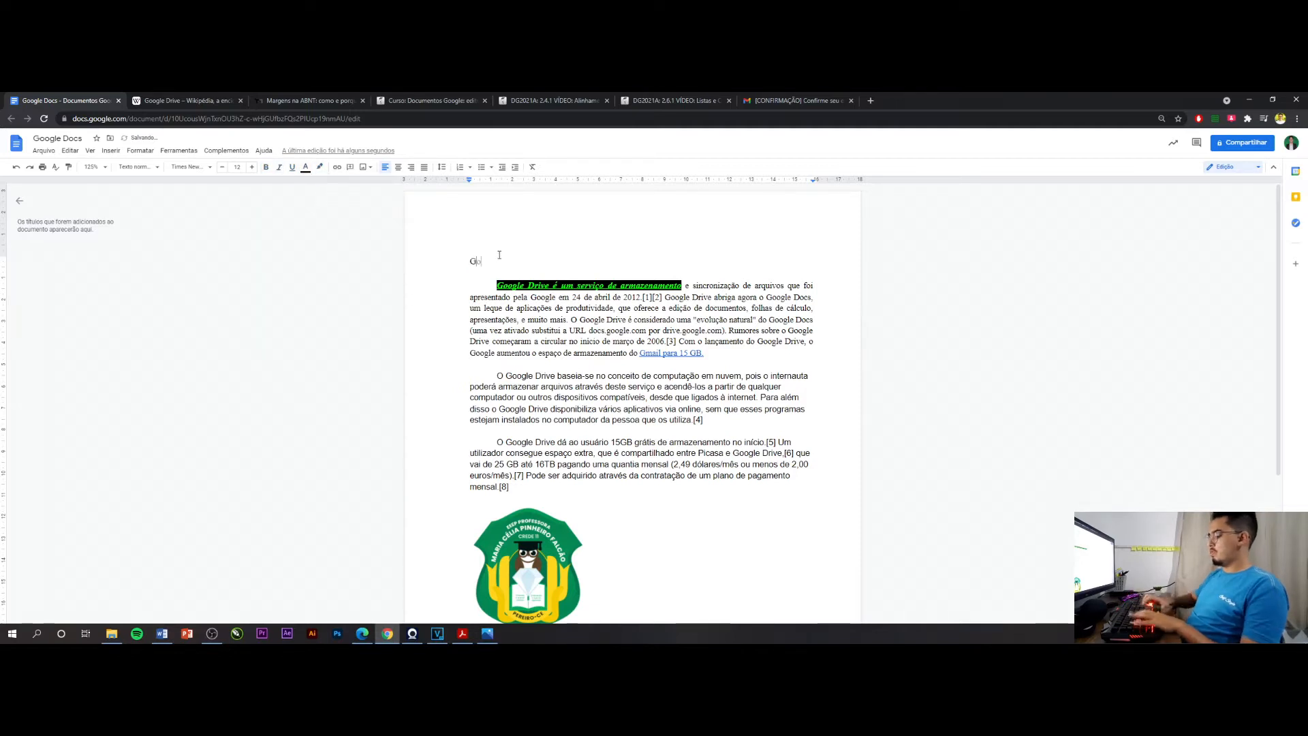
pyautogui.write('ogle Drive')
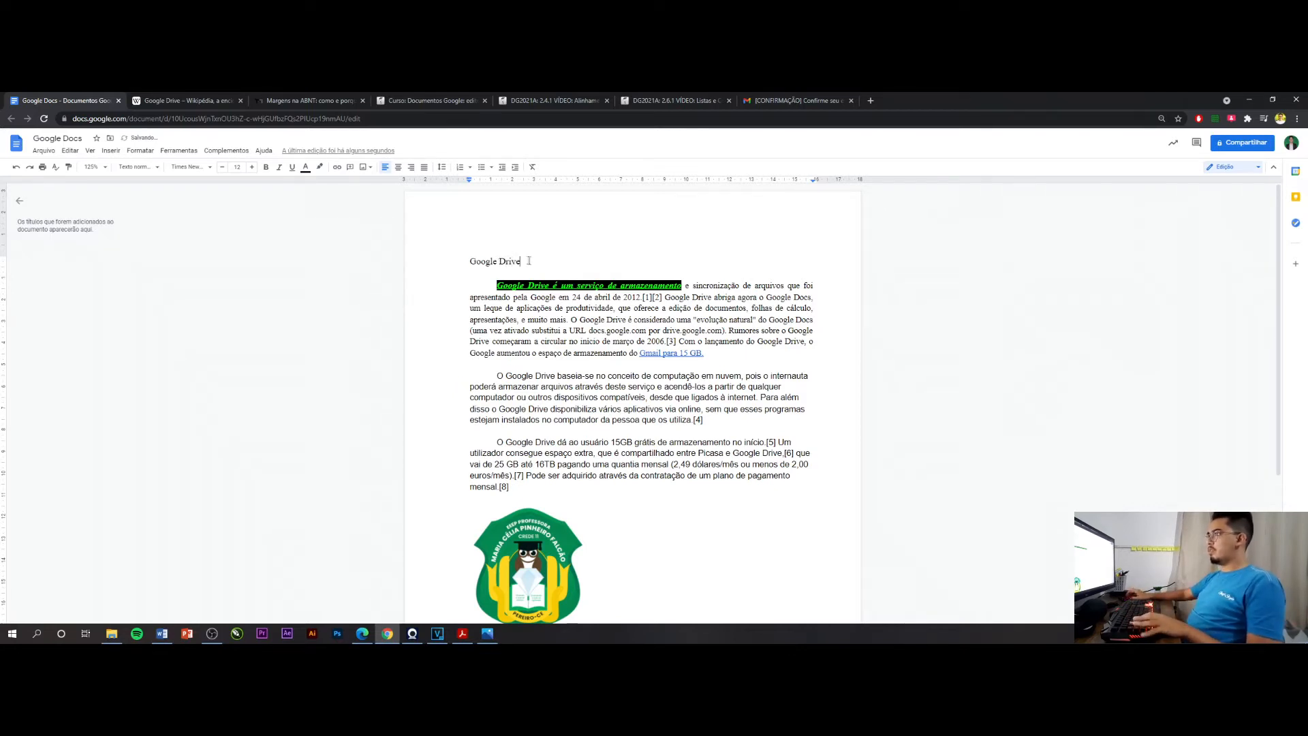
# Centre the "Google Drive" title, make it bold and increase its font size to 14
pyautogui.moveTo(529, 261); pyautogui.dragTo(465, 259)
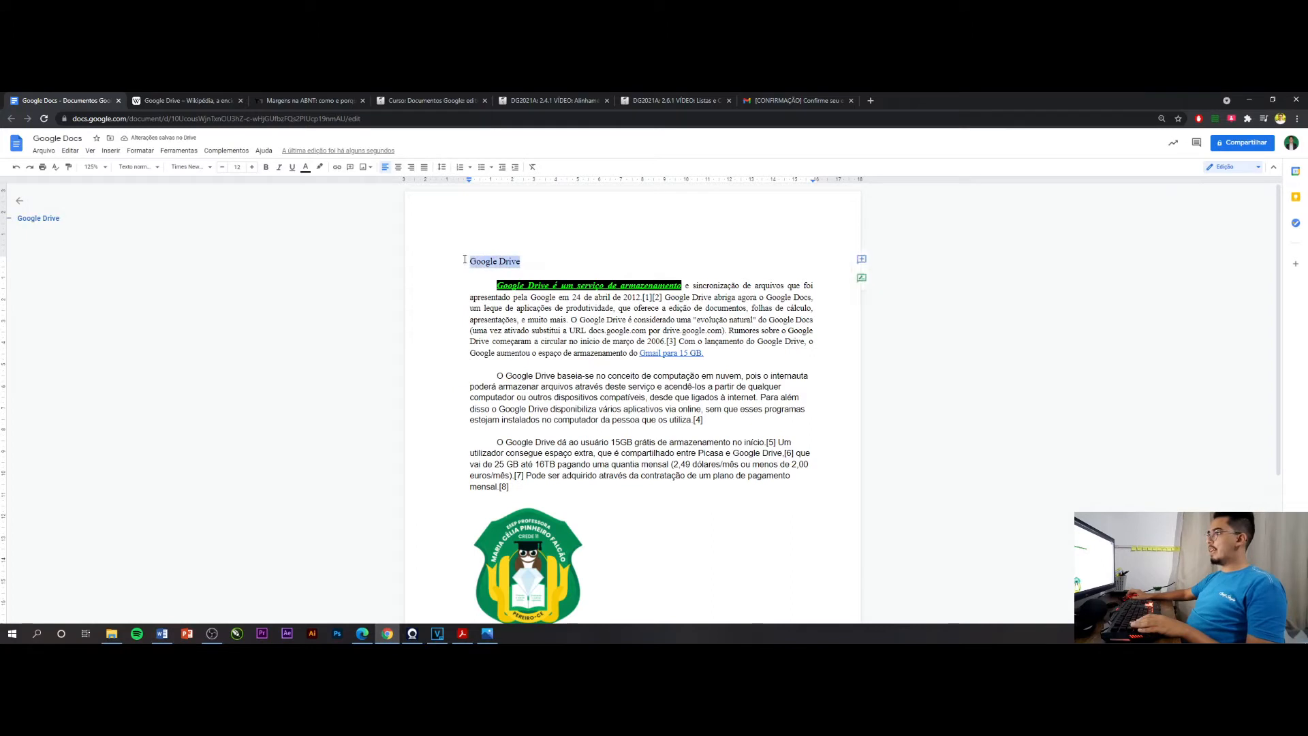
pyautogui.click(398, 172)
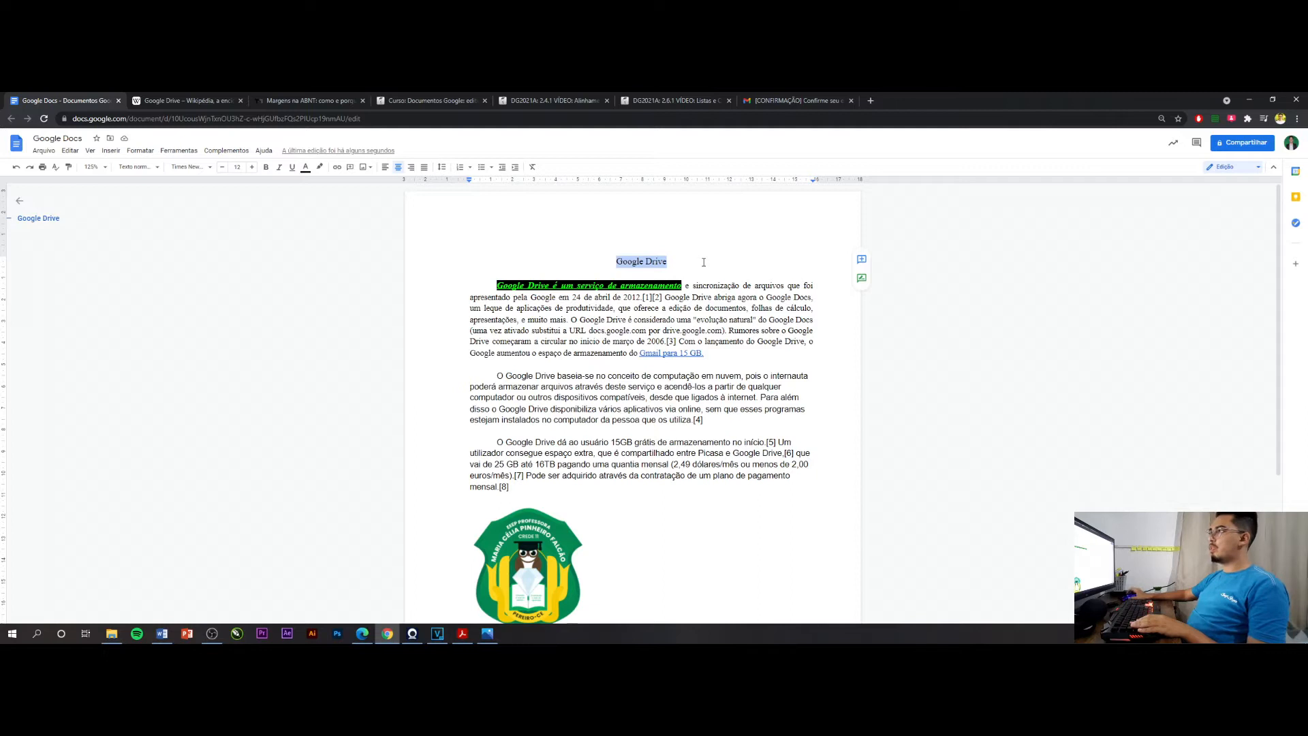
pyautogui.click(266, 168)
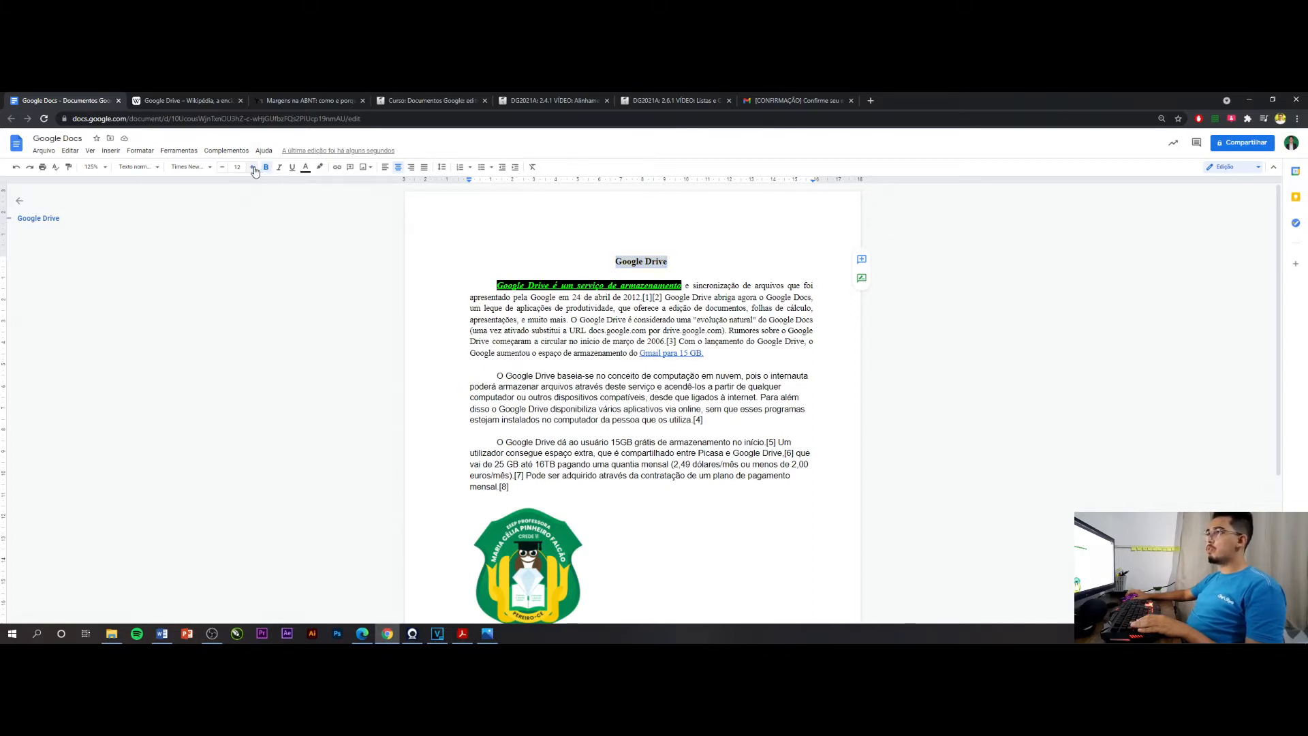
pyautogui.click(251, 167)
pyautogui.click(252, 167)
pyautogui.click(745, 252)
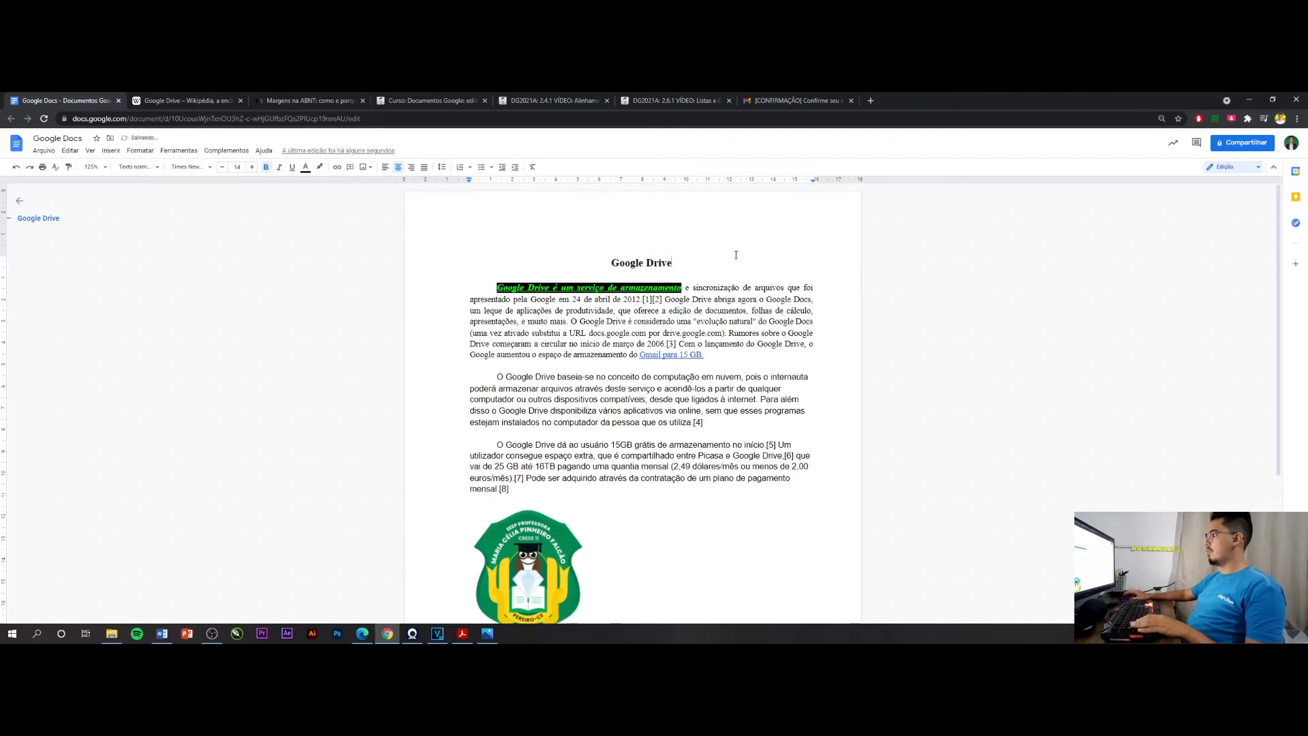
# Delete the school crest image below the last paragraph
pyautogui.scroll(-2, 568, 539)
pyautogui.click(550, 518)
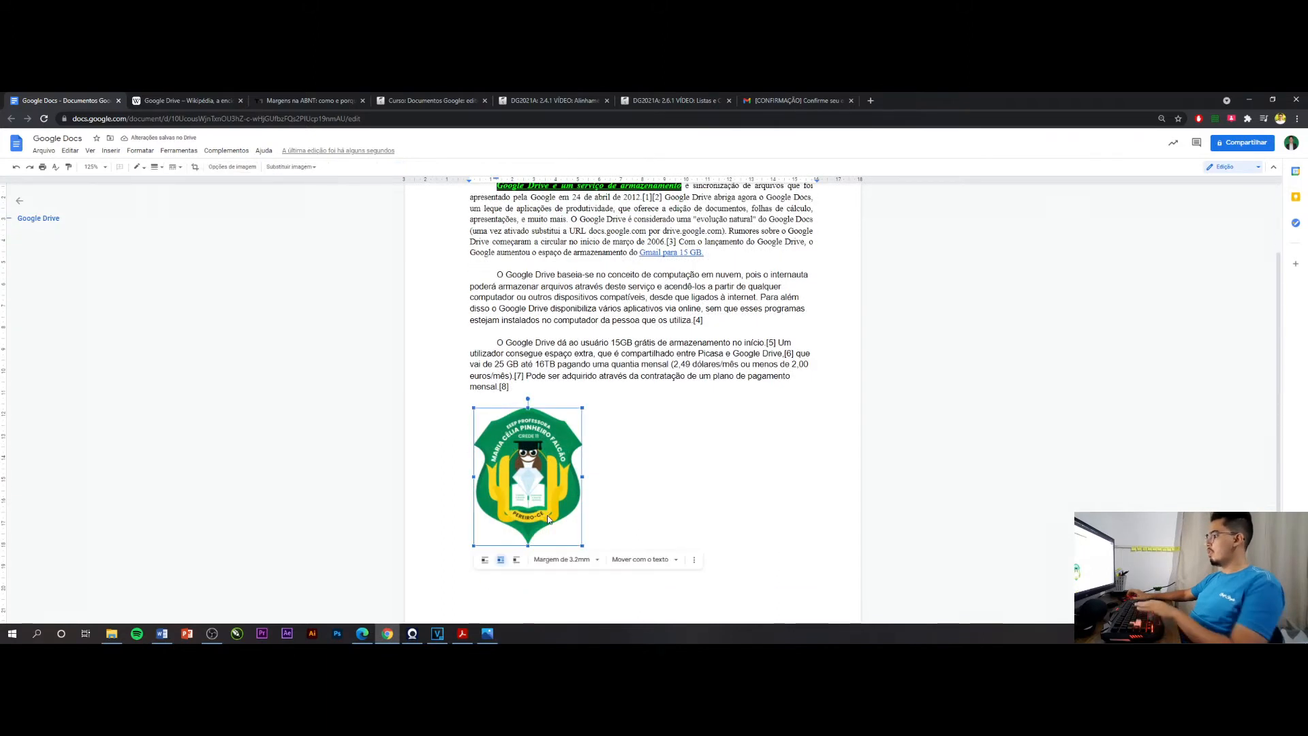
pyautogui.press('Delete')
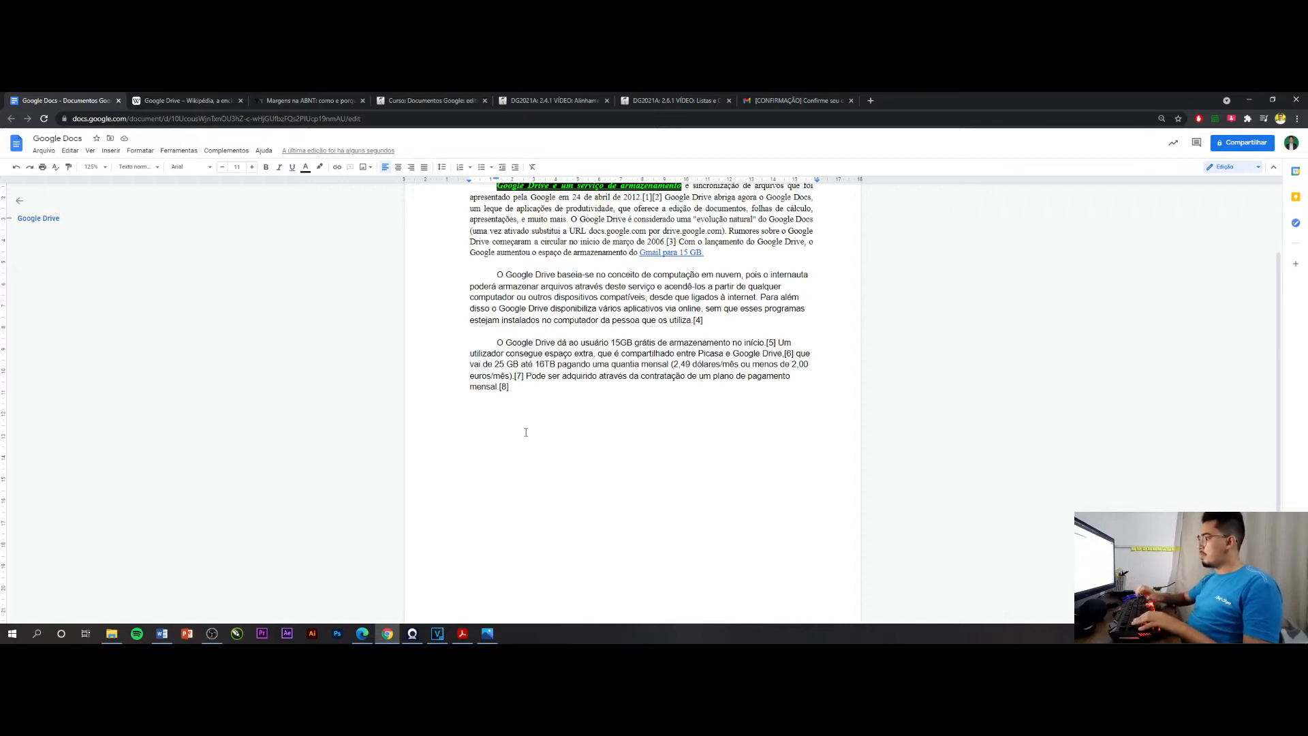
# Write the place and date line "Pereiro, 30 de maio de 2021" below the last paragraph
pyautogui.write('Pereiro')
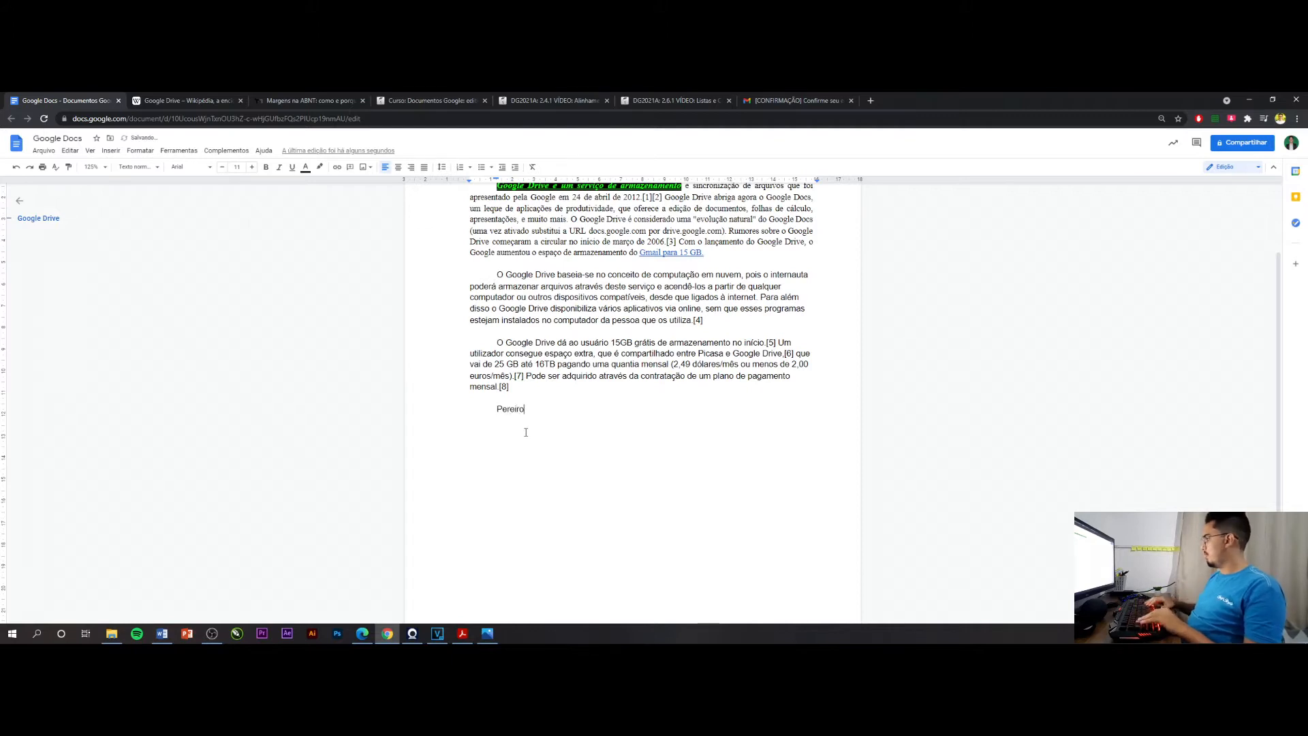
pyautogui.write(',')
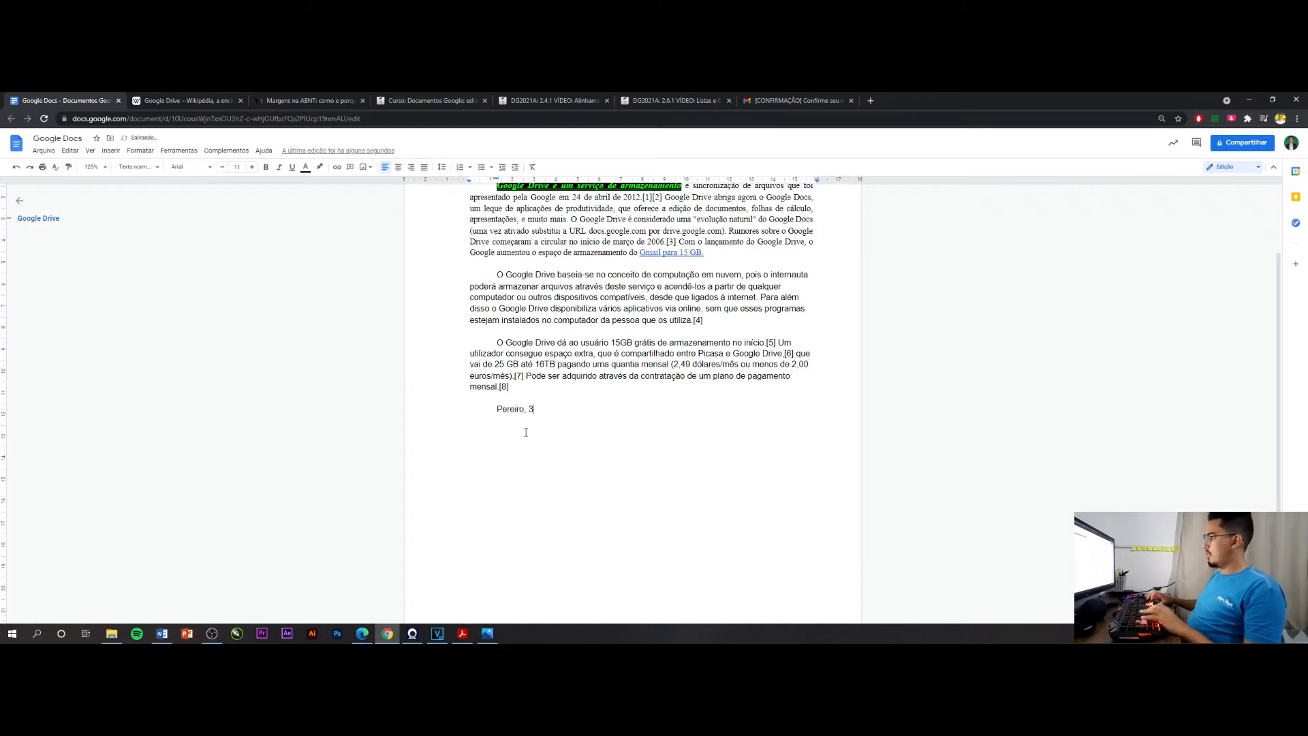
pyautogui.write(' 30 de mai')
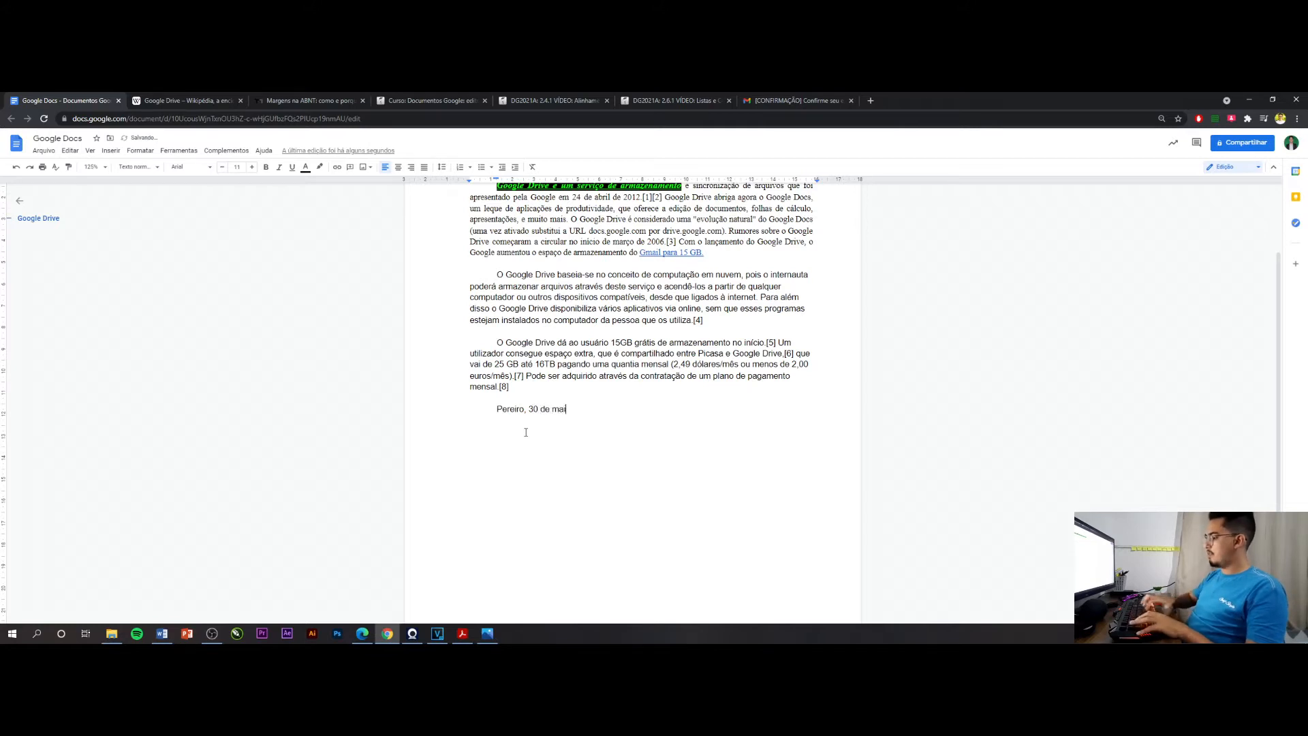
pyautogui.write('o de 2020')
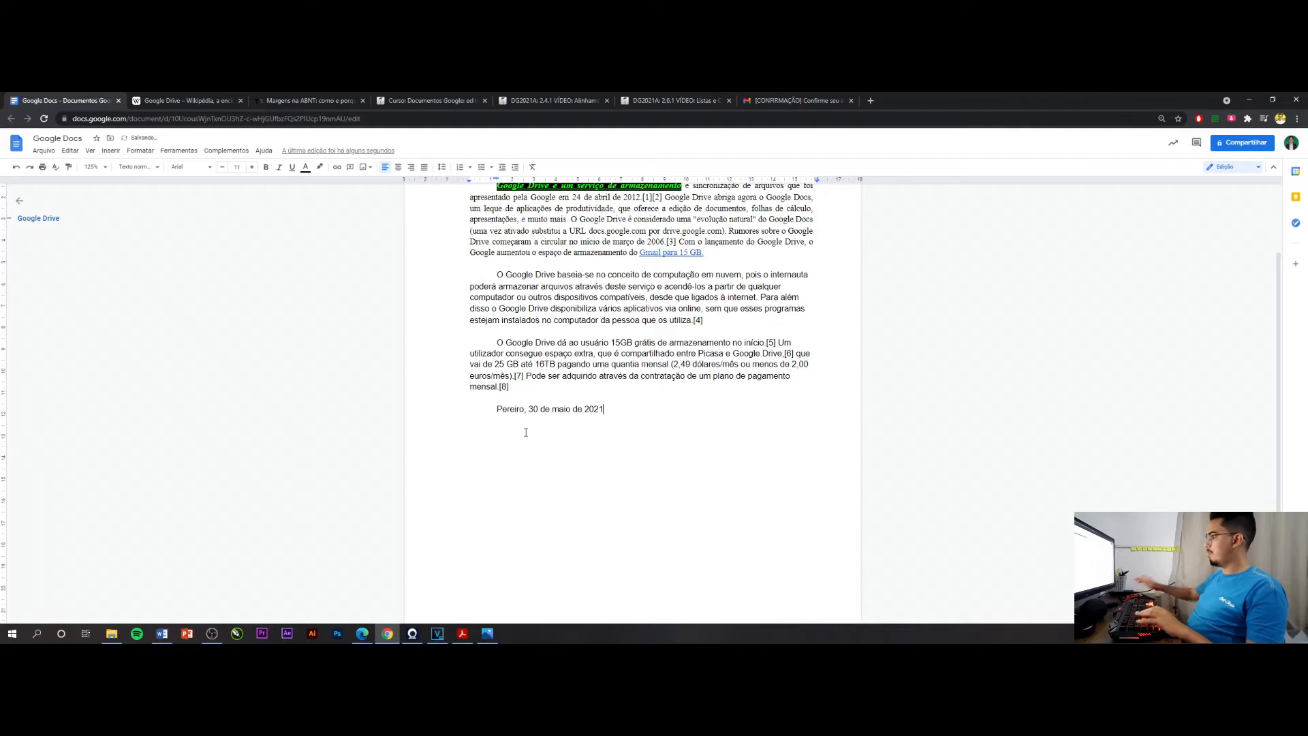
# Remove the date line's first-line indent and shift its text towards the right margin with spaces
pyautogui.moveTo(622, 413); pyautogui.dragTo(496, 412)
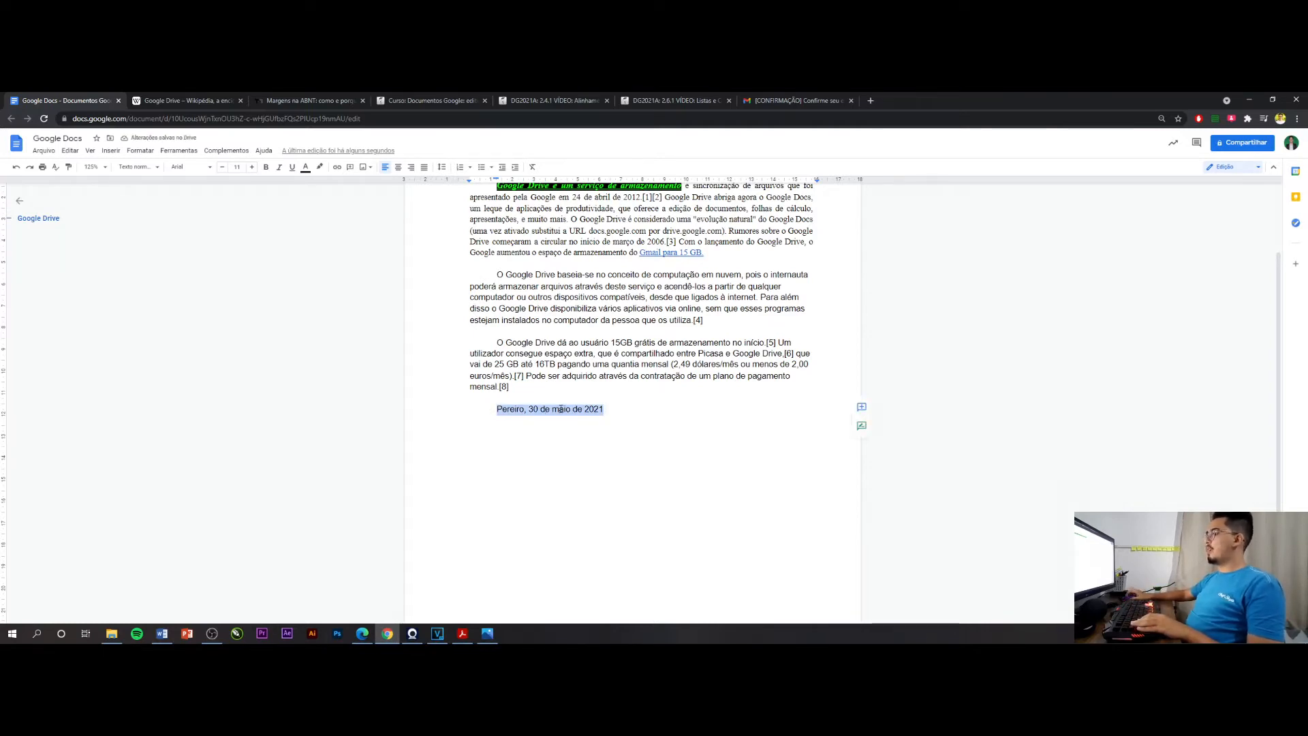
pyautogui.click(489, 415)
pyautogui.press('BackSpace')
pyautogui.press('BackSpace')
pyautogui.press('BackSpace')
pyautogui.press('Return')
pyautogui.press('Return')
pyautogui.press('BackSpace')
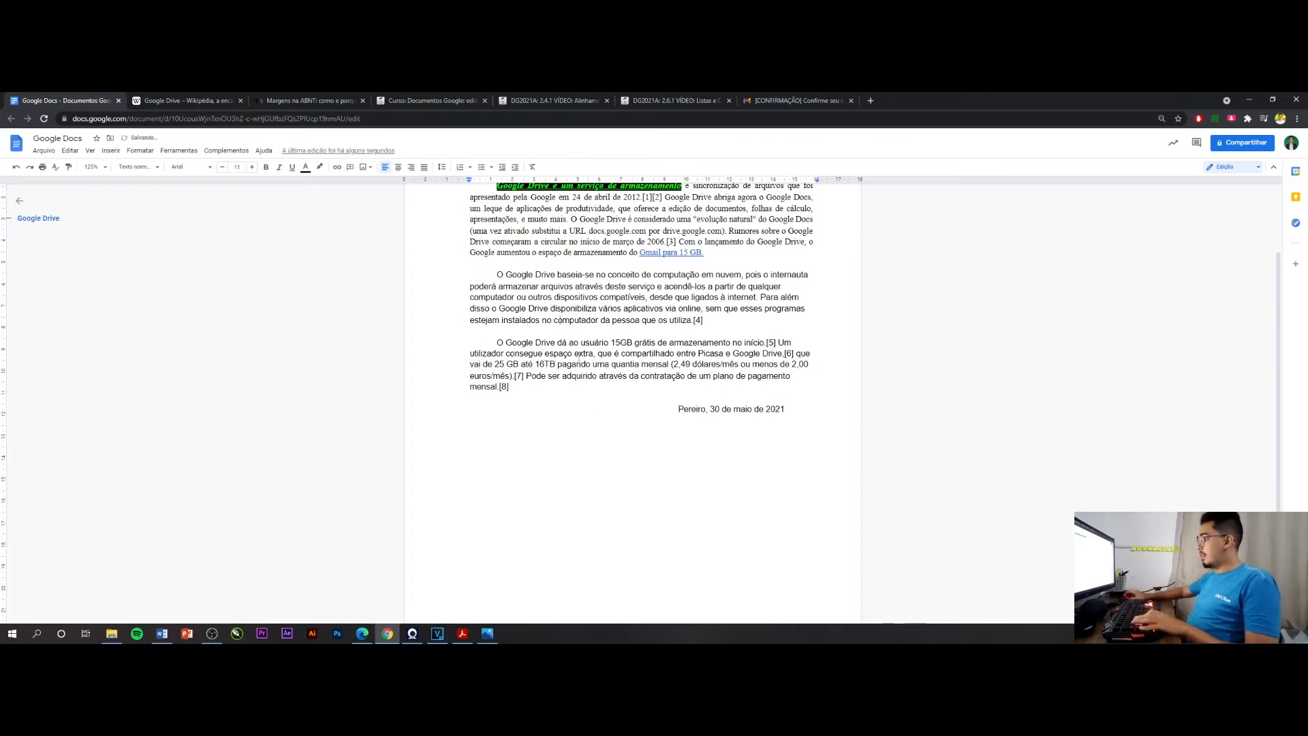
# Delete the spaces in front of the date and right-align the date line
pyautogui.moveTo(673, 406); pyautogui.dragTo(442, 415)
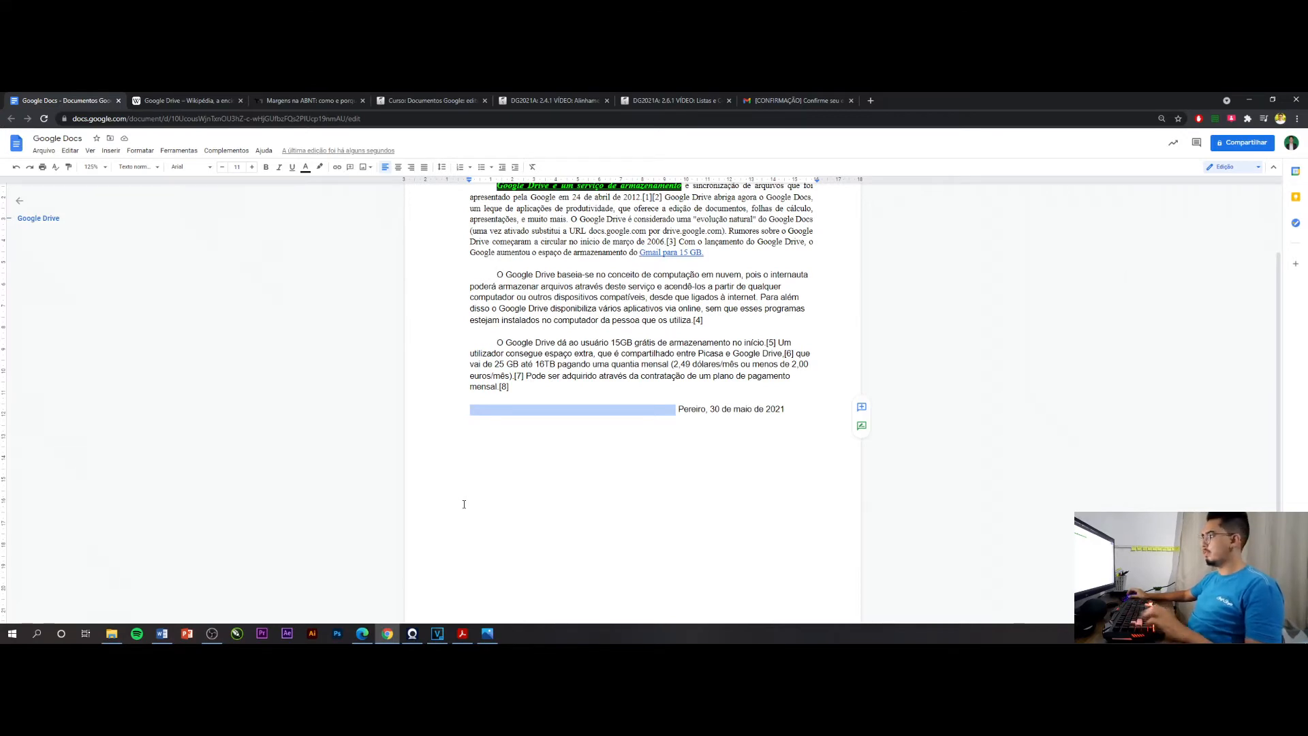
pyautogui.press('BackSpace')
pyautogui.press('Delete')
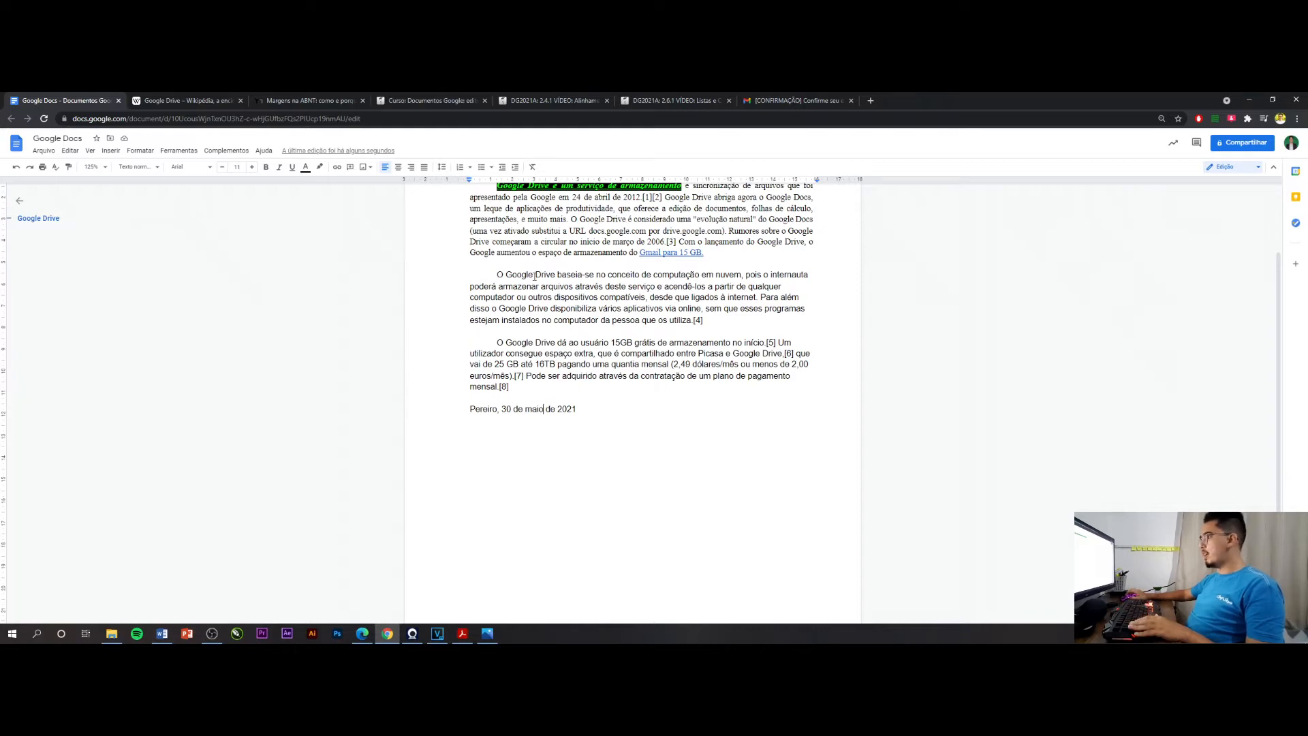
pyautogui.click(413, 168)
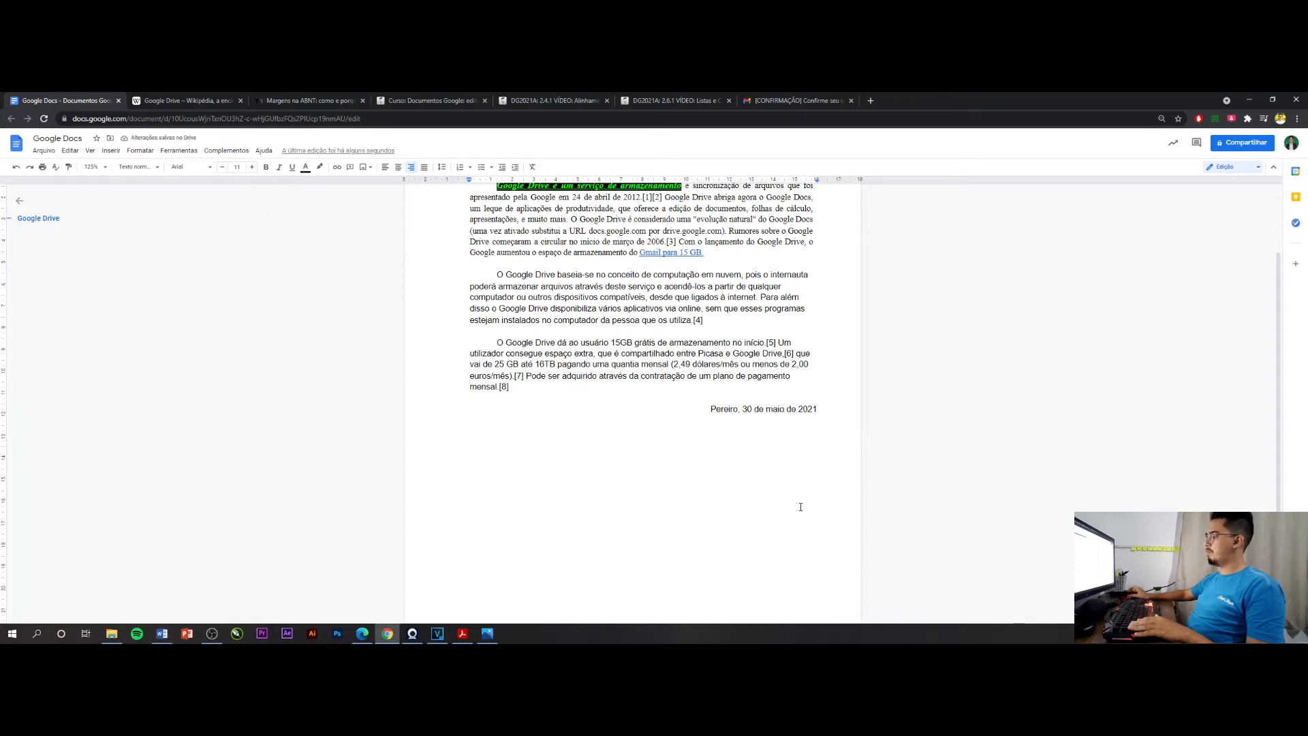
# Add a centred "Assinatura" label below the date line, with a signature line of underscores above it
pyautogui.press('Return')
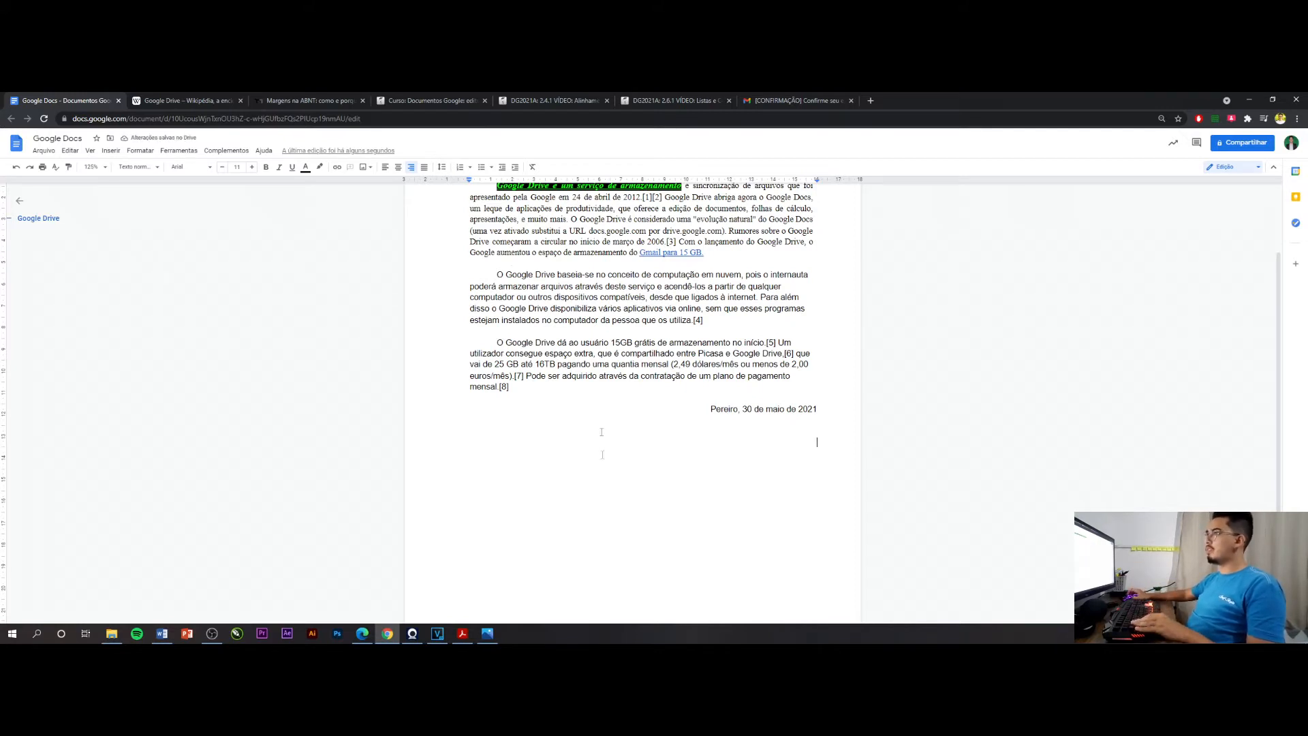
pyautogui.click(399, 171)
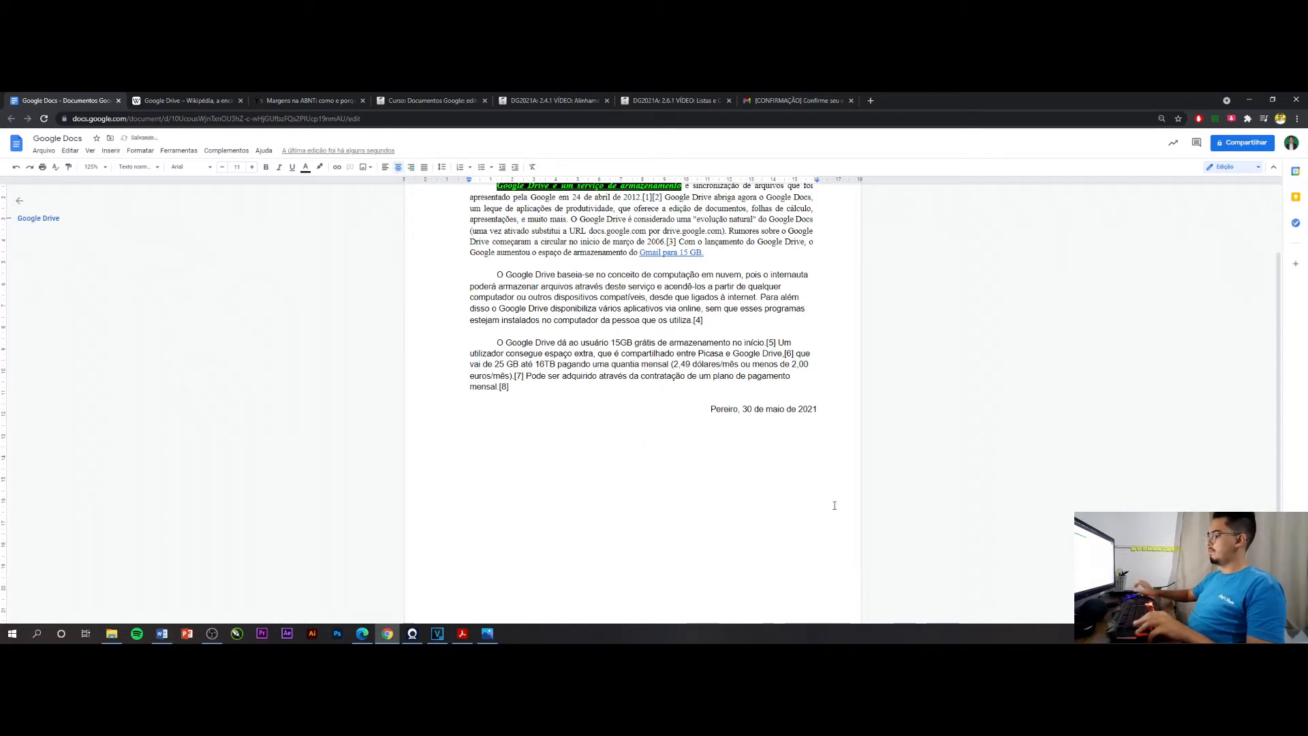
pyautogui.write('Assi')
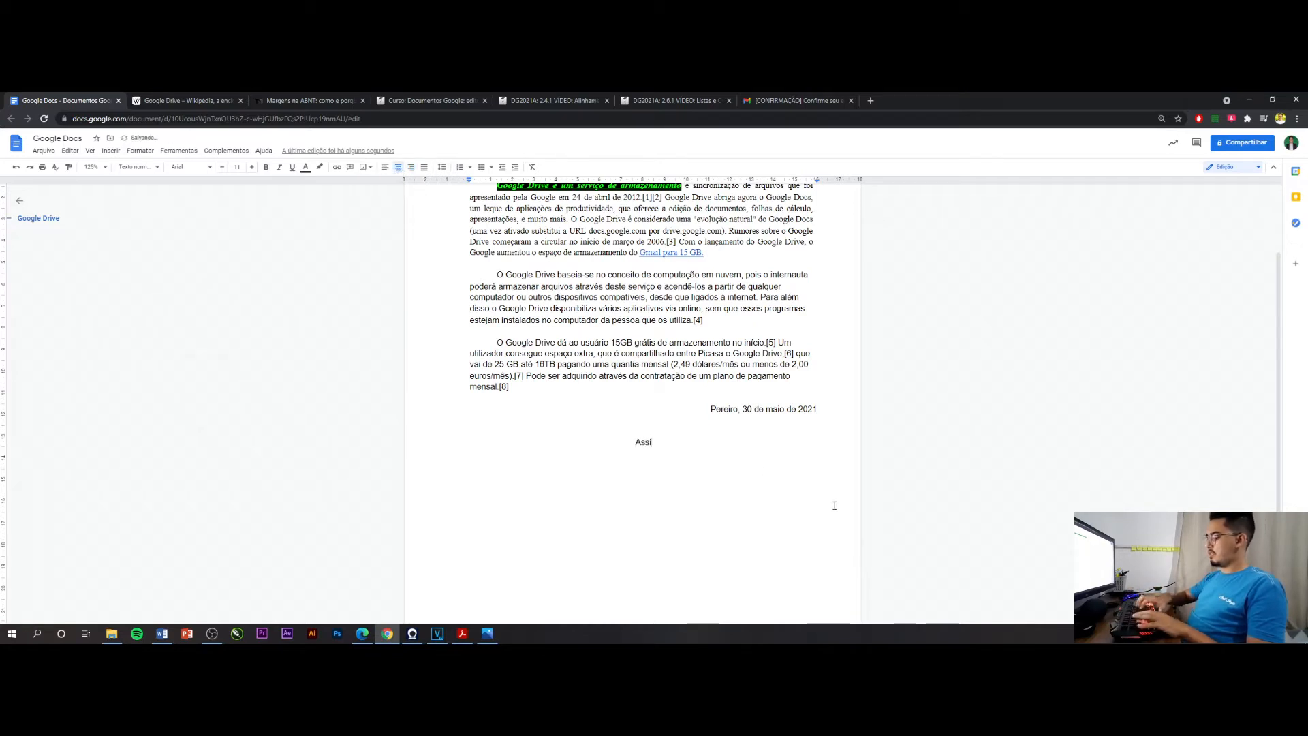
pyautogui.write('natura')
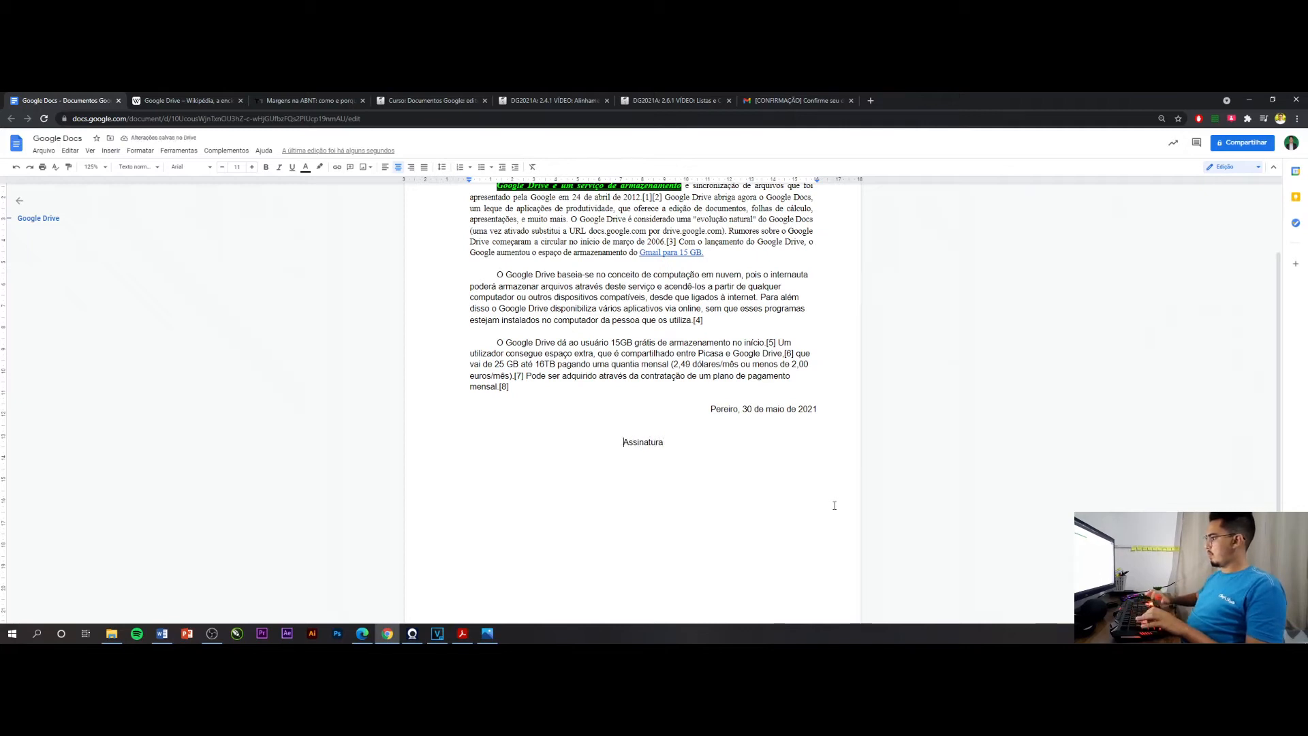
pyautogui.press('Return')
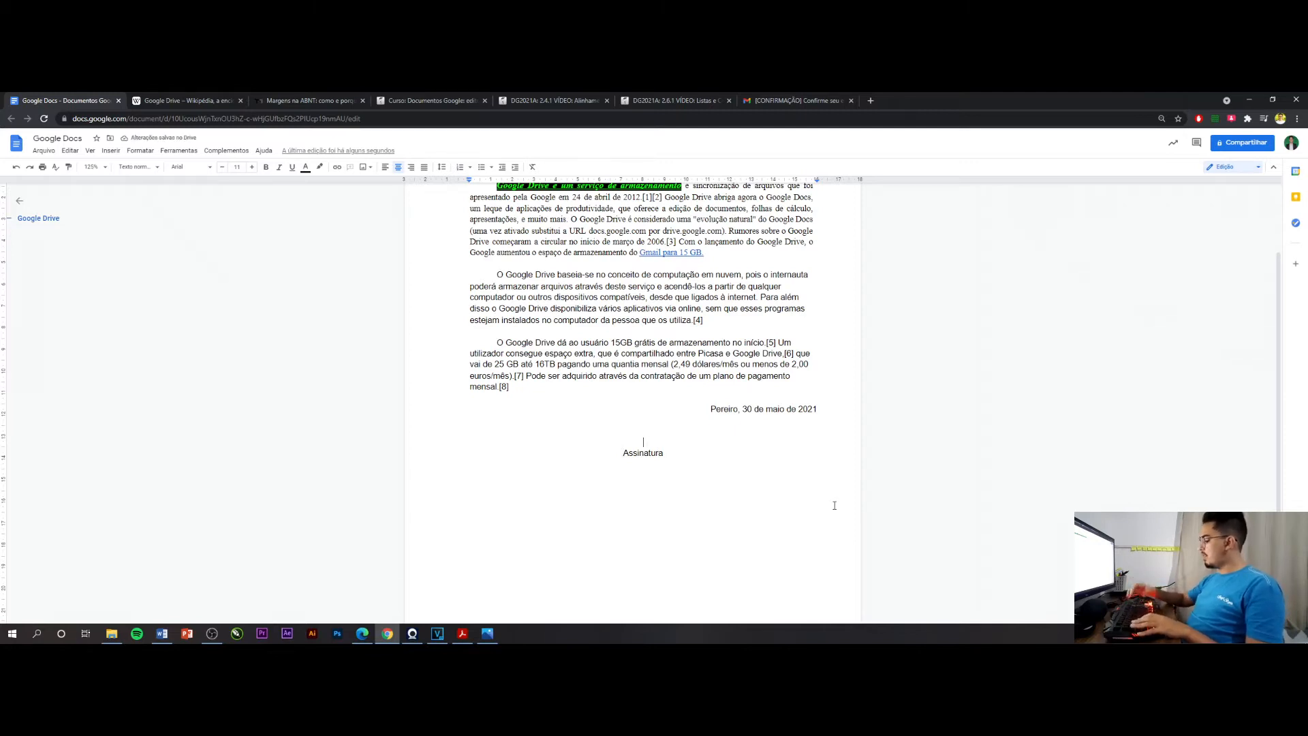
pyautogui.write('__________________')
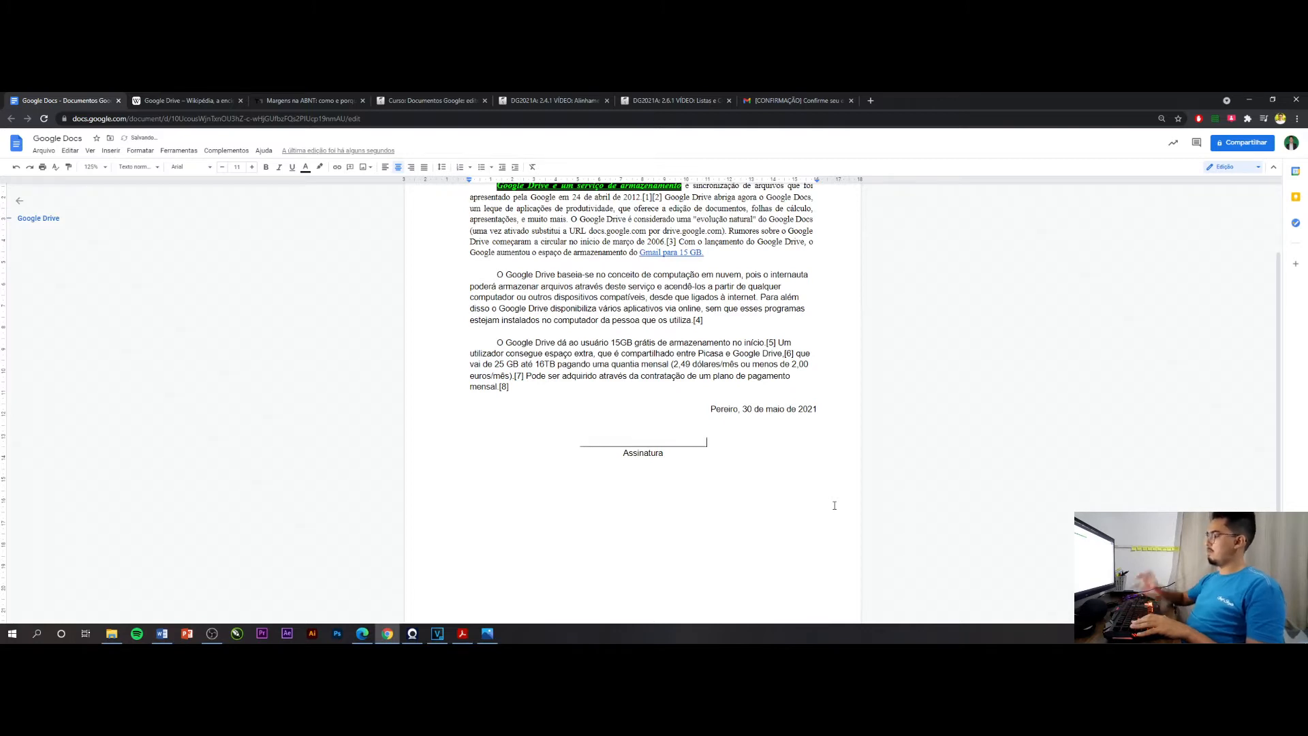
pyautogui.click(814, 471)
# Justify the second and third body paragraphs
pyautogui.scroll(3, 811, 470)
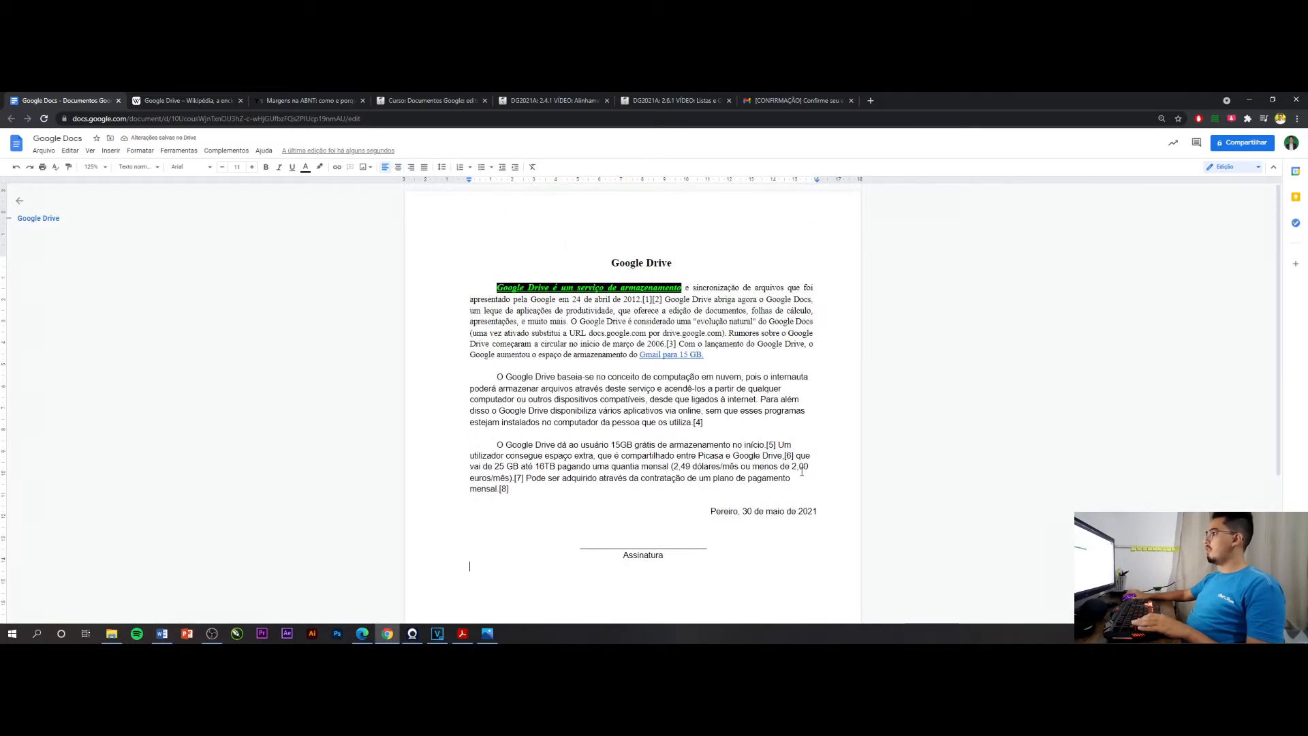
pyautogui.click(653, 264)
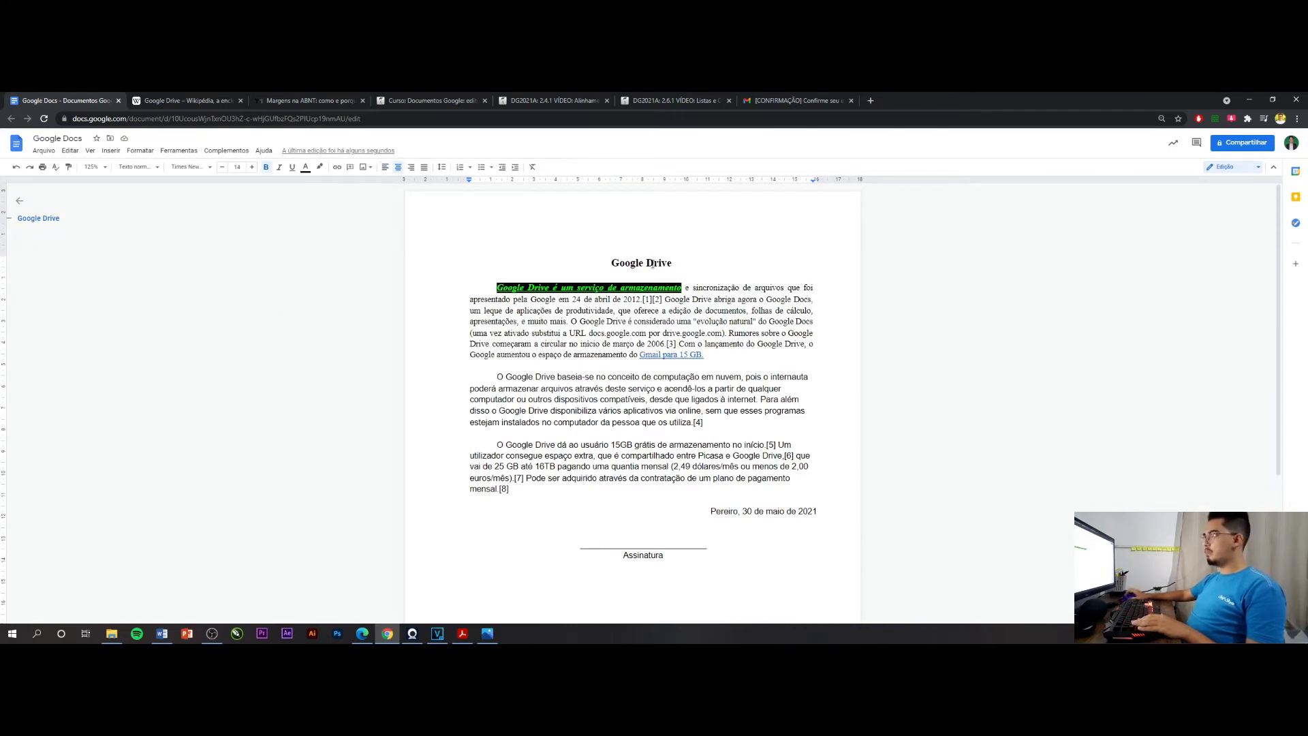
pyautogui.click(573, 322)
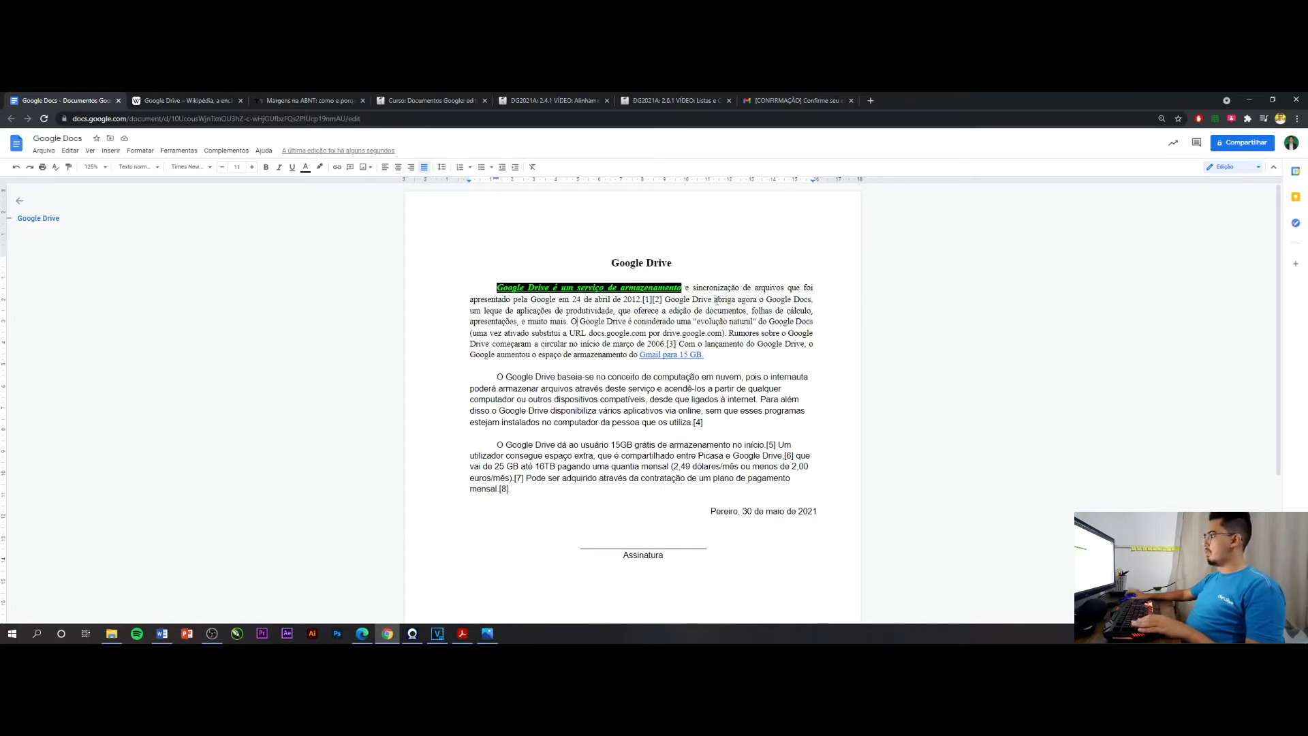
pyautogui.tripleClick(706, 424)
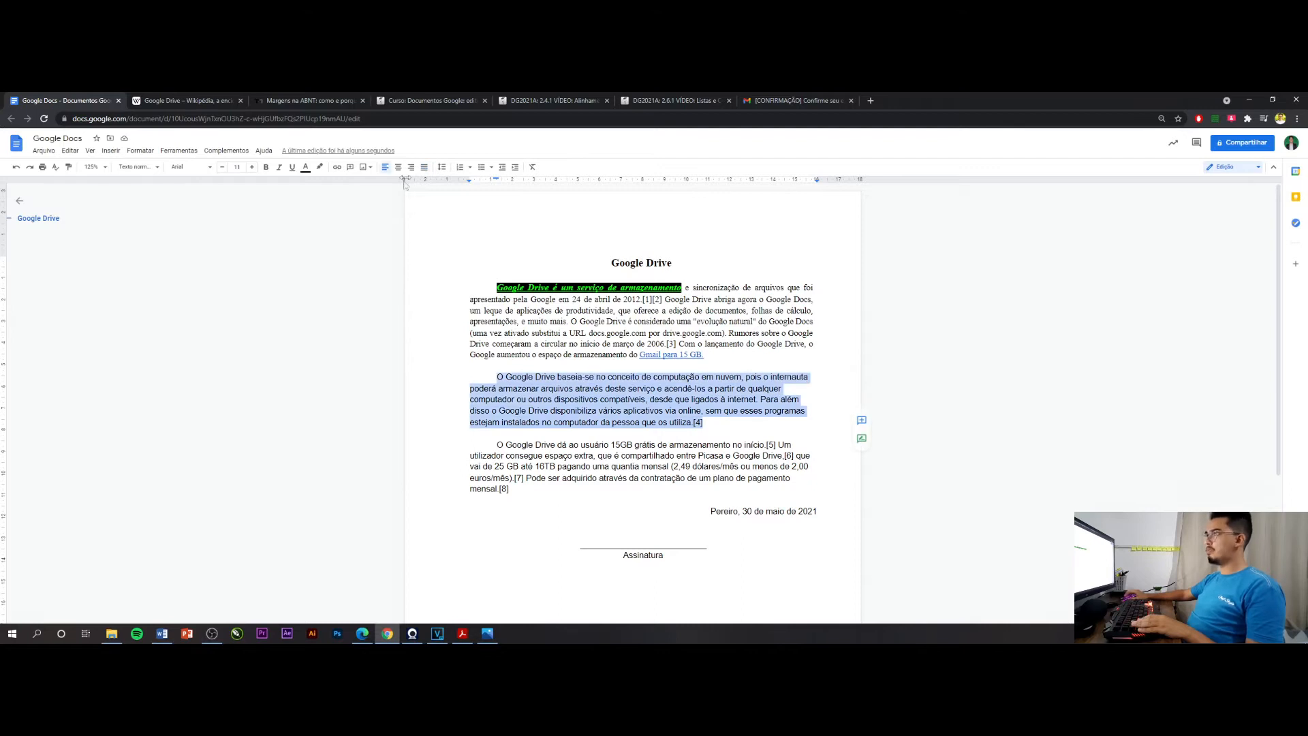
pyautogui.click(424, 167)
pyautogui.moveTo(530, 493); pyautogui.dragTo(483, 442)
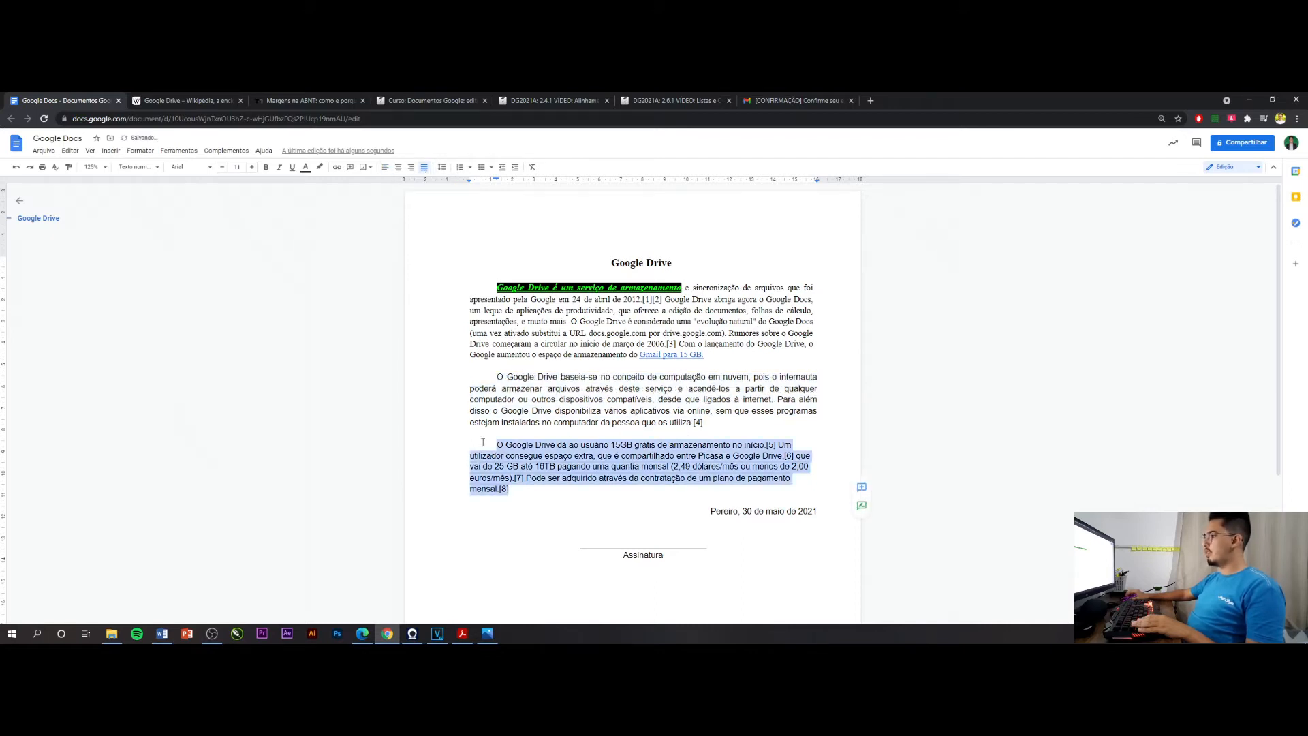
pyautogui.click(422, 168)
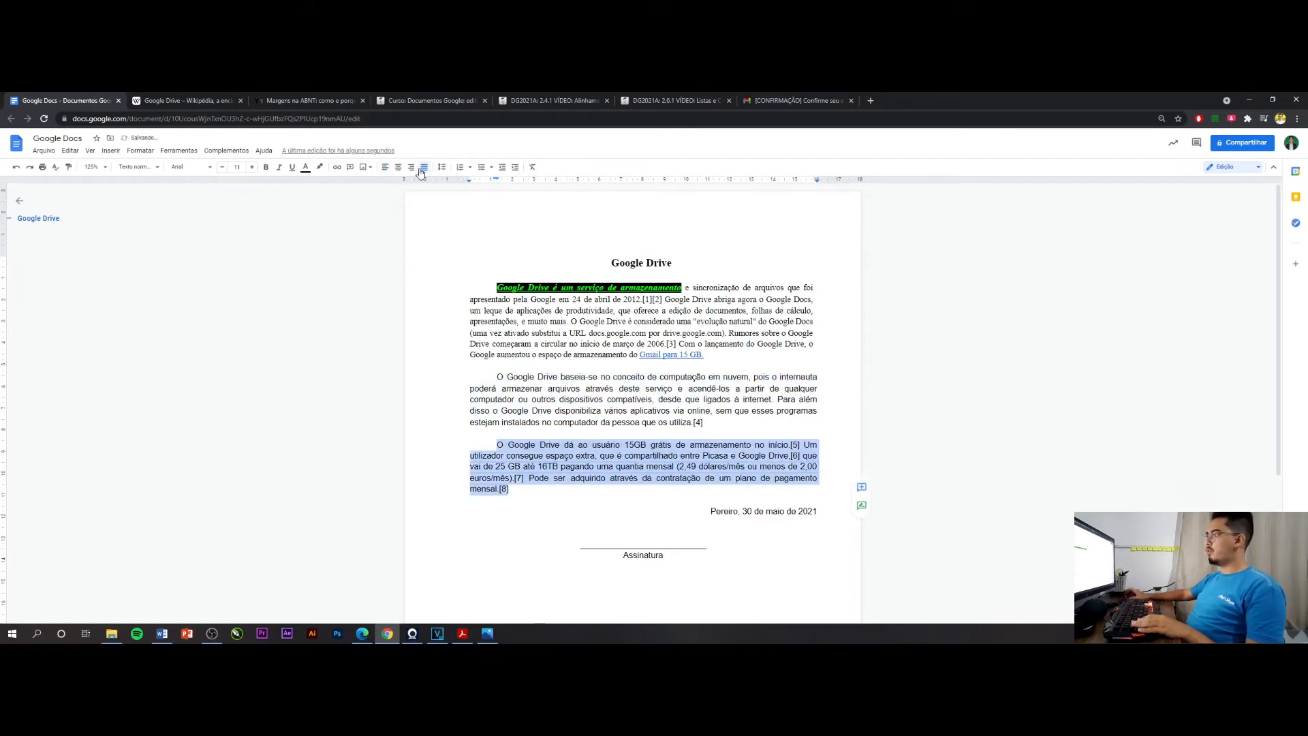
pyautogui.click(636, 361)
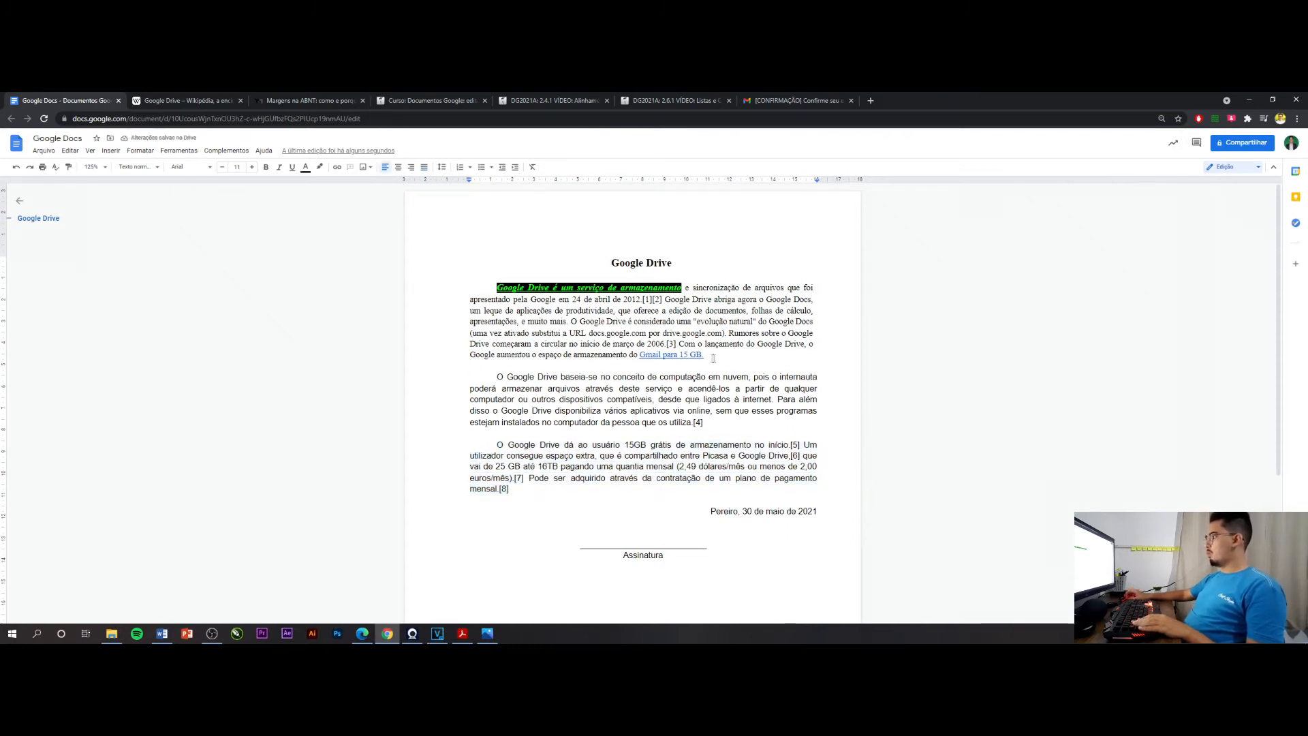
# Set the font of the second and third paragraphs to Times New Roman
pyautogui.moveTo(714, 423); pyautogui.dragTo(497, 377)
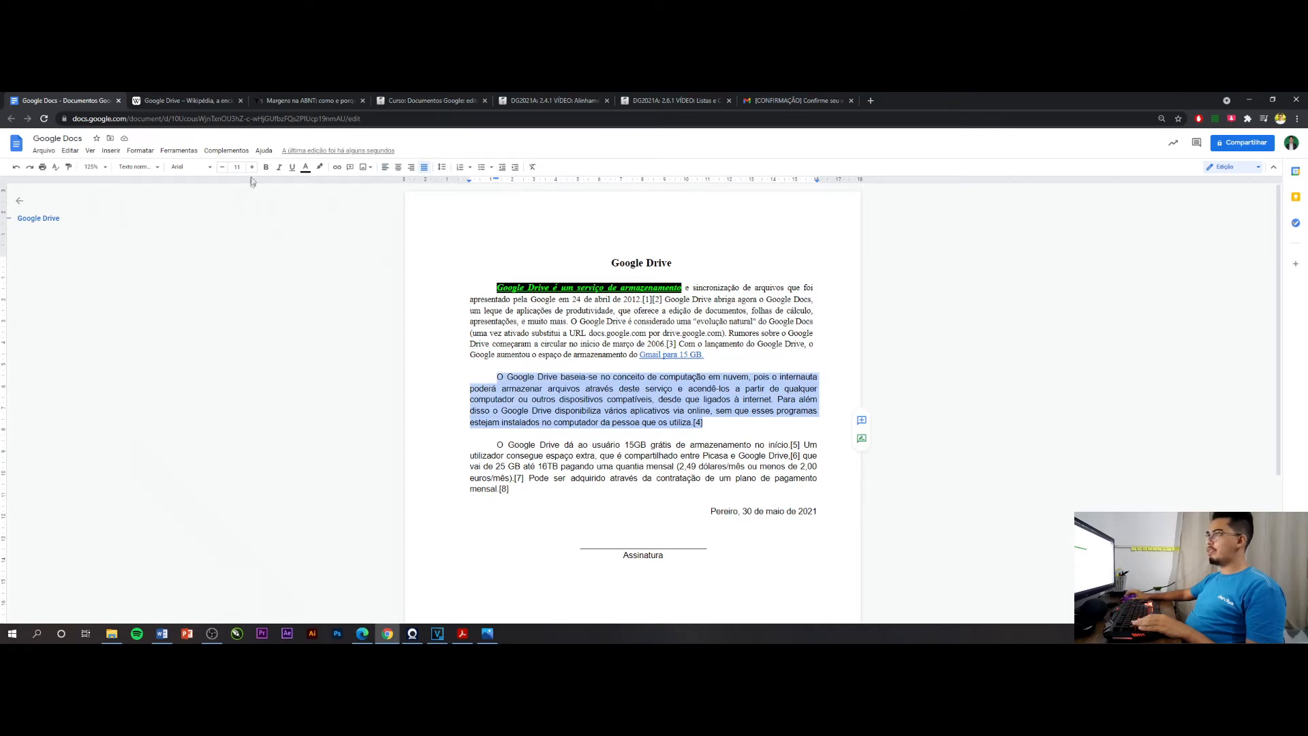
pyautogui.click(209, 167)
pyautogui.click(214, 531)
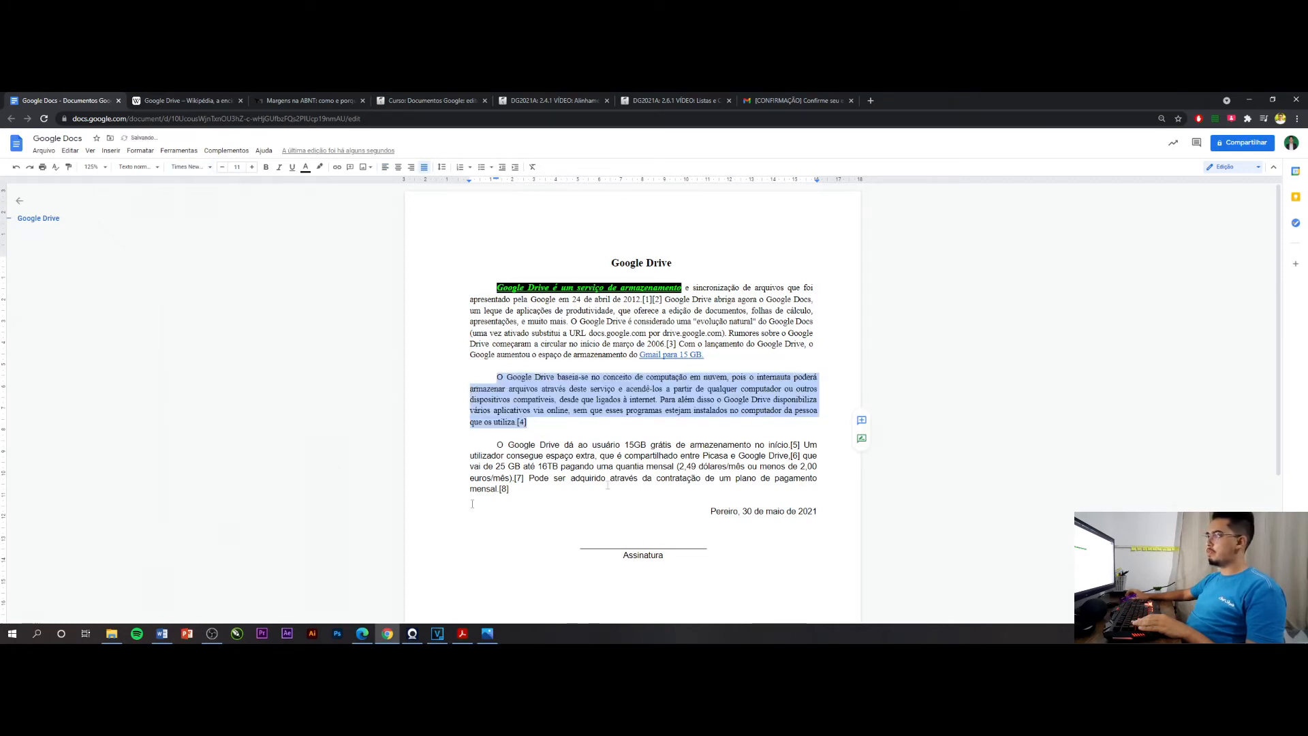
pyautogui.moveTo(512, 489); pyautogui.dragTo(495, 445)
pyautogui.click(192, 167)
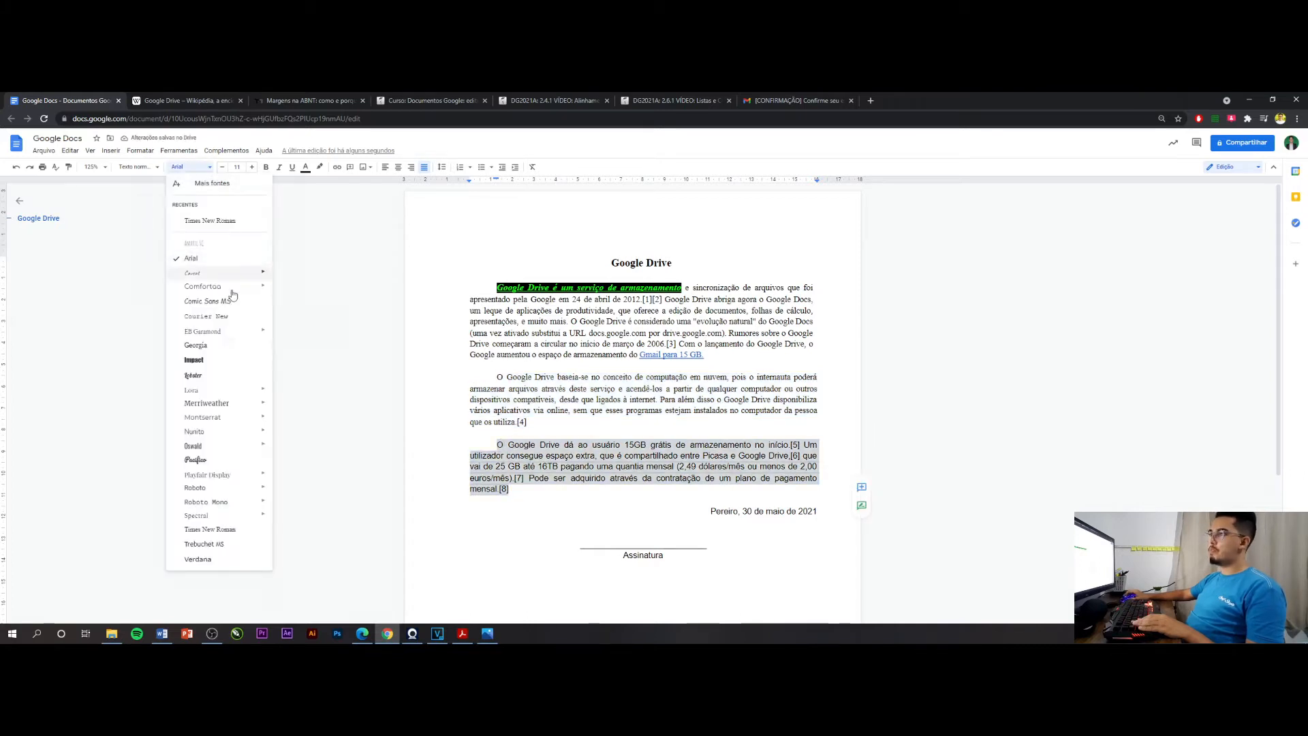
pyautogui.click(216, 530)
pyautogui.moveTo(527, 423); pyautogui.dragTo(488, 333)
pyautogui.click(487, 334)
pyautogui.click(721, 485)
# Set the entire document's text, including title, date and signature, to Times New Roman at size 12
pyautogui.moveTo(681, 546); pyautogui.dragTo(470, 286)
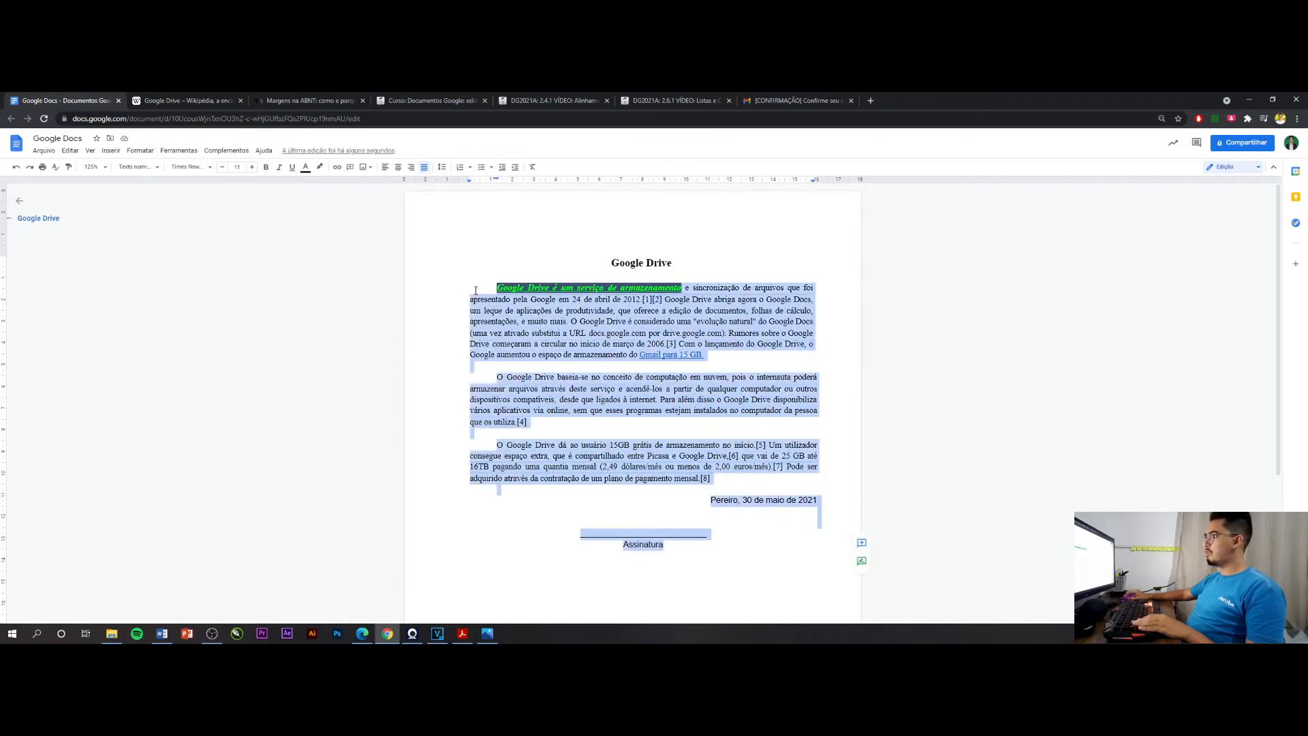
pyautogui.click(549, 410)
pyautogui.hotkey('ctrl', 'a')
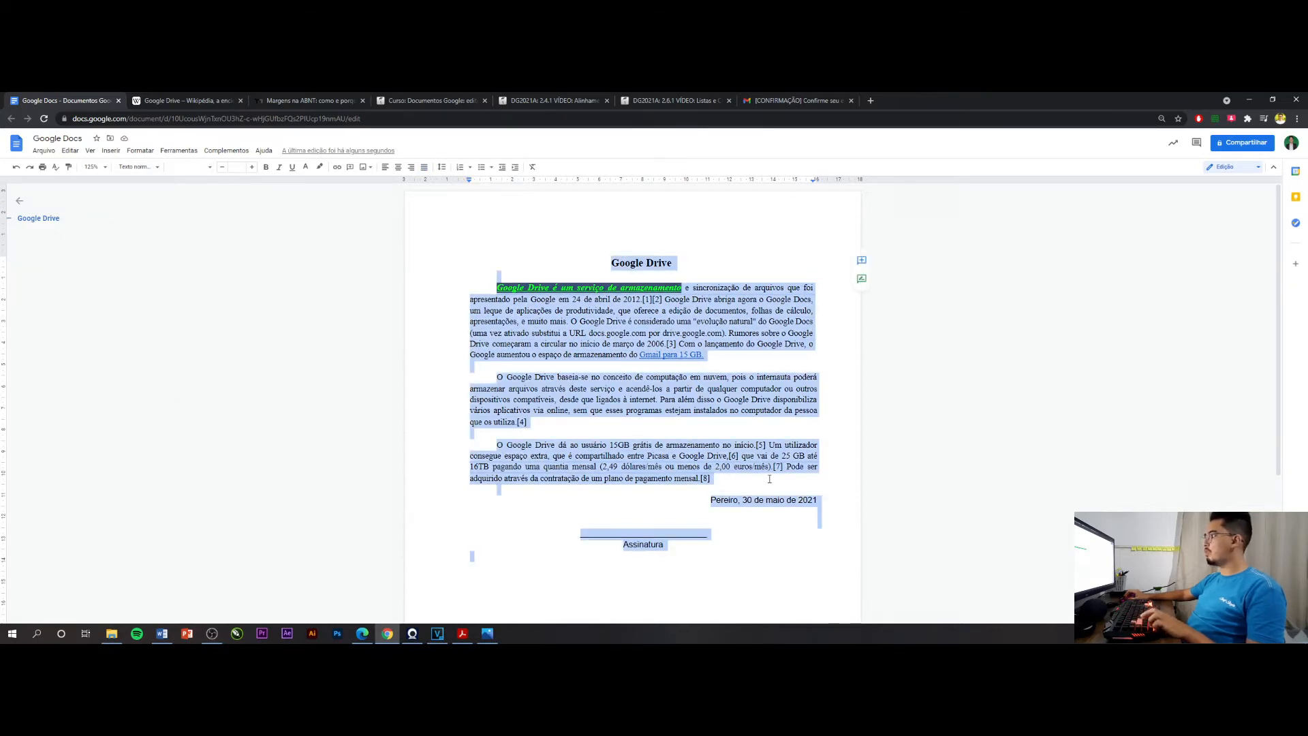
pyautogui.click(770, 479)
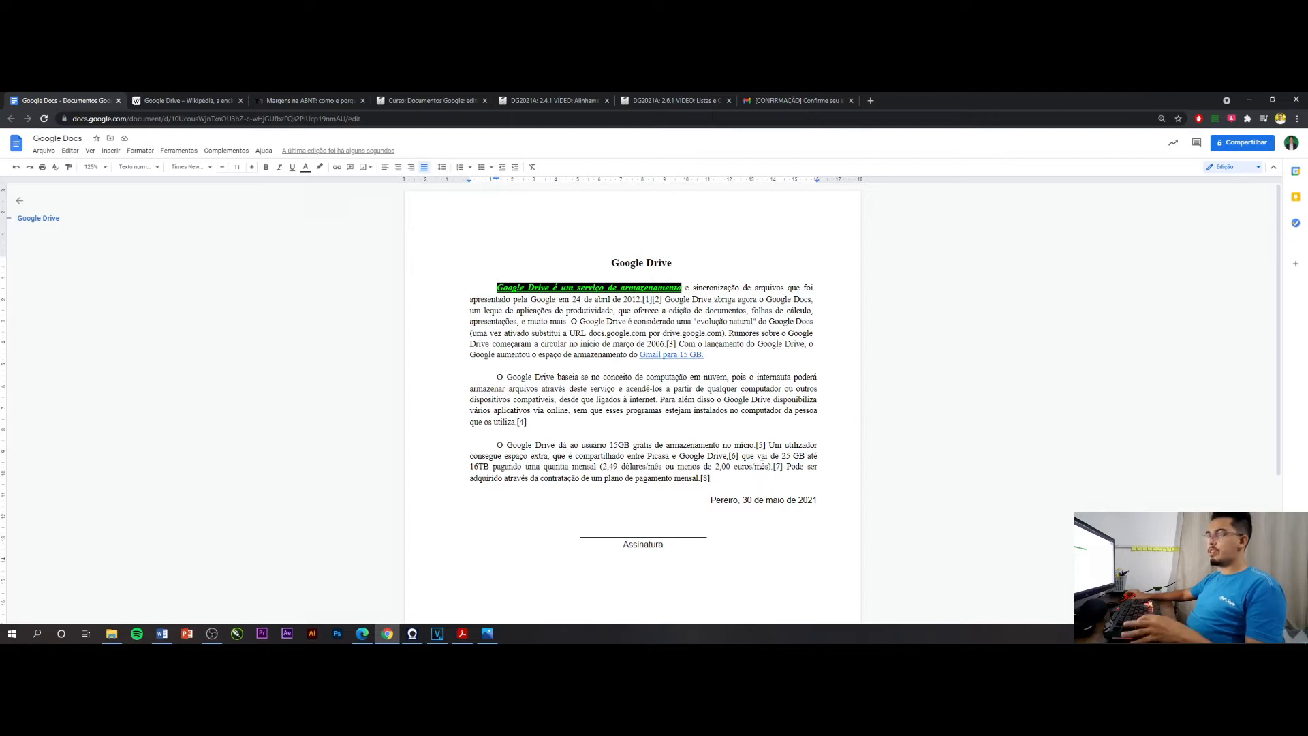
pyautogui.hotkey('ctrl', 'a')
pyautogui.click(751, 417)
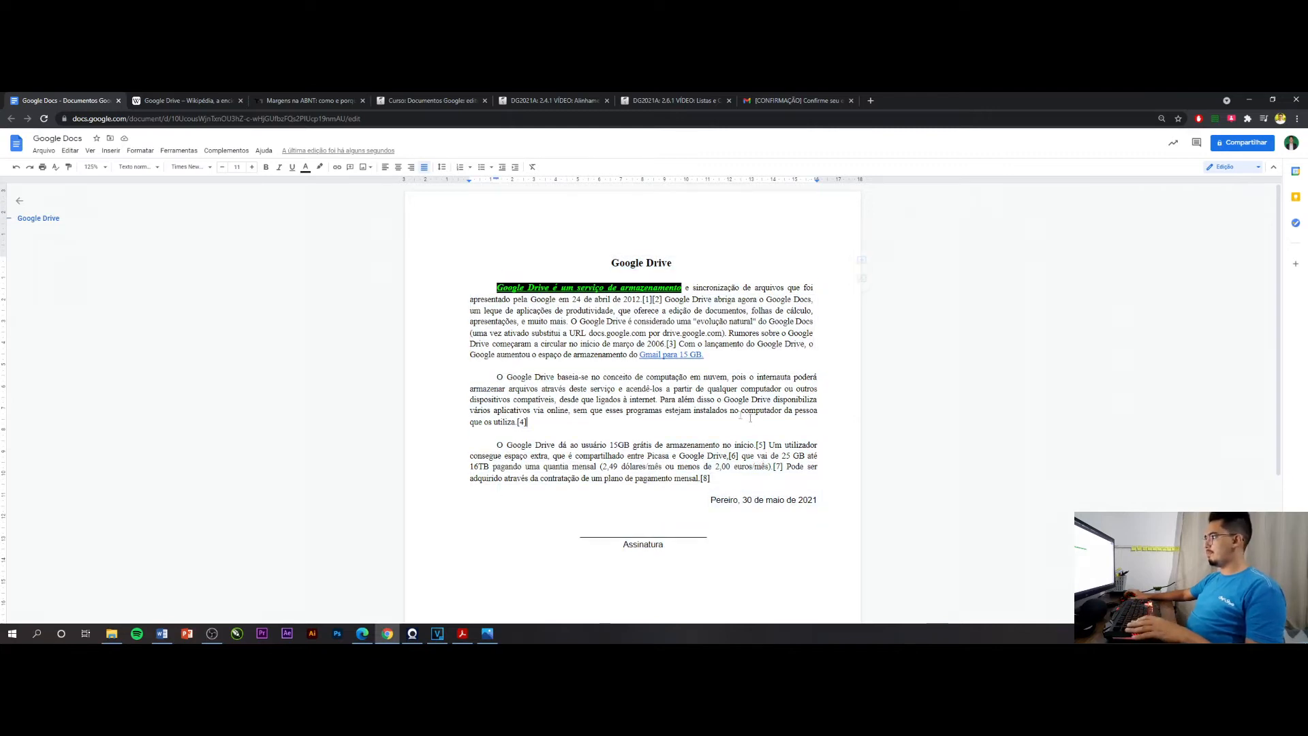
pyautogui.hotkey('ctrl', 'a')
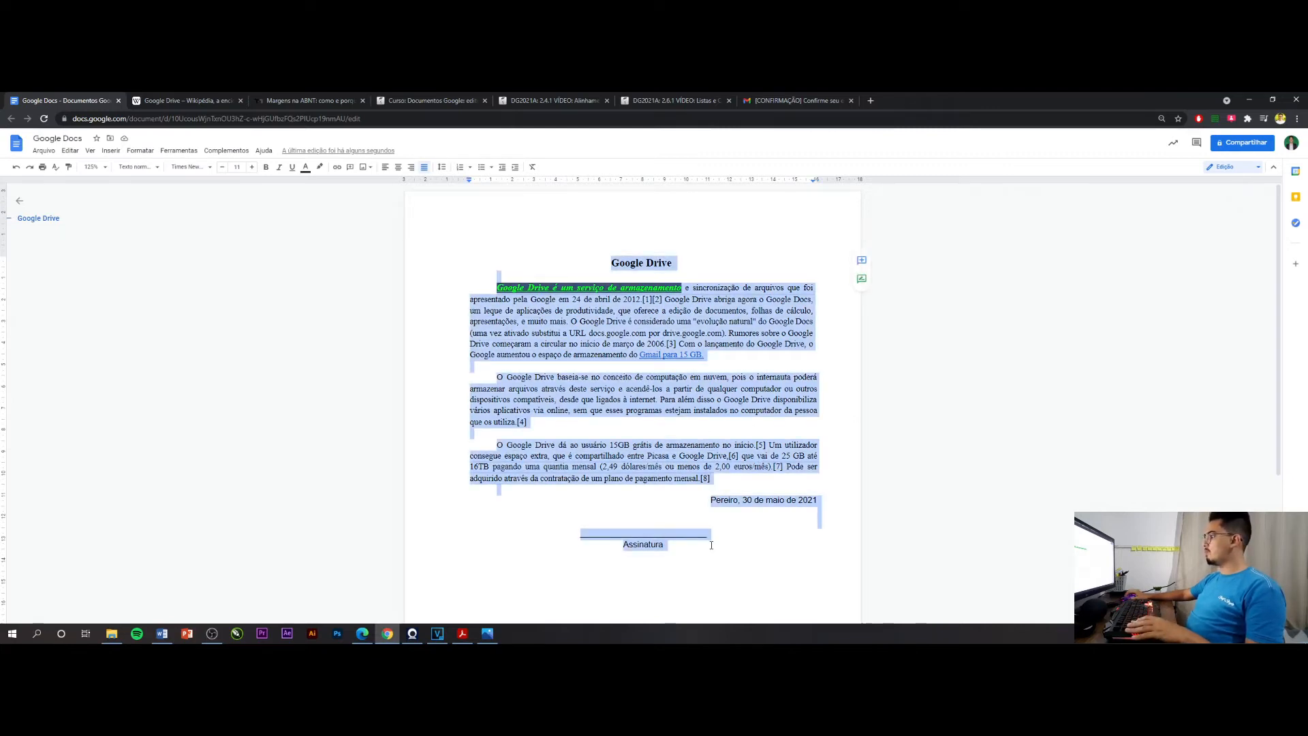
pyautogui.click(192, 167)
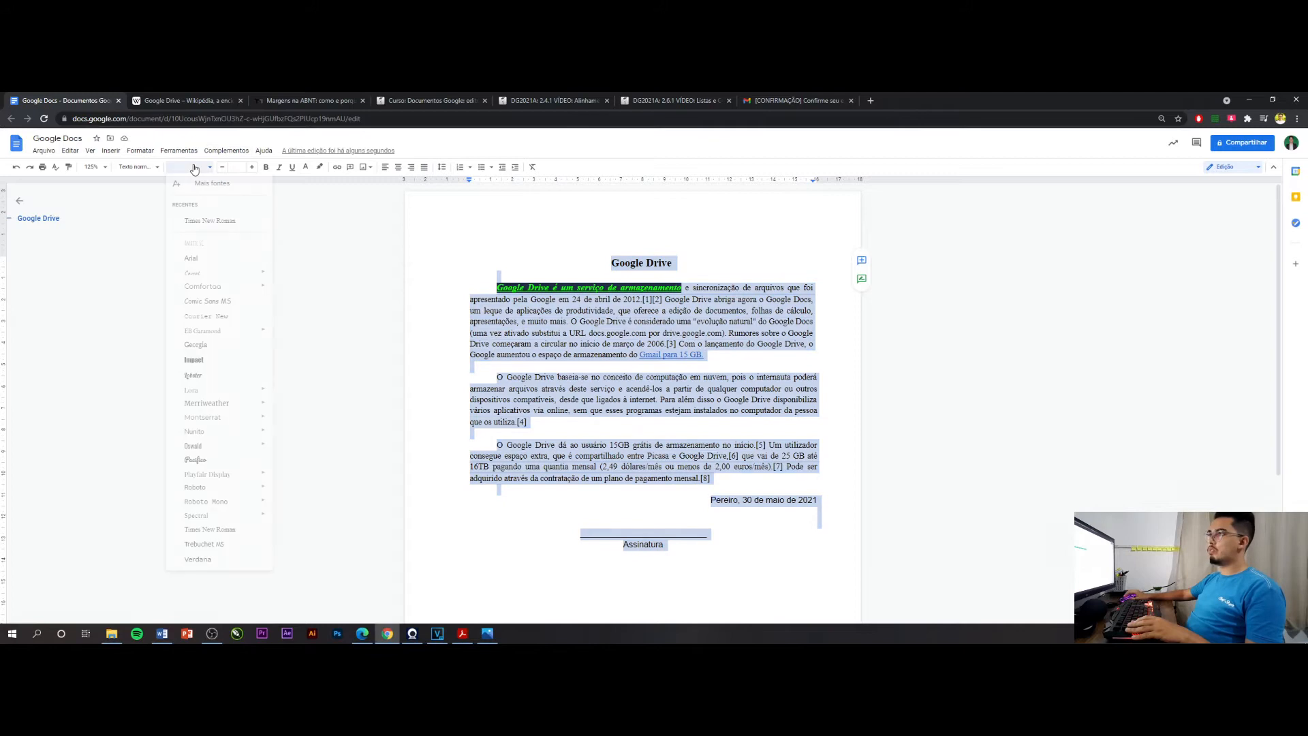
pyautogui.click(193, 221)
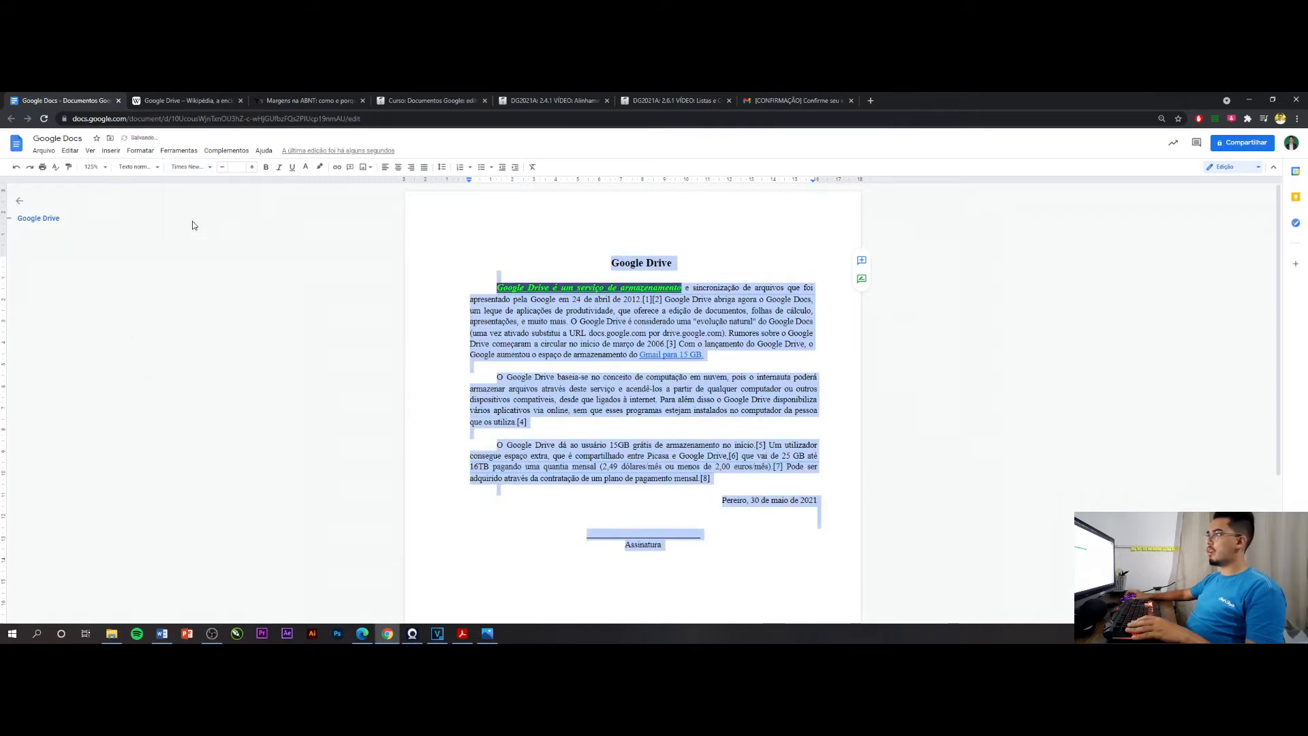
pyautogui.click(238, 168)
pyautogui.click(237, 241)
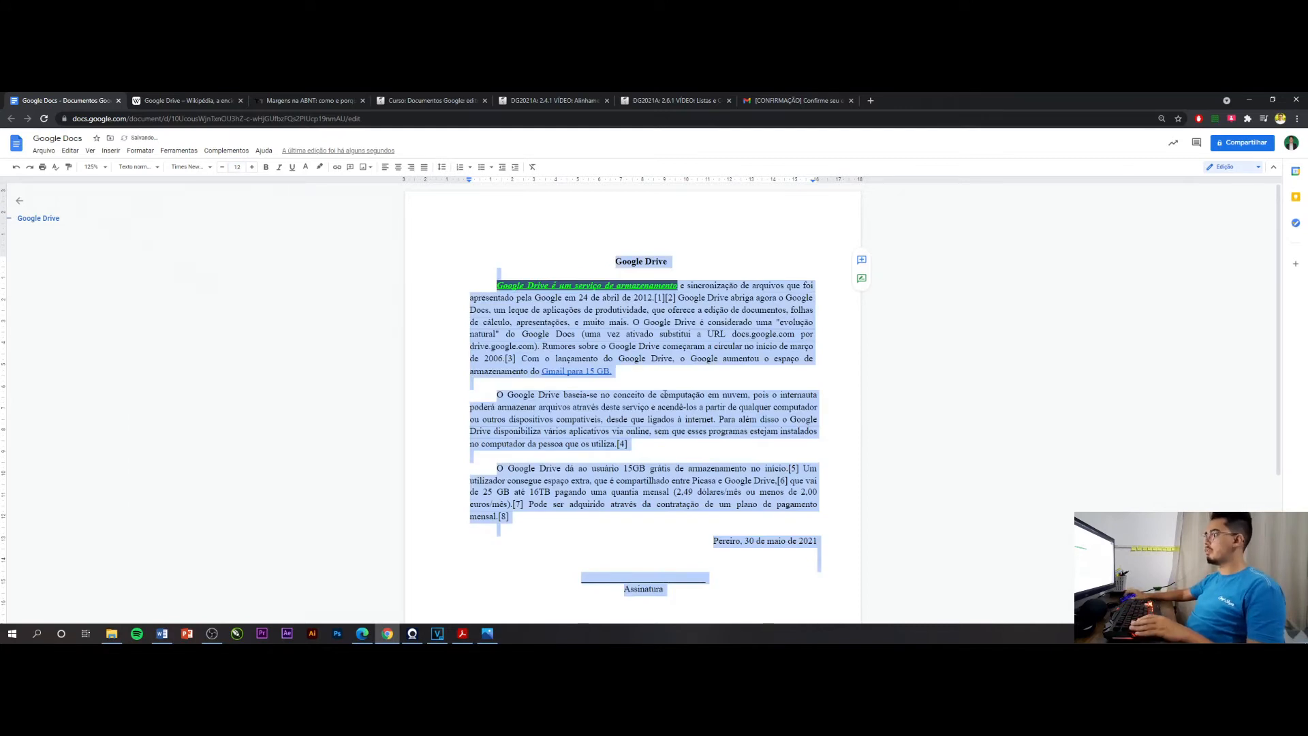
# Try to justify the whole document at once, including the title, date and signature lines
pyautogui.click(424, 168)
pyautogui.hotkey('ctrl', 'z')
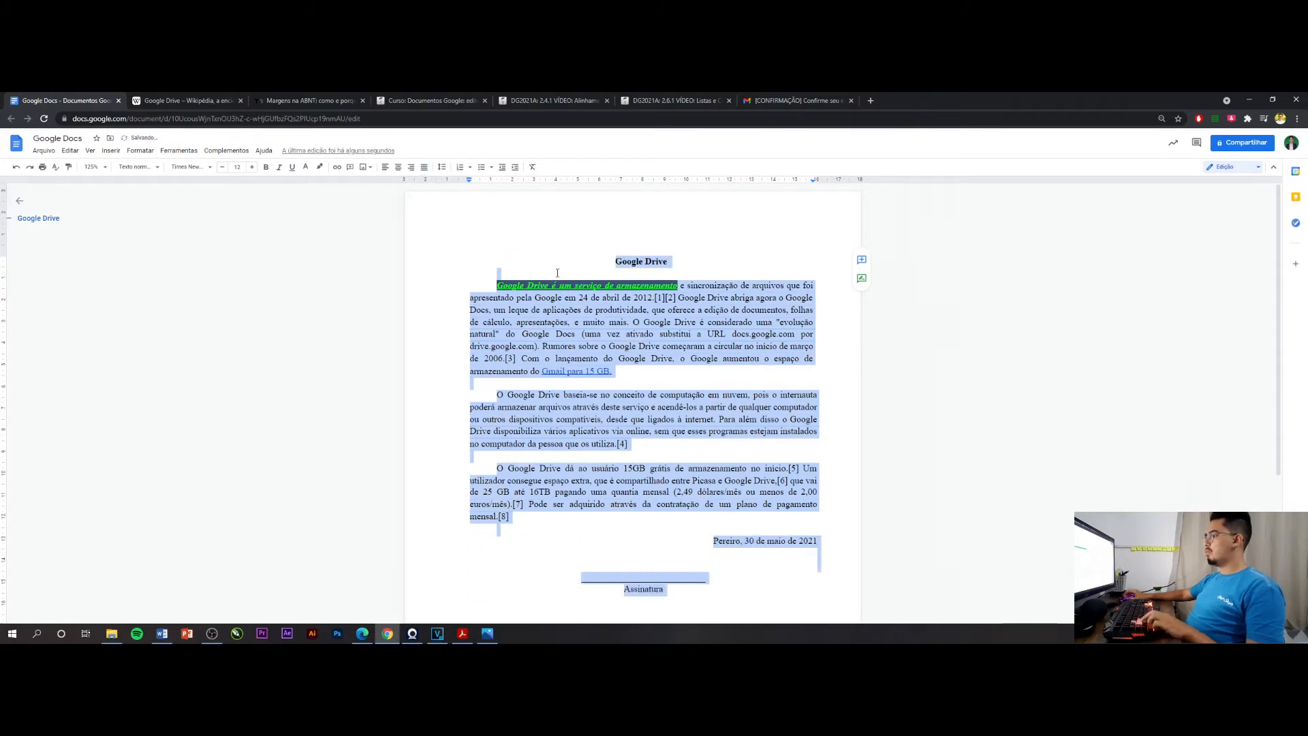
pyautogui.click(757, 419)
pyautogui.moveTo(523, 515); pyautogui.dragTo(483, 285)
pyautogui.click(641, 447)
# Set the line spacing of the first body paragraph to 1,5
pyautogui.scroll(-3, 650, 436)
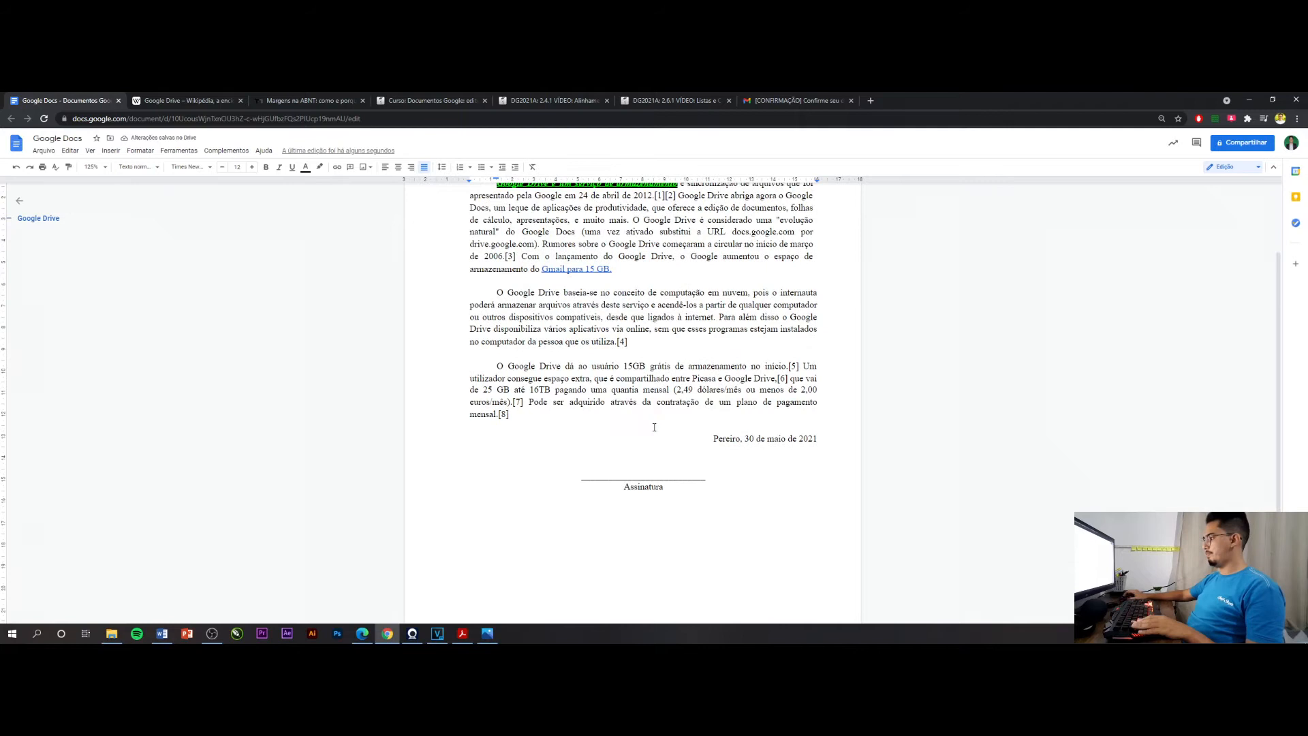
pyautogui.scroll(3, 650, 428)
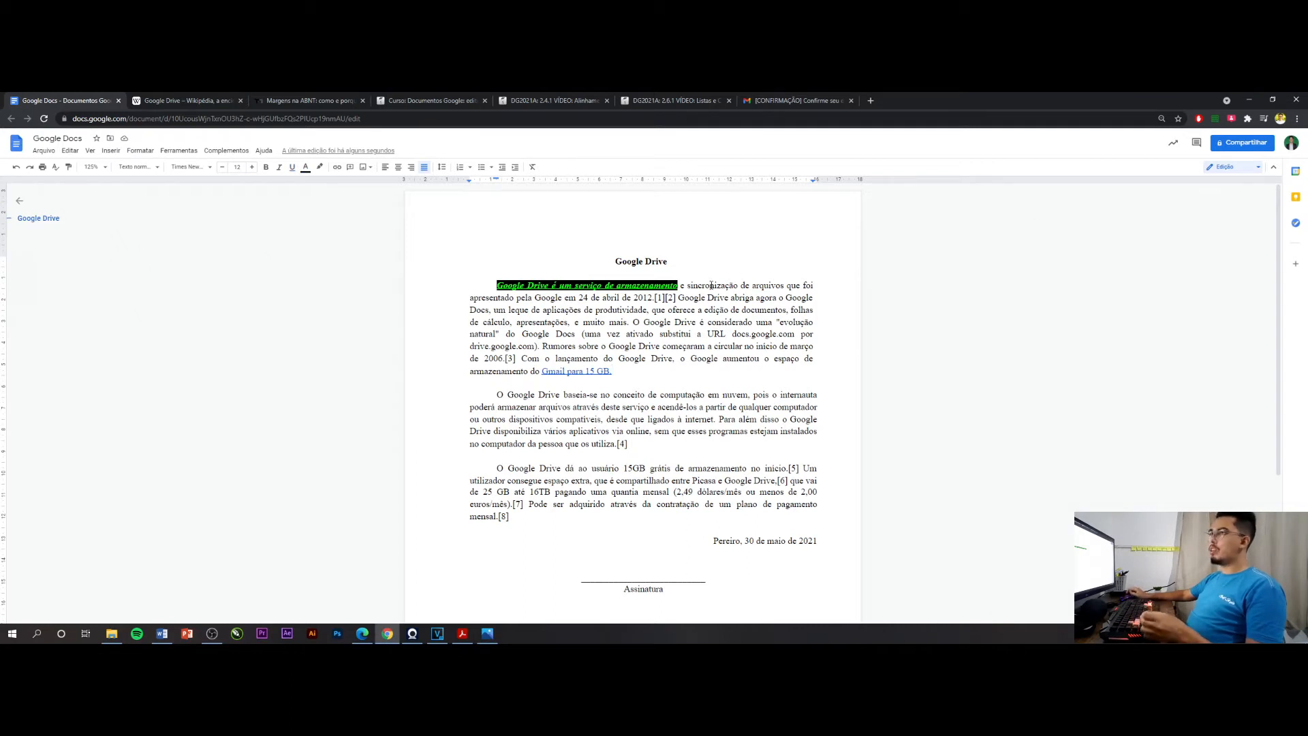
pyautogui.moveTo(616, 374); pyautogui.dragTo(497, 285)
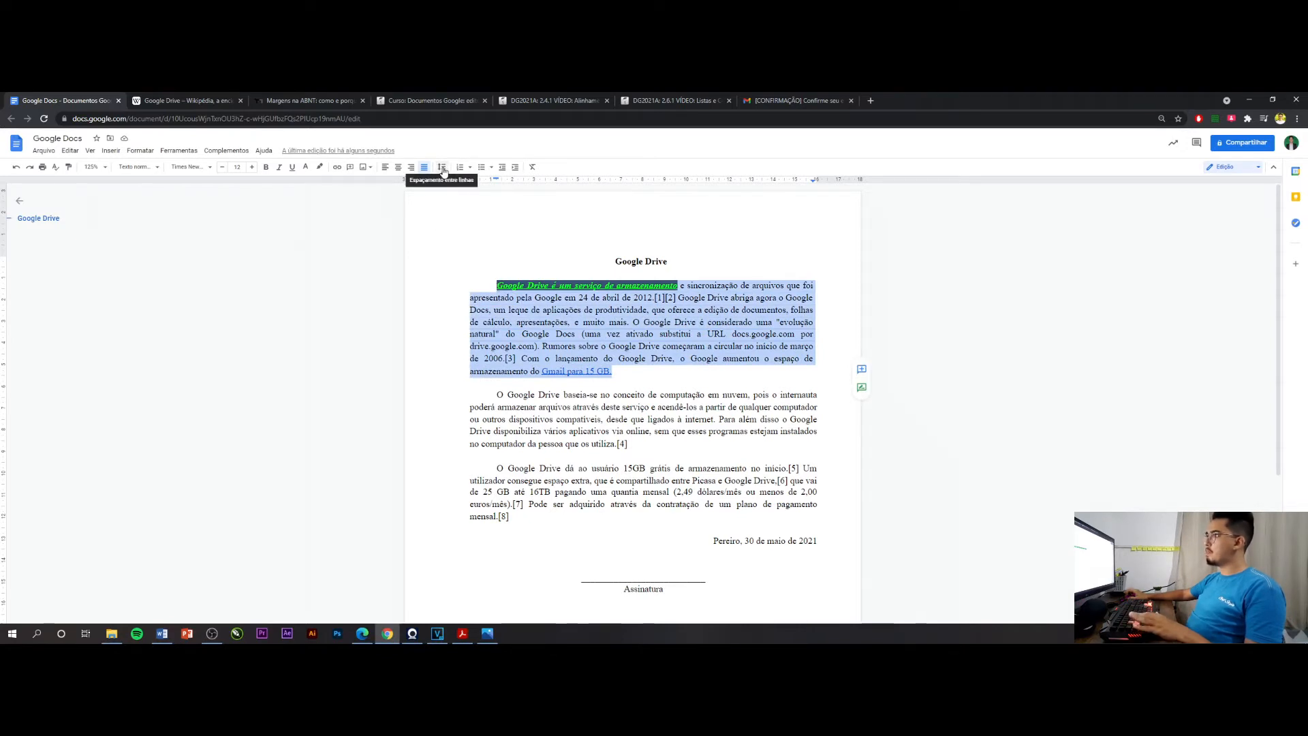
pyautogui.click(442, 168)
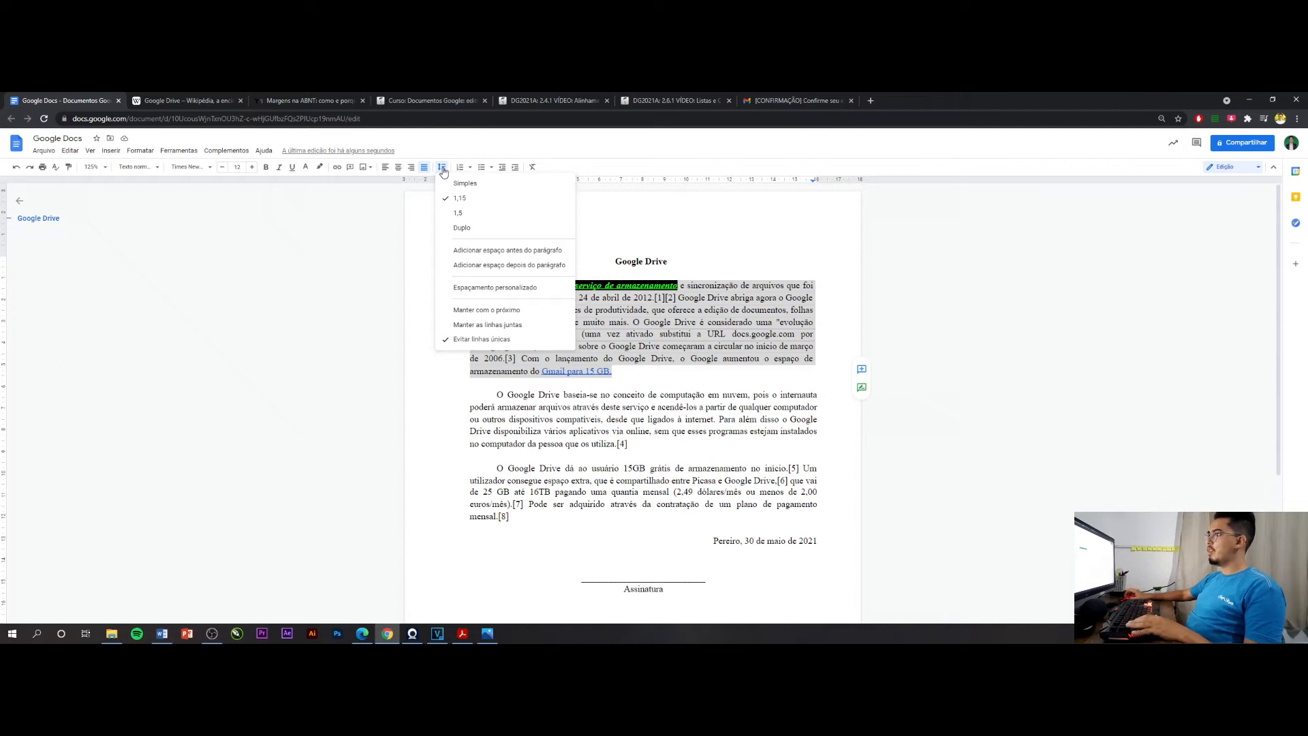
pyautogui.click(461, 214)
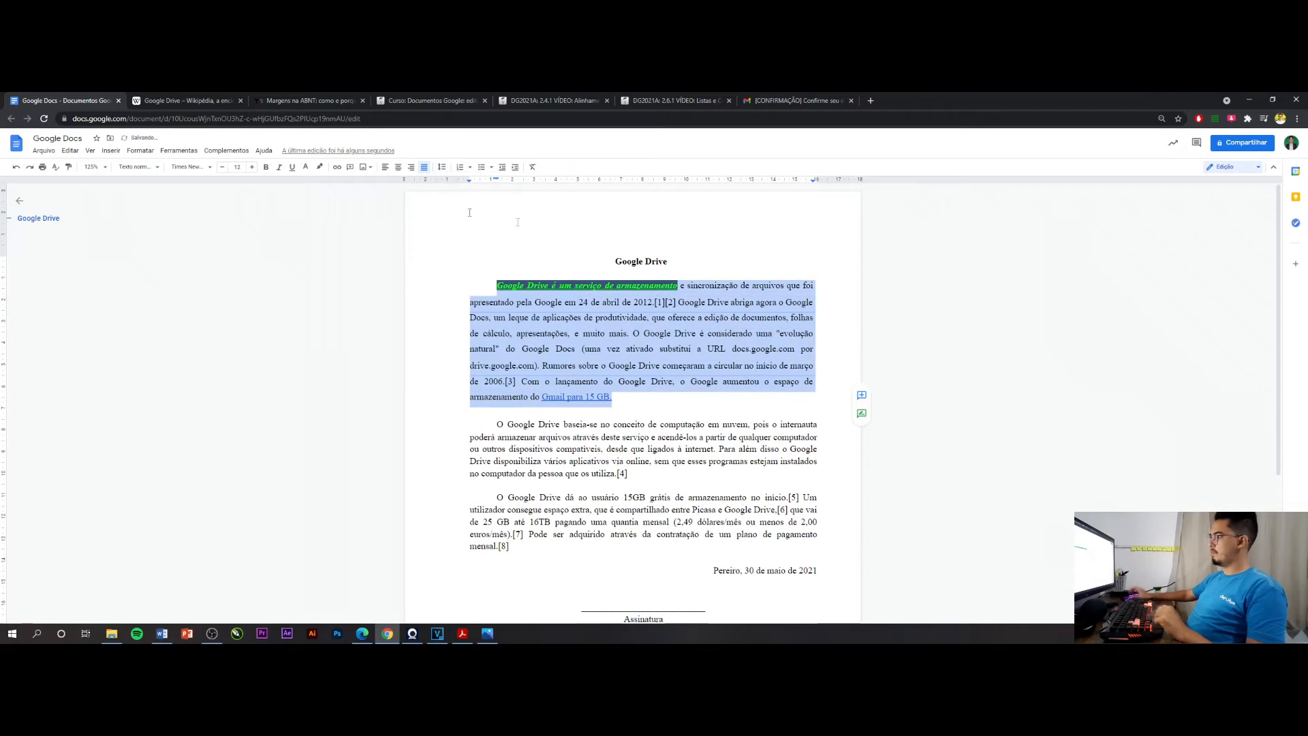
pyautogui.click(640, 393)
# Set the line spacing of the second paragraph, starting "O Google Drive baseia-se", to double (Duplo)
pyautogui.scroll(-1, 640, 341)
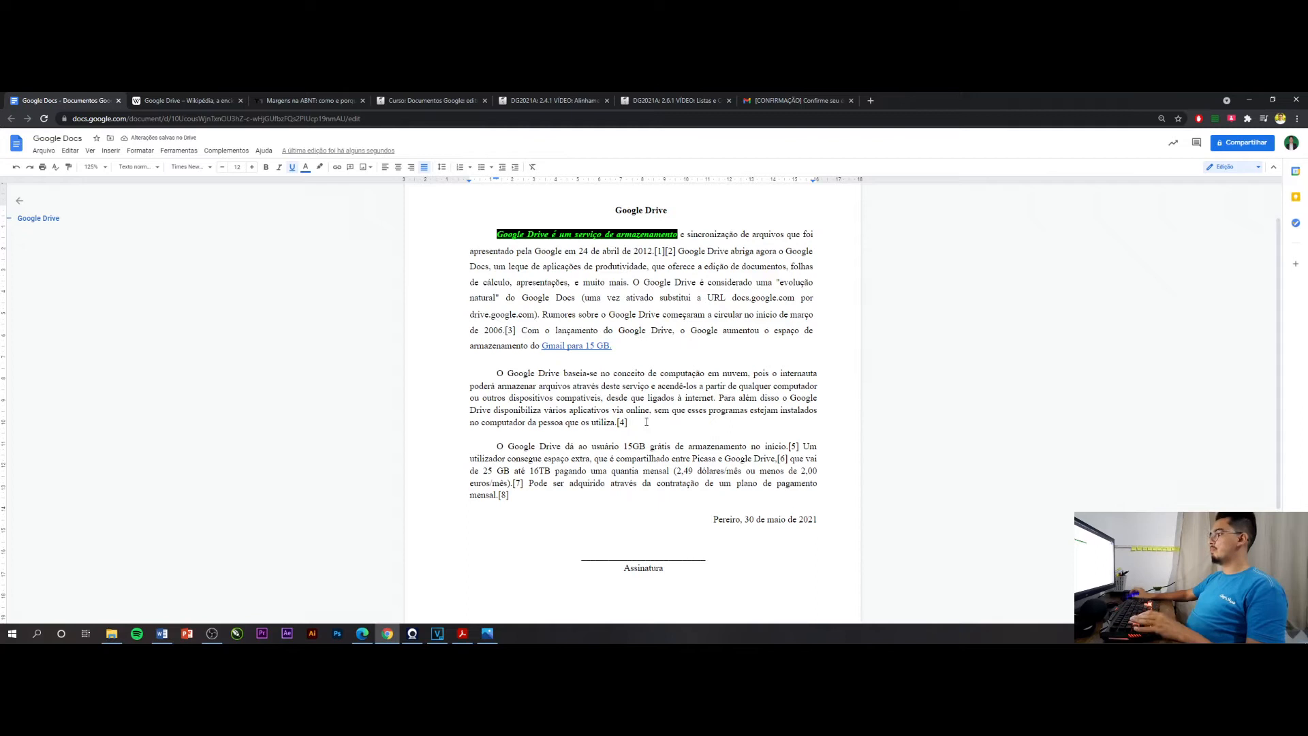
pyautogui.moveTo(629, 423); pyautogui.dragTo(493, 381)
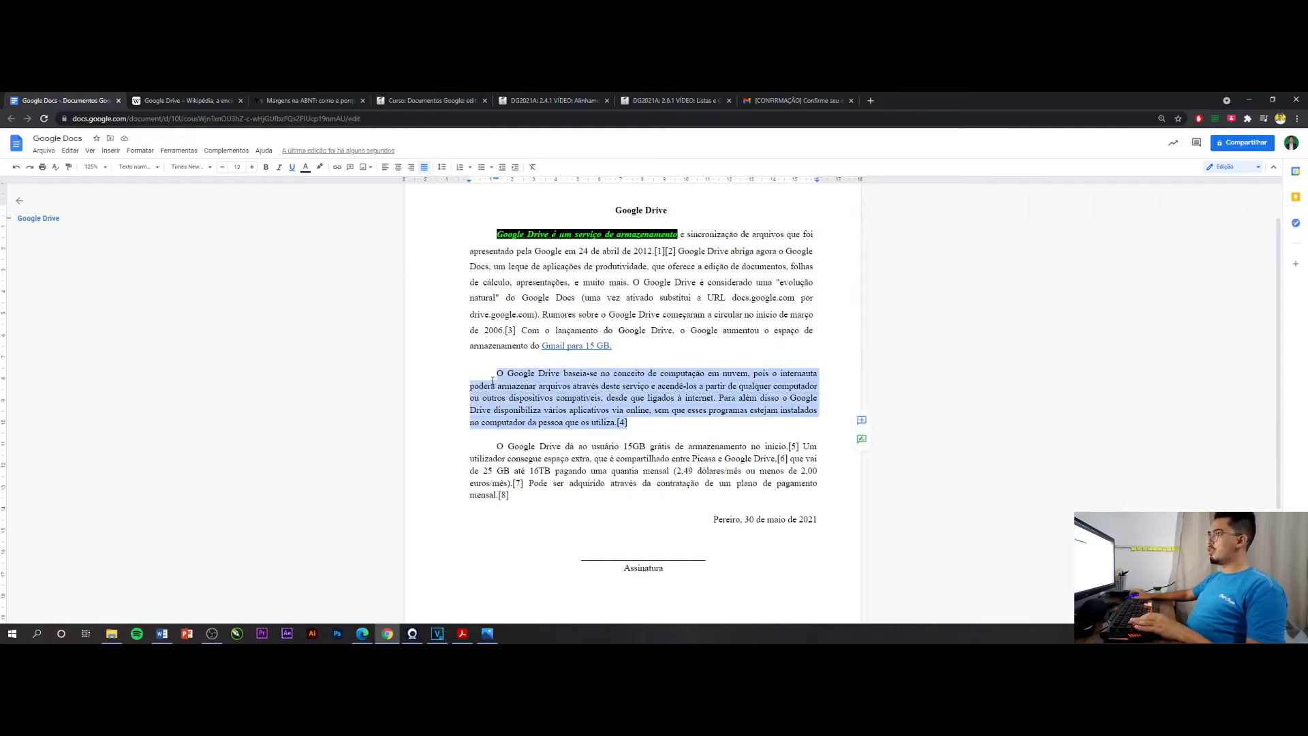
pyautogui.click(442, 167)
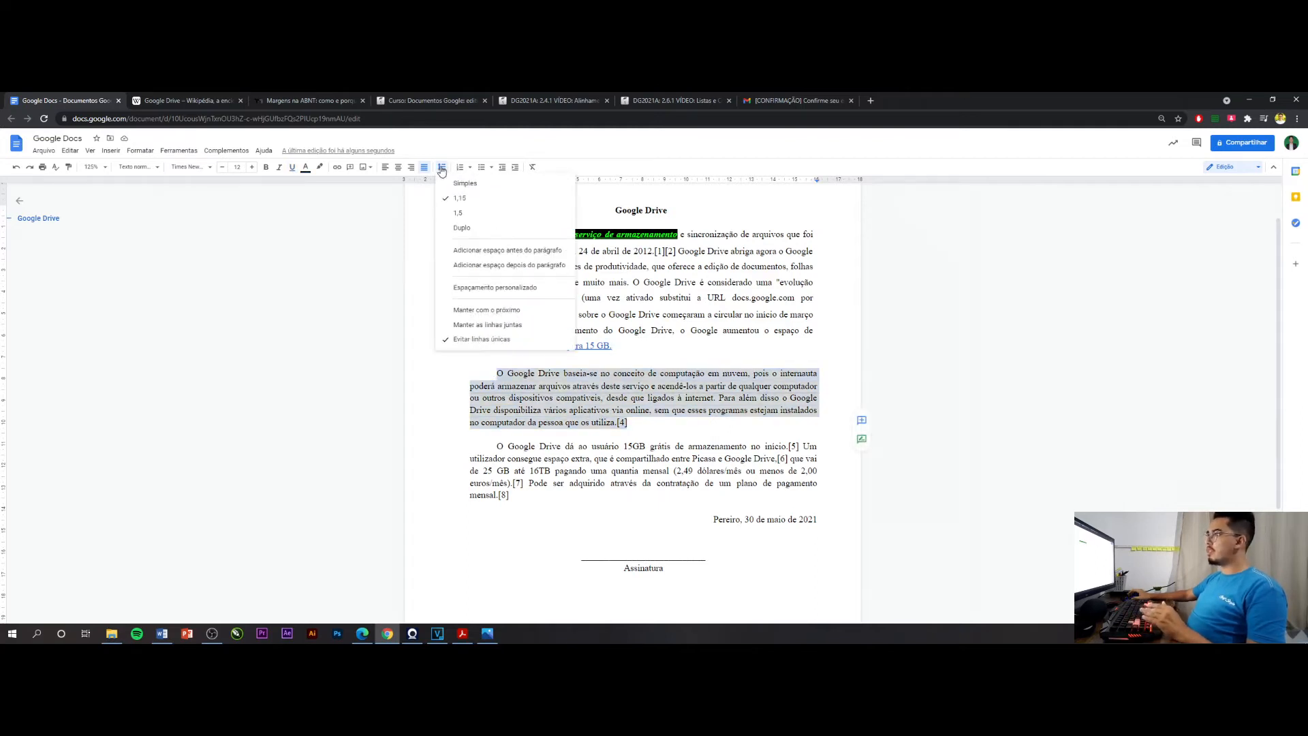
pyautogui.click(456, 227)
pyautogui.click(572, 413)
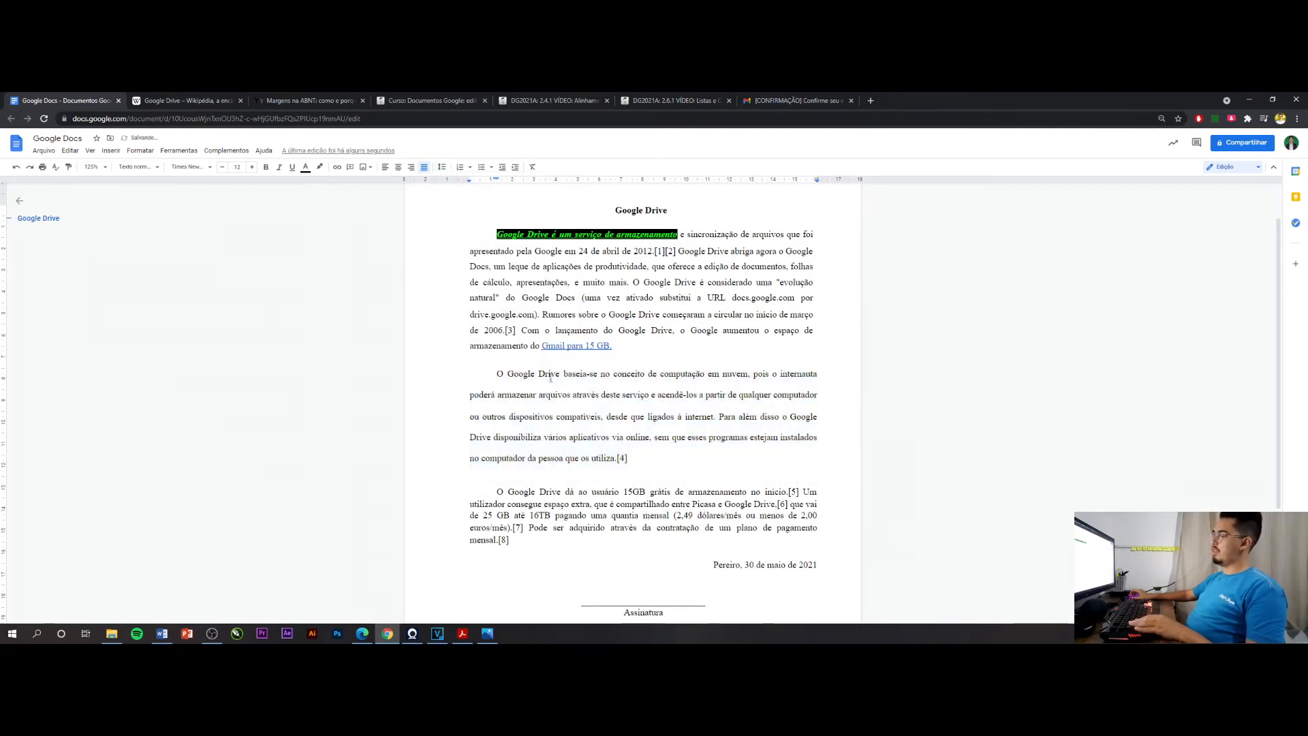
# Set the line spacing of the third paragraph, starting "O Google Drive dá ao usuário", to single (Simples)
pyautogui.tripleClick(537, 508)
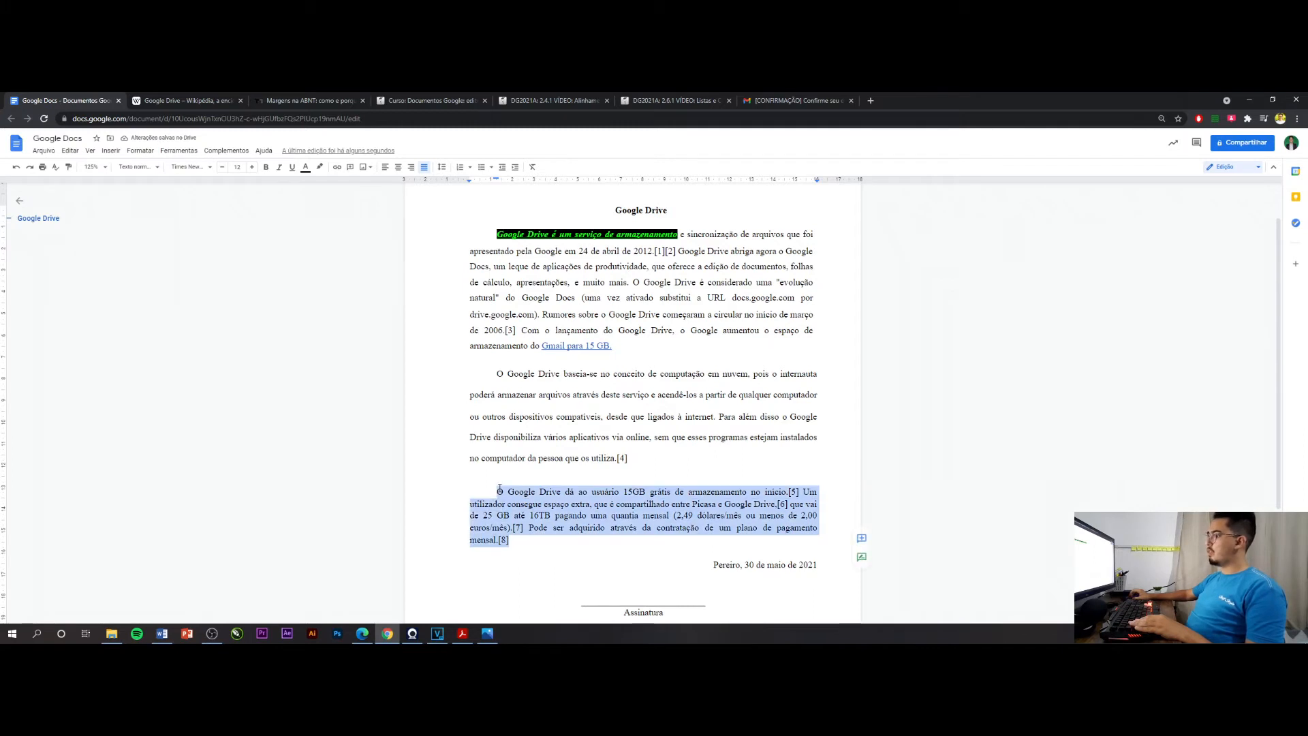
pyautogui.click(443, 170)
pyautogui.click(456, 187)
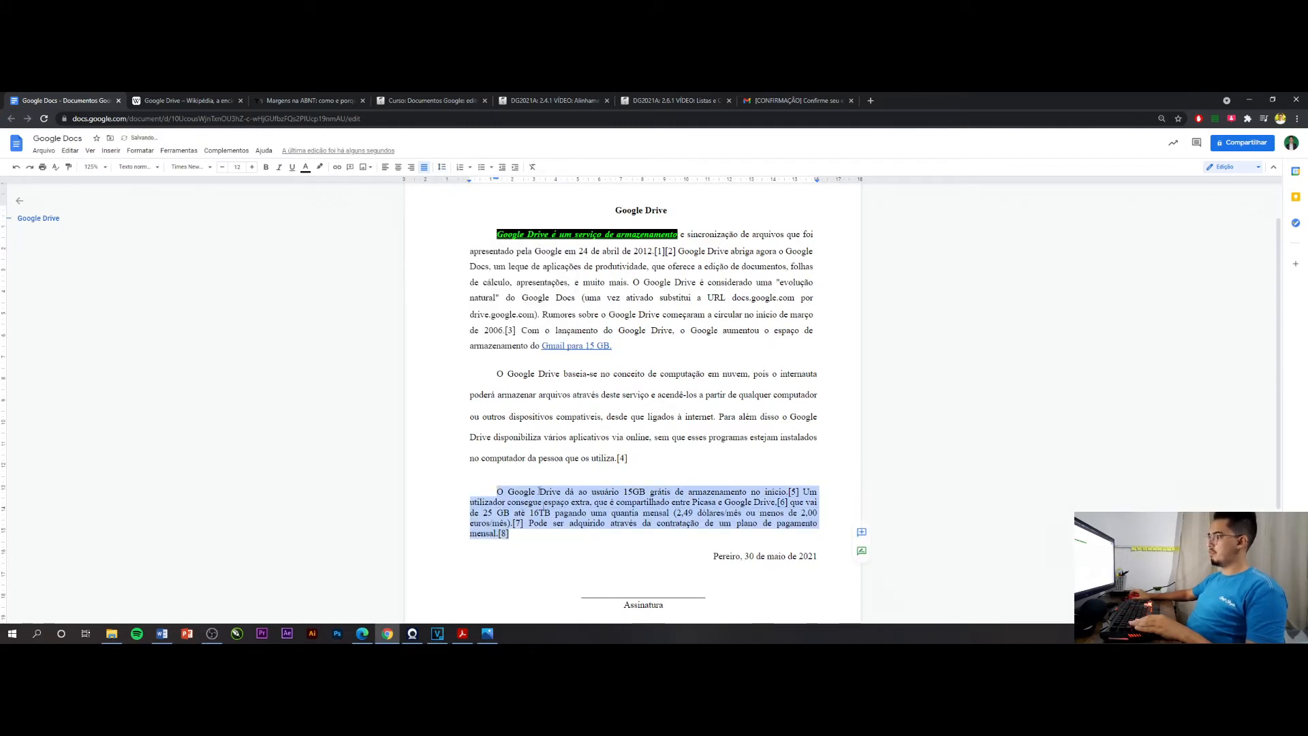
pyautogui.click(526, 533)
pyautogui.moveTo(527, 534); pyautogui.dragTo(501, 491)
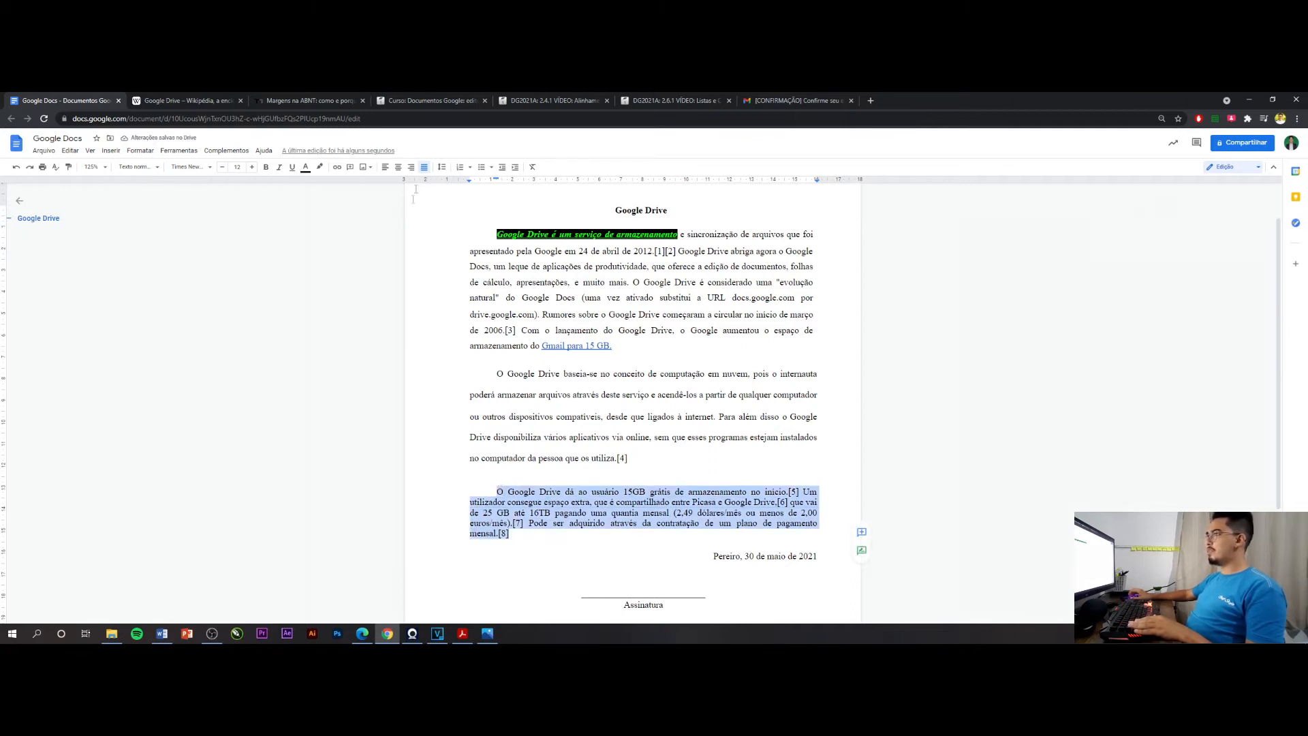
# Try 1,15 line spacing on the third paragraph and return it to single (Simples)
pyautogui.click(442, 167)
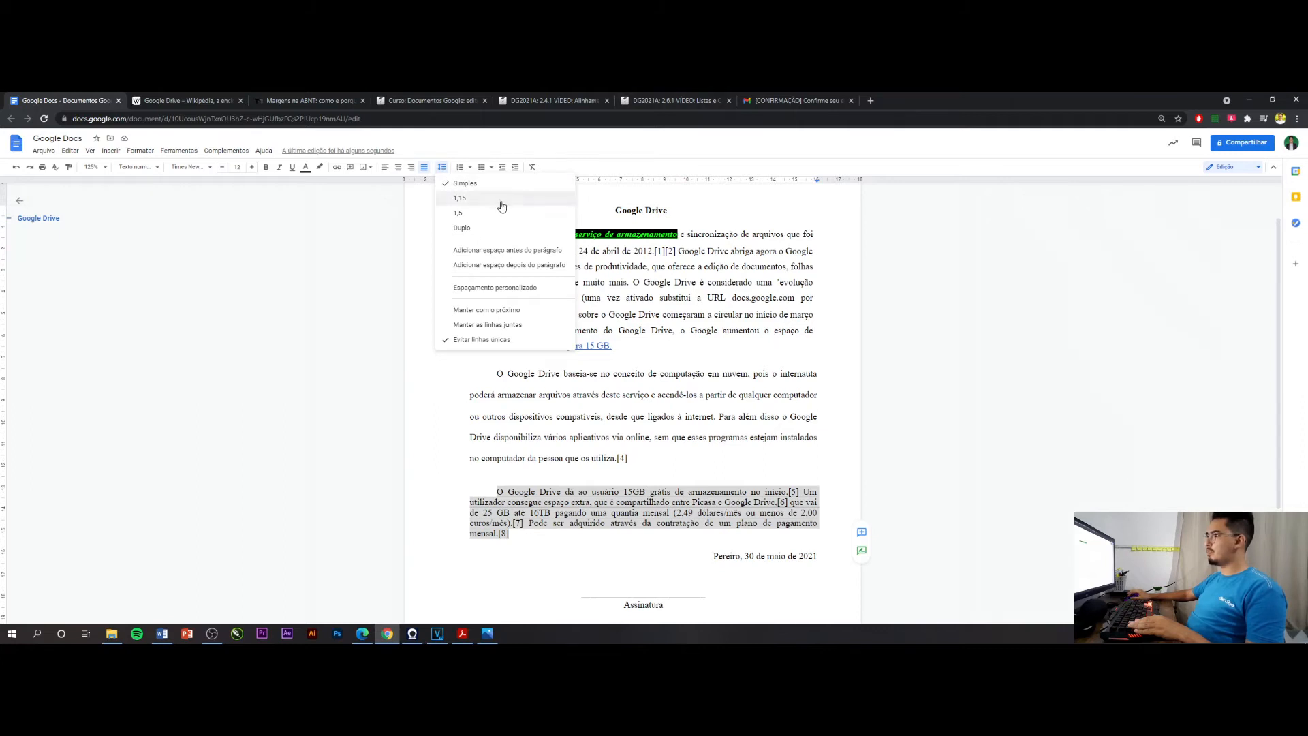
pyautogui.click(501, 198)
pyautogui.click(442, 167)
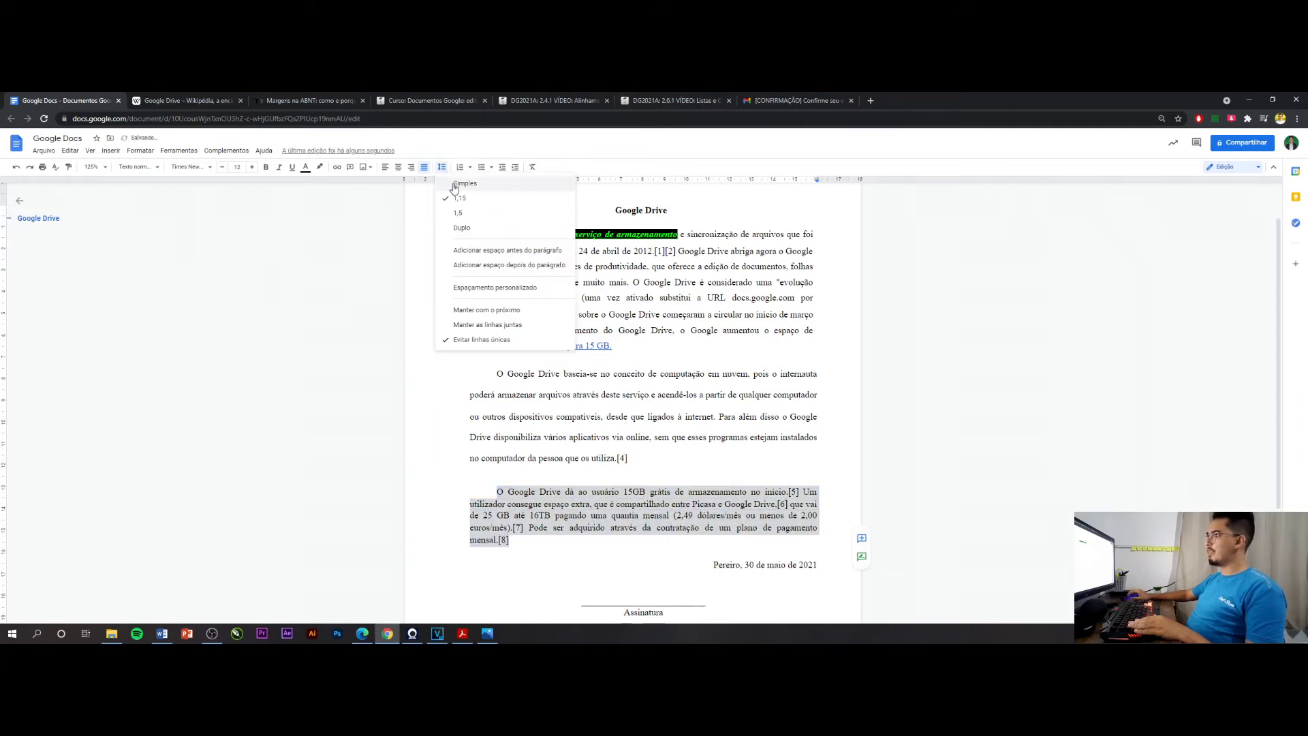
pyautogui.click(463, 183)
pyautogui.click(740, 477)
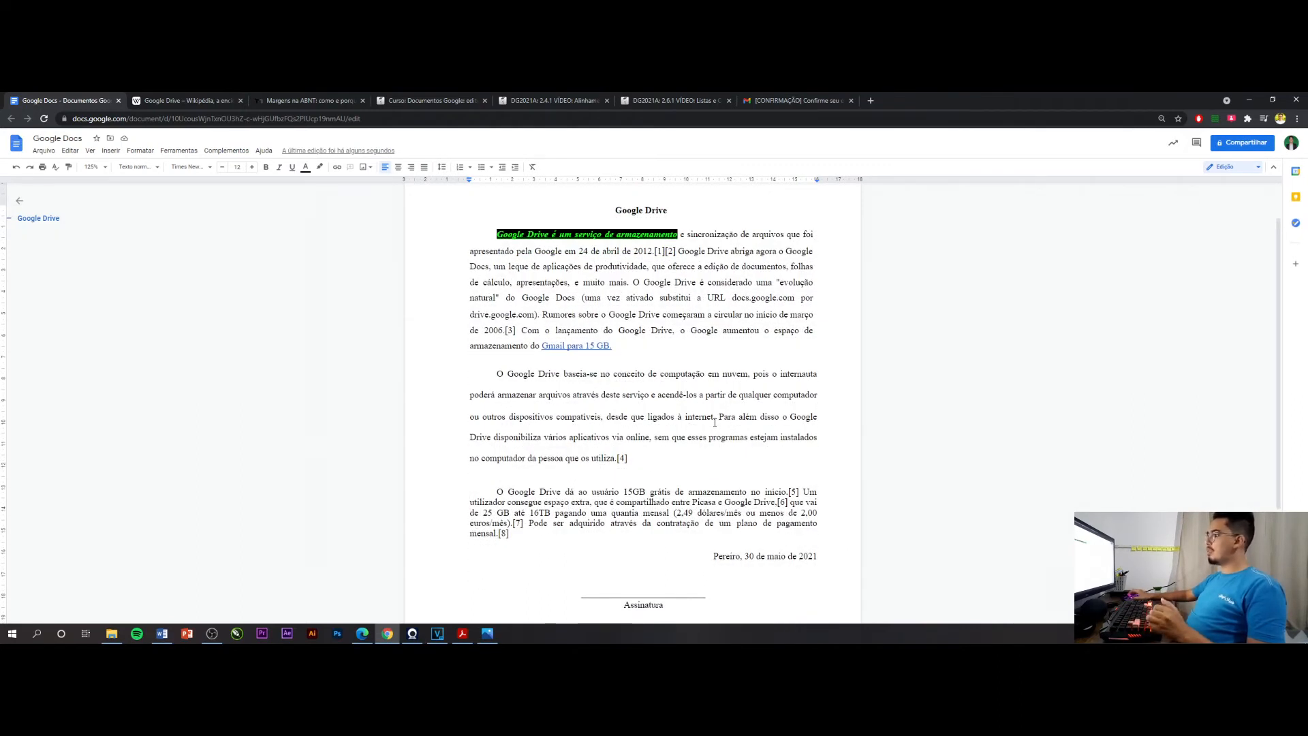
pyautogui.scroll(2, 716, 425)
pyautogui.scroll(-1, 673, 369)
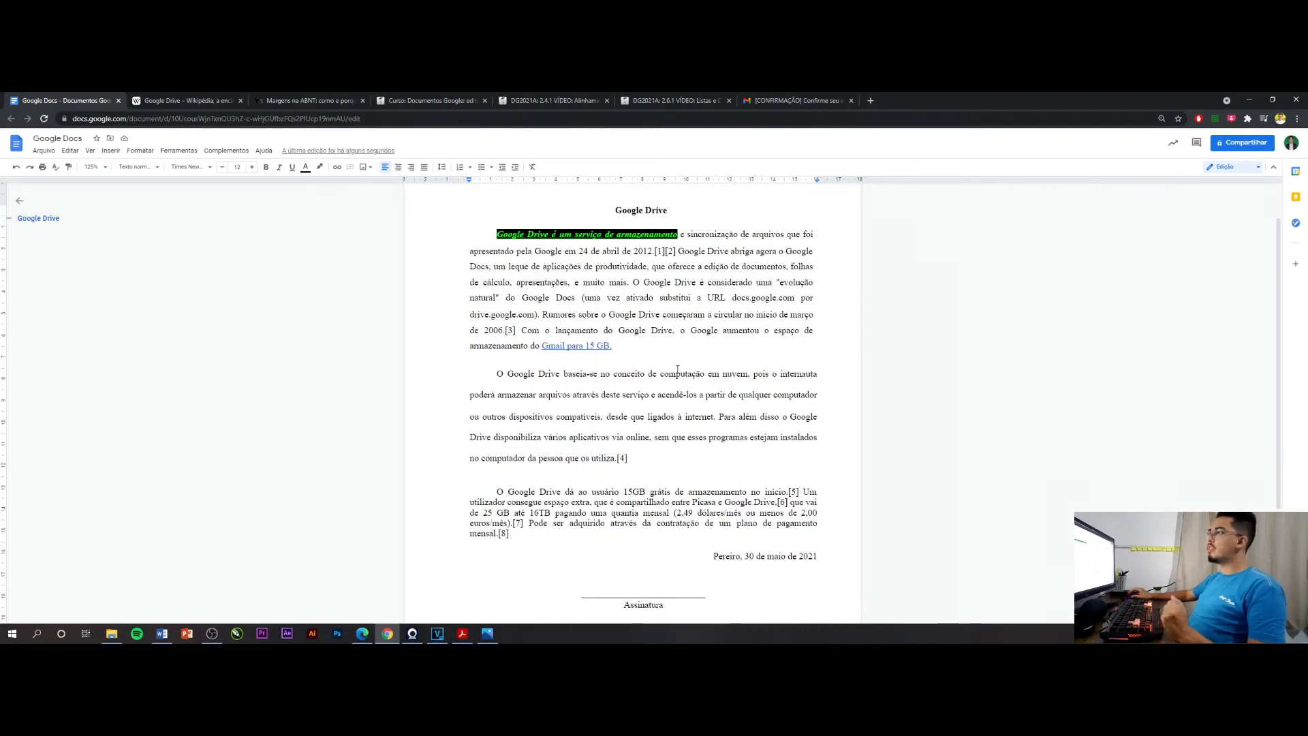
# Set the line spacing of all three body paragraphs to 1,5
pyautogui.moveTo(511, 534); pyautogui.dragTo(475, 233)
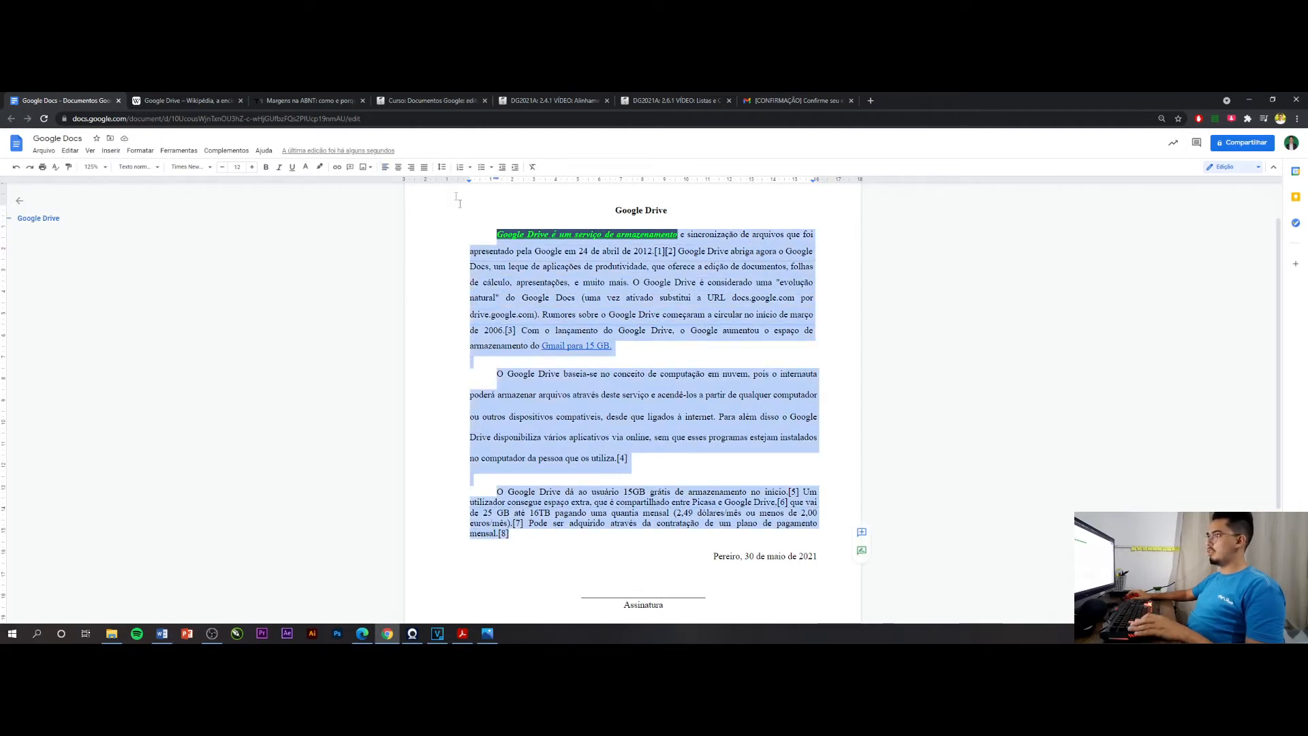
pyautogui.click(442, 166)
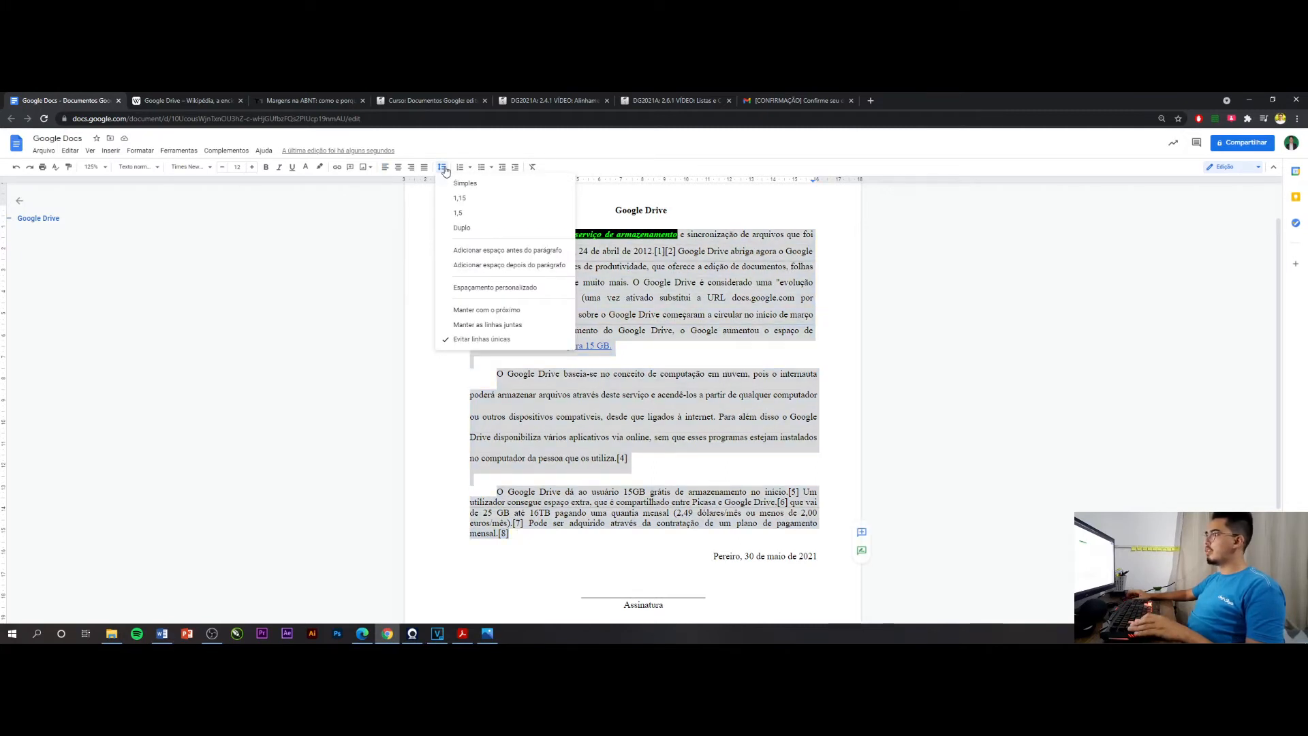
pyautogui.click(462, 213)
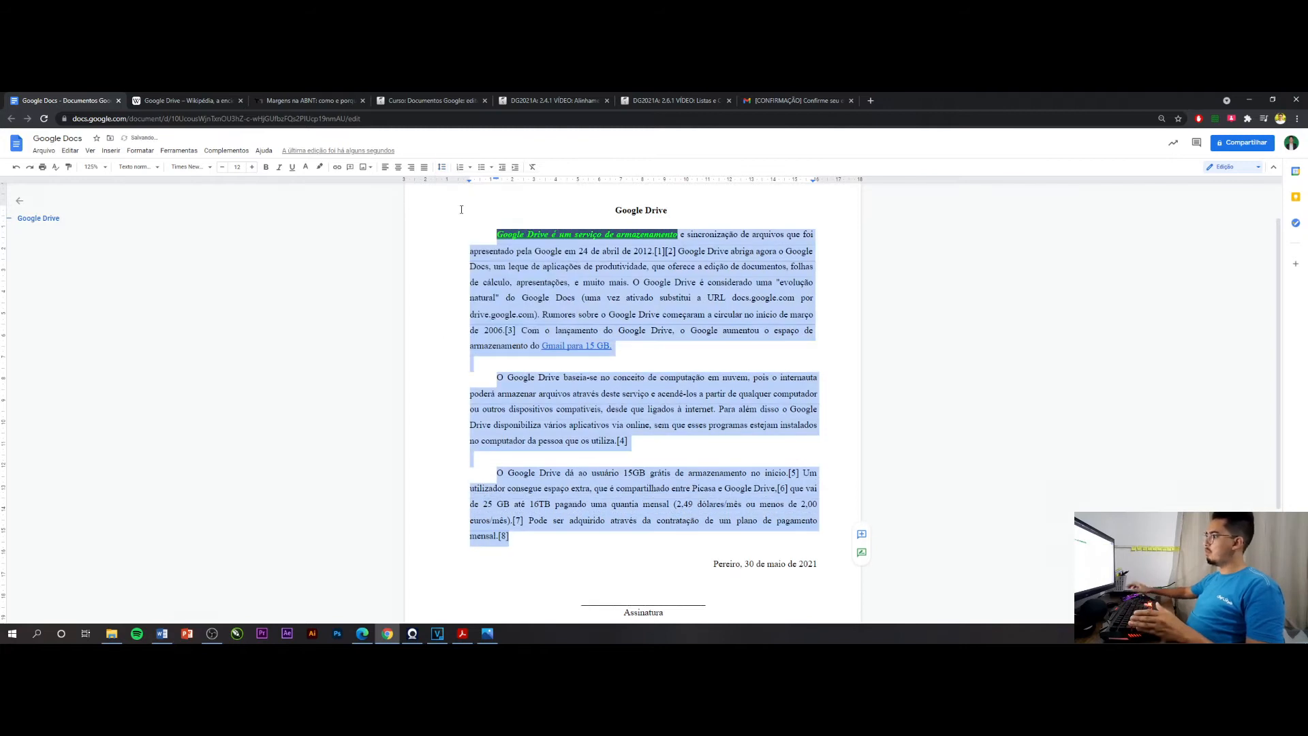
# Delete the blank lines separating the three body paragraphs
pyautogui.click(518, 358)
pyautogui.press('Delete')
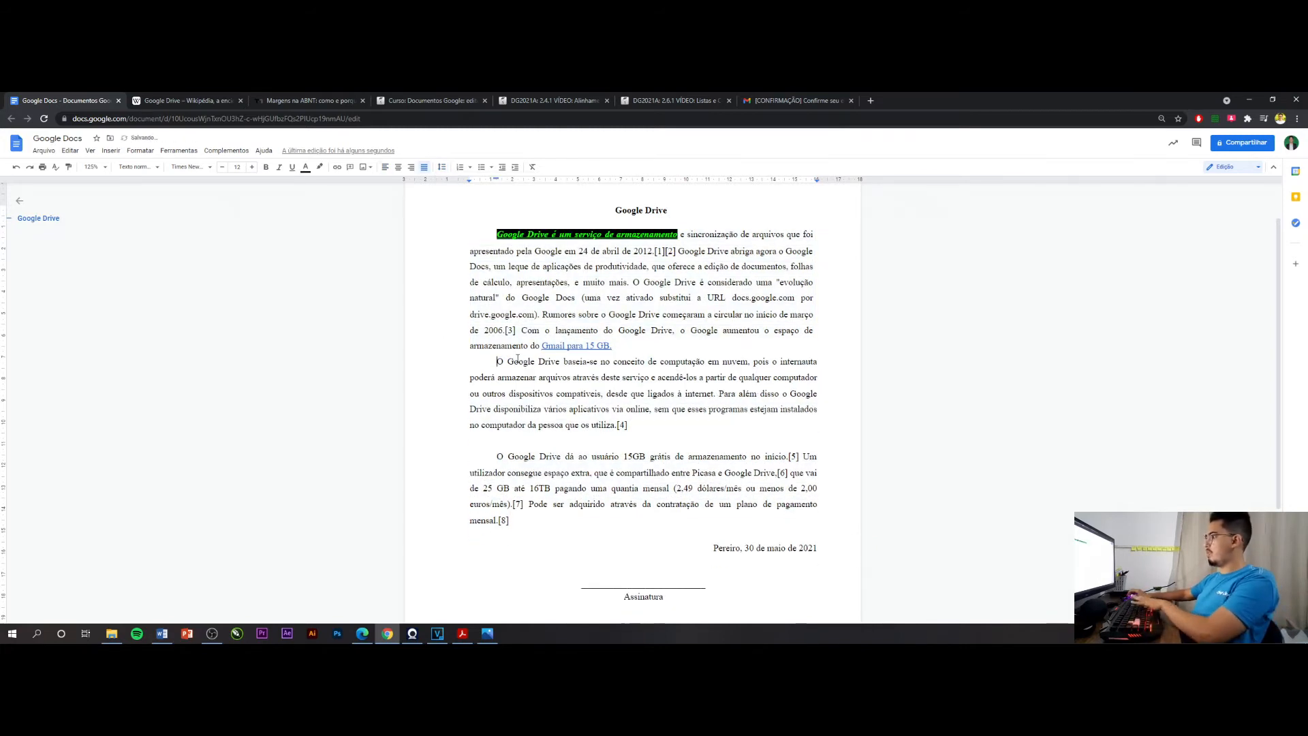
pyautogui.click(511, 443)
pyautogui.press('Delete')
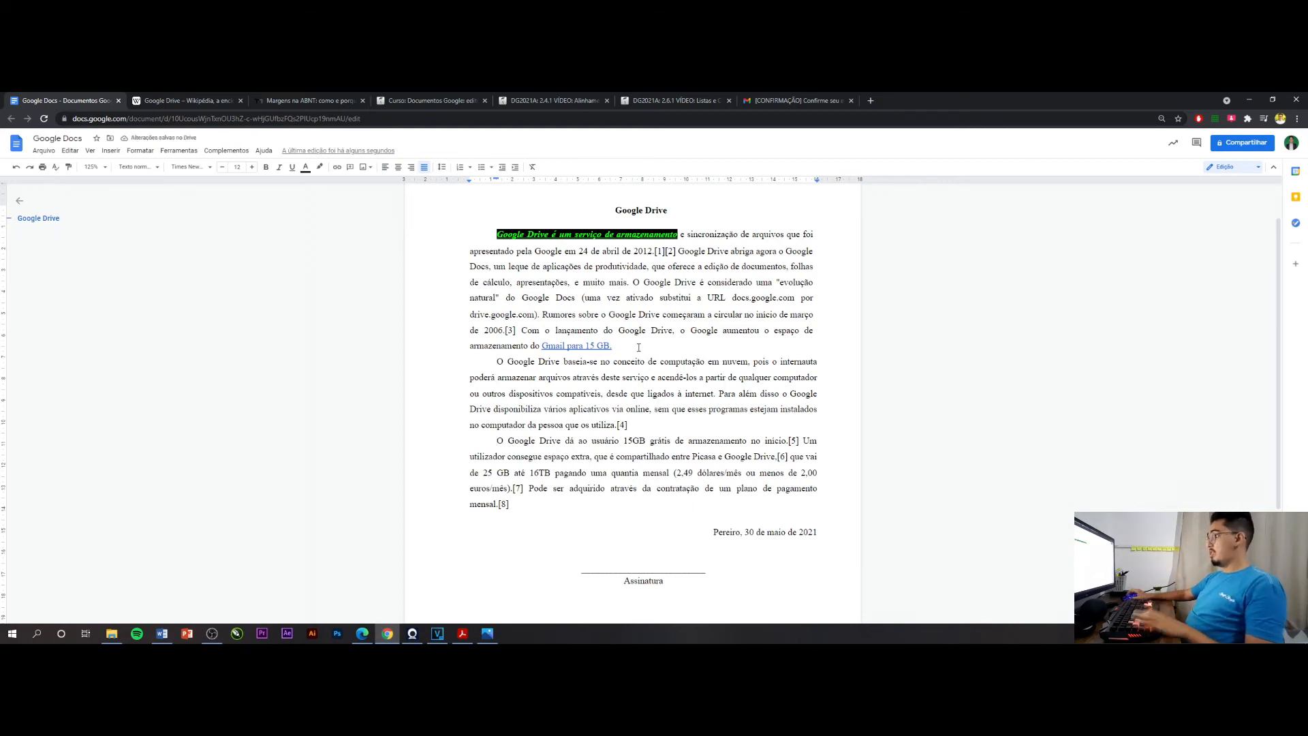
pyautogui.click(442, 168)
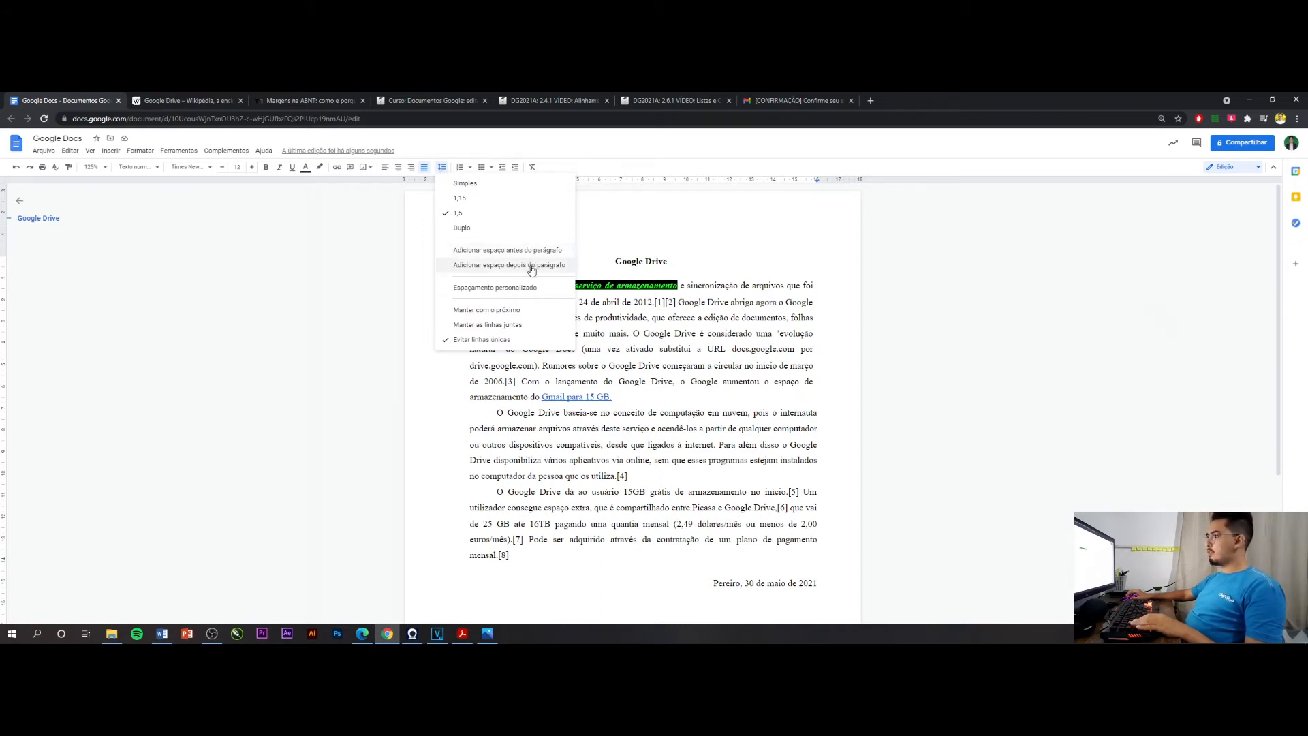
pyautogui.click(707, 430)
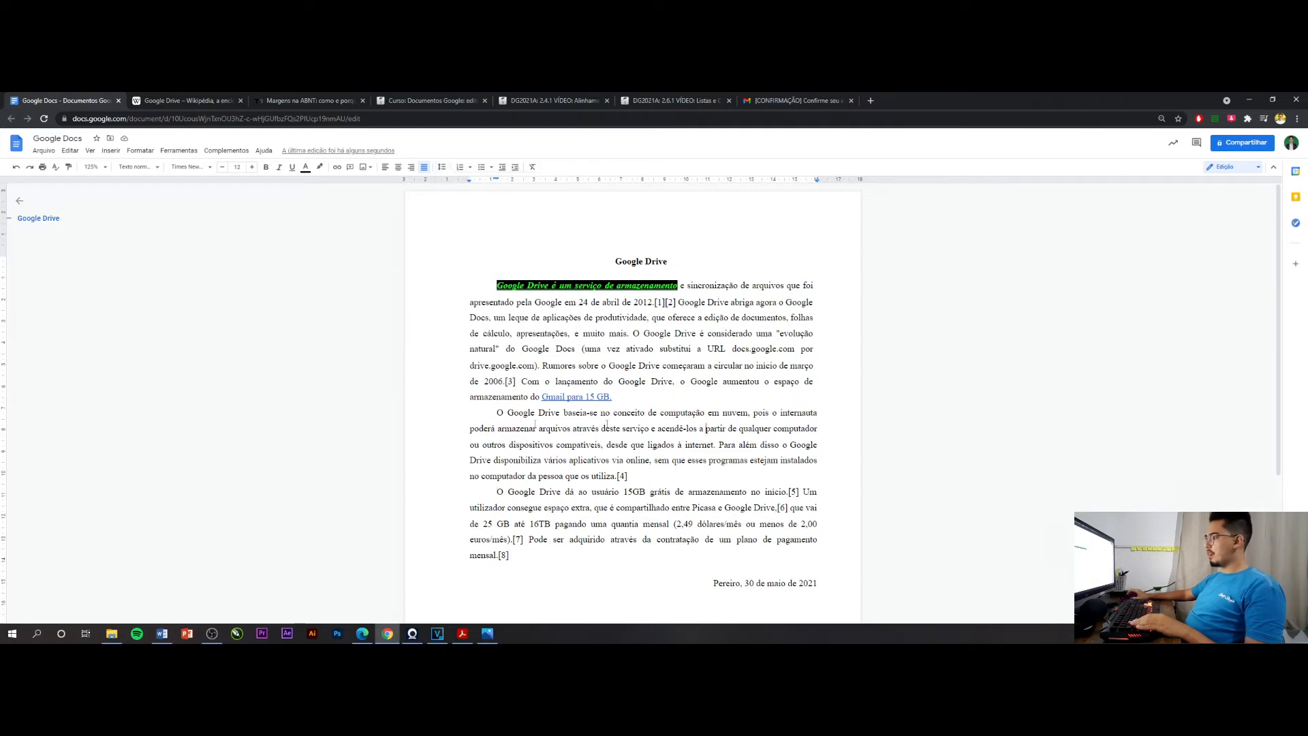
# Rejoin the second paragraph to the first, split it off again and start it flush with the margin without a first-line indent
pyautogui.click(495, 412)
pyautogui.press('BackSpace')
pyautogui.press('Return')
pyautogui.press('Return')
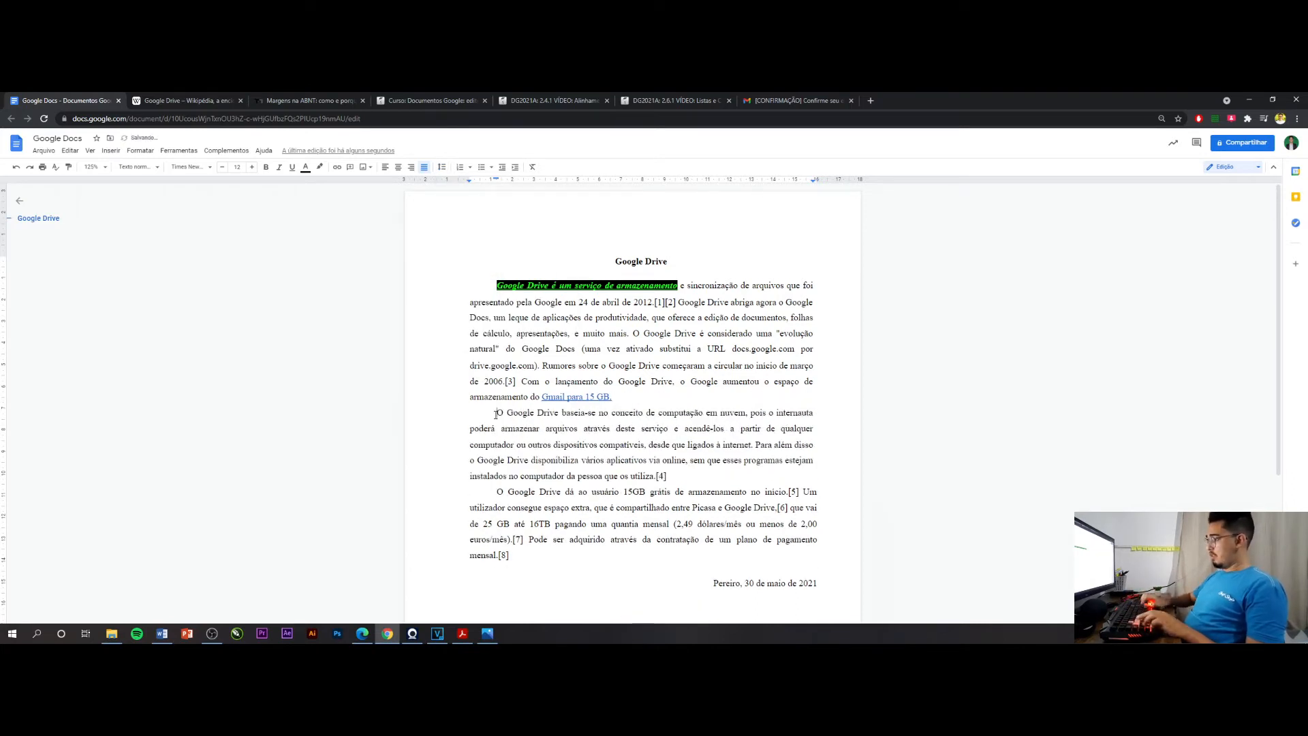
pyautogui.press('BackSpace')
pyautogui.press('BackSpace')
pyautogui.press('Return')
pyautogui.press('Return')
pyautogui.click(522, 410)
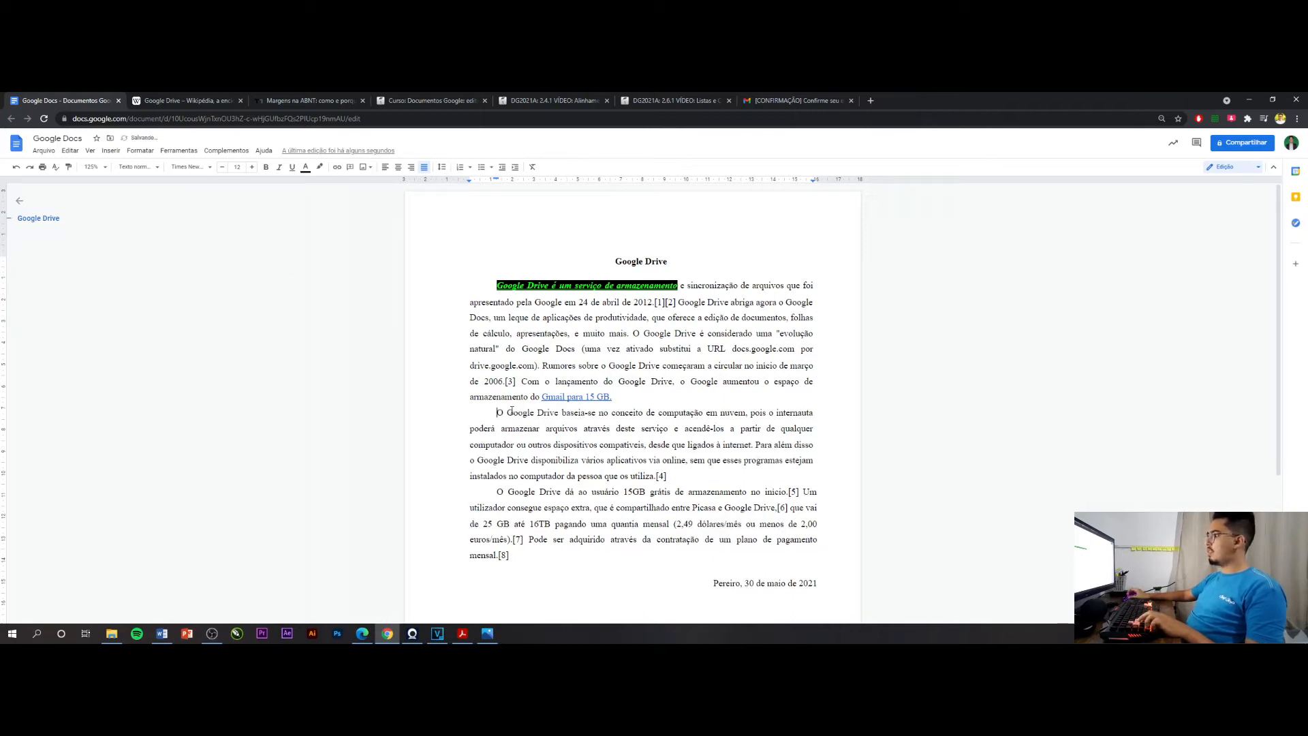
pyautogui.press('Delete')
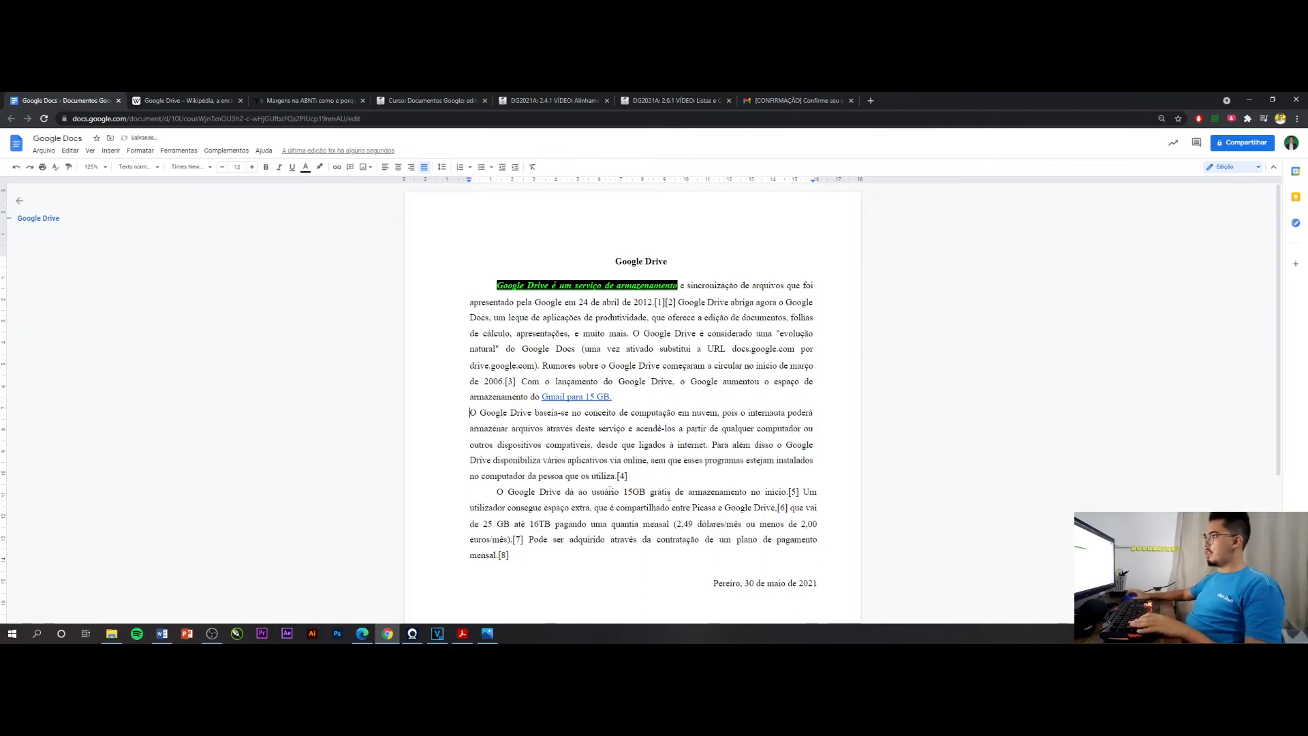
# Add space both after and before the second paragraph, starting "O Google Drive baseia-se"
pyautogui.click(442, 167)
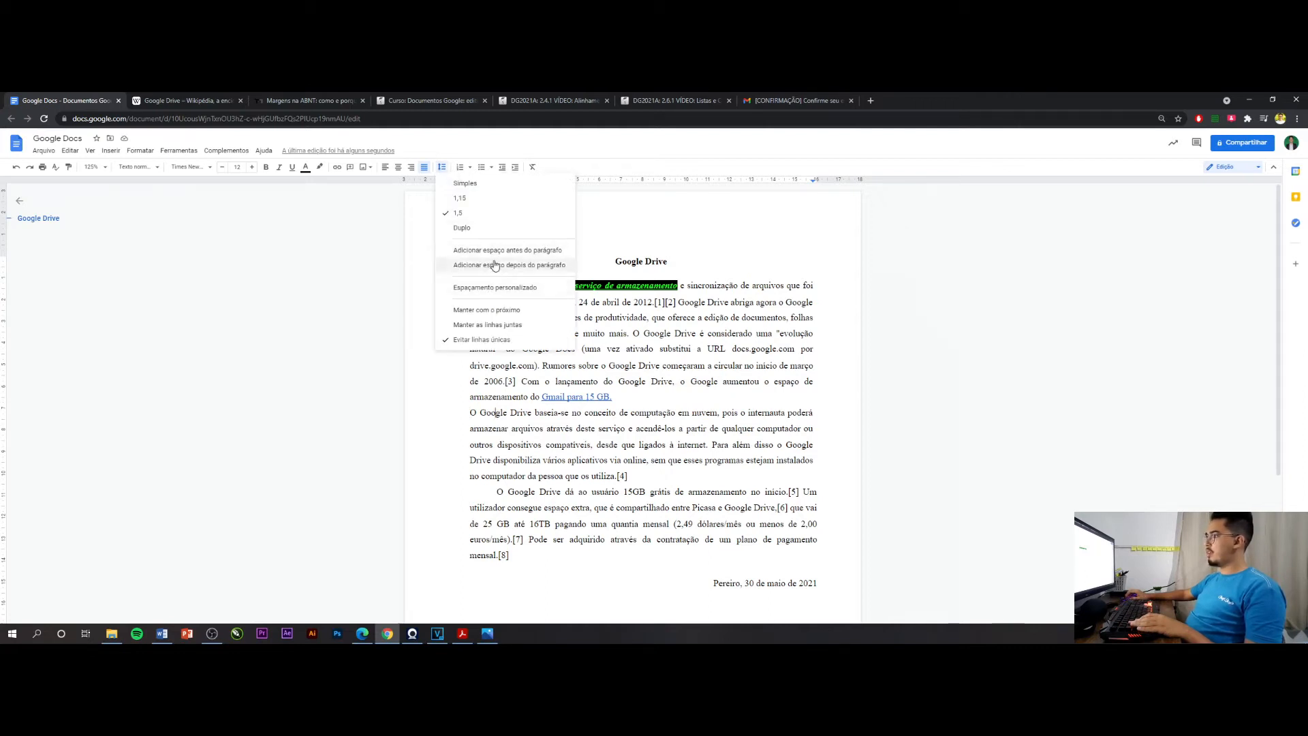
pyautogui.click(538, 264)
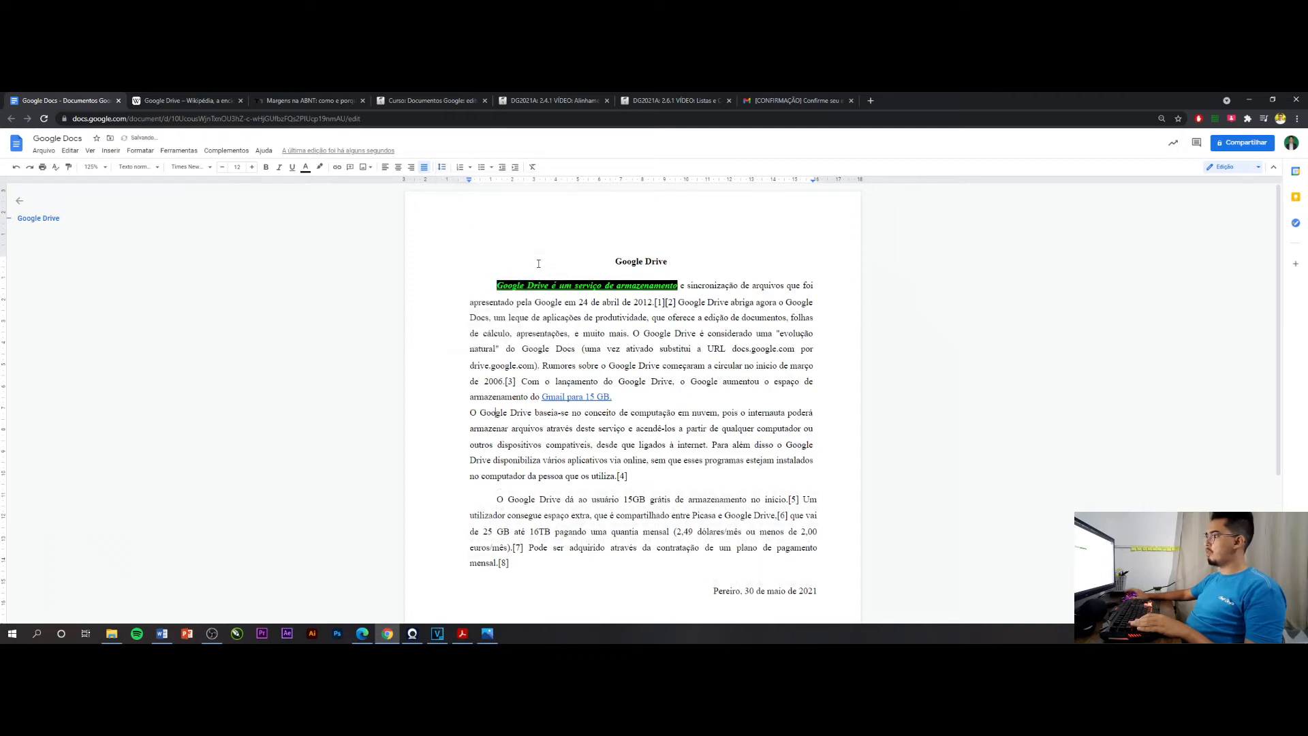
pyautogui.click(514, 488)
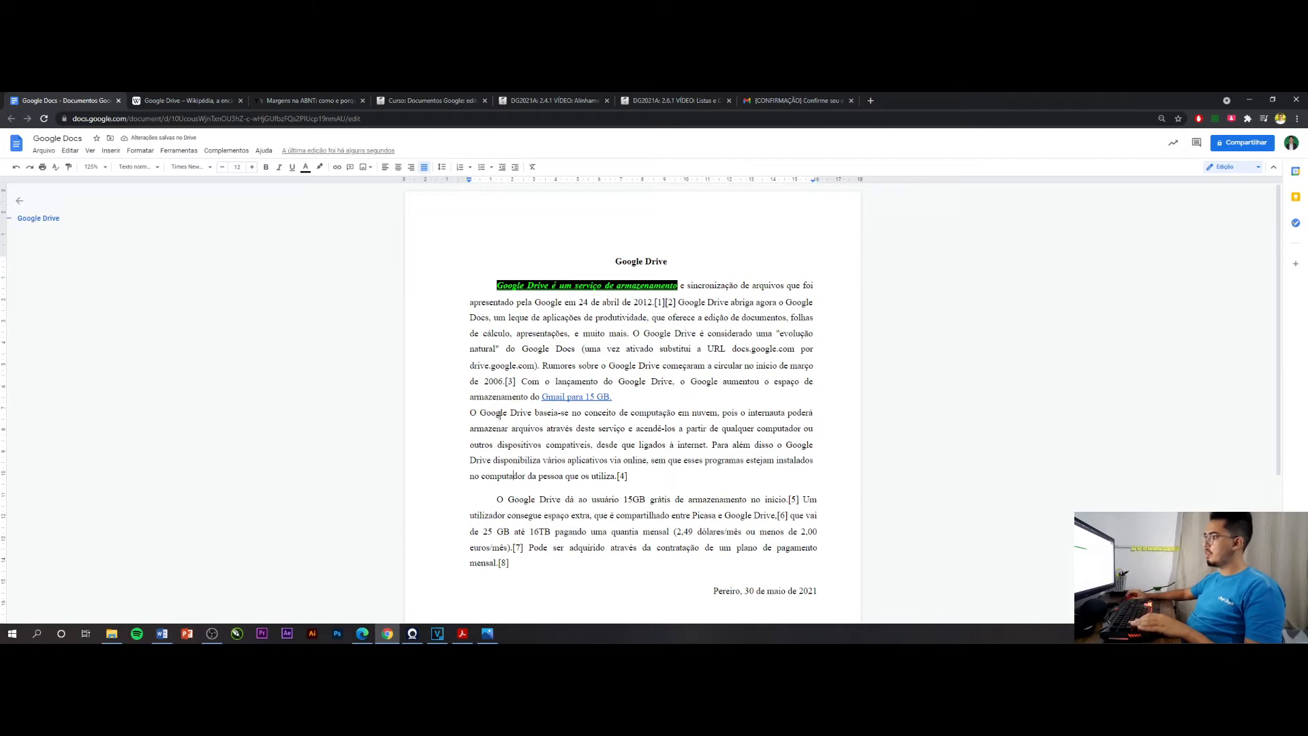
pyautogui.click(441, 167)
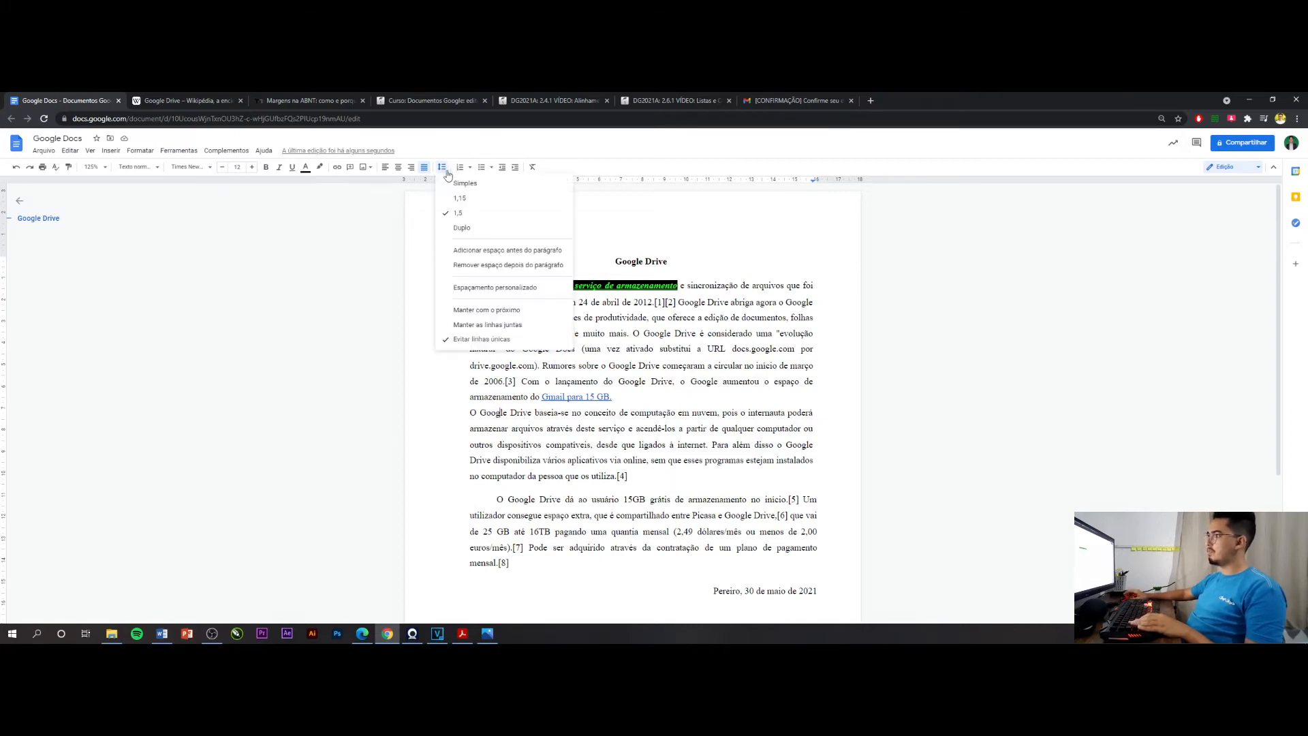
pyautogui.click(468, 252)
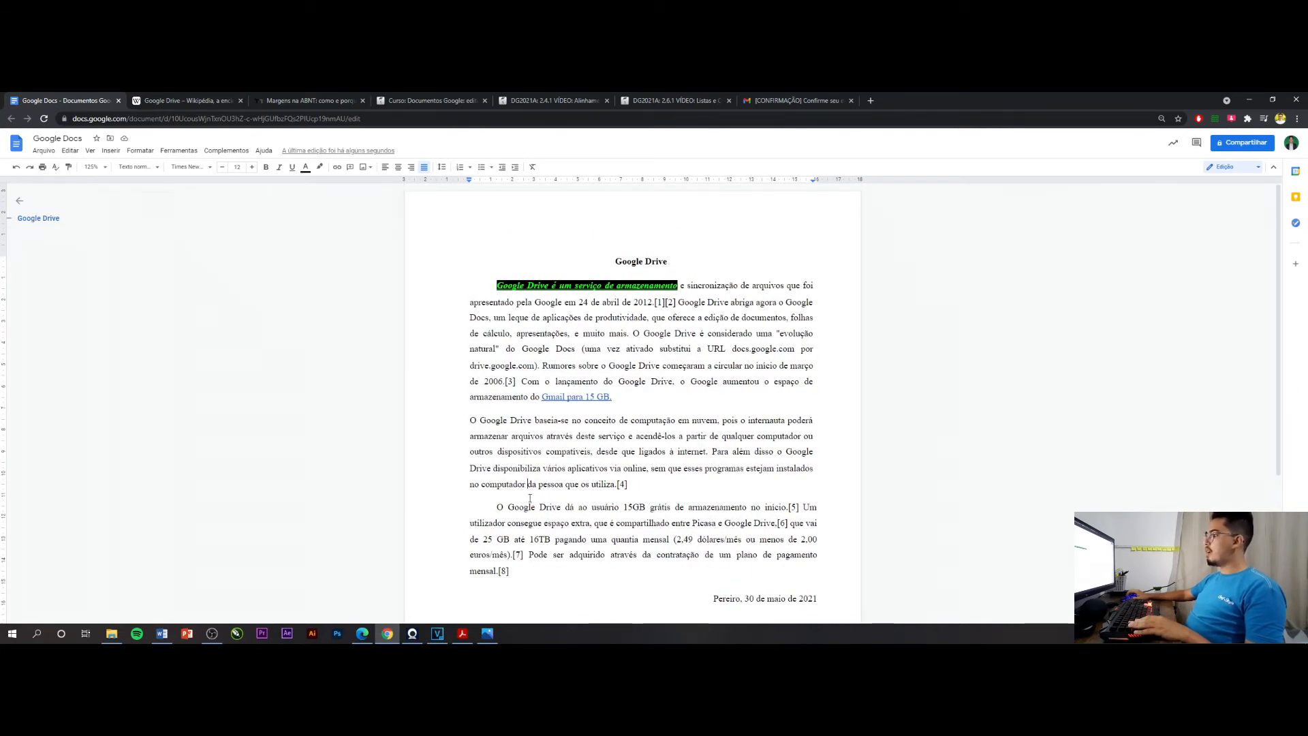
# Apply custom spacing (Espaçamento personalizado) to the second paragraph with line spacing 1.5 and 10 pts before and after
pyautogui.click(529, 487)
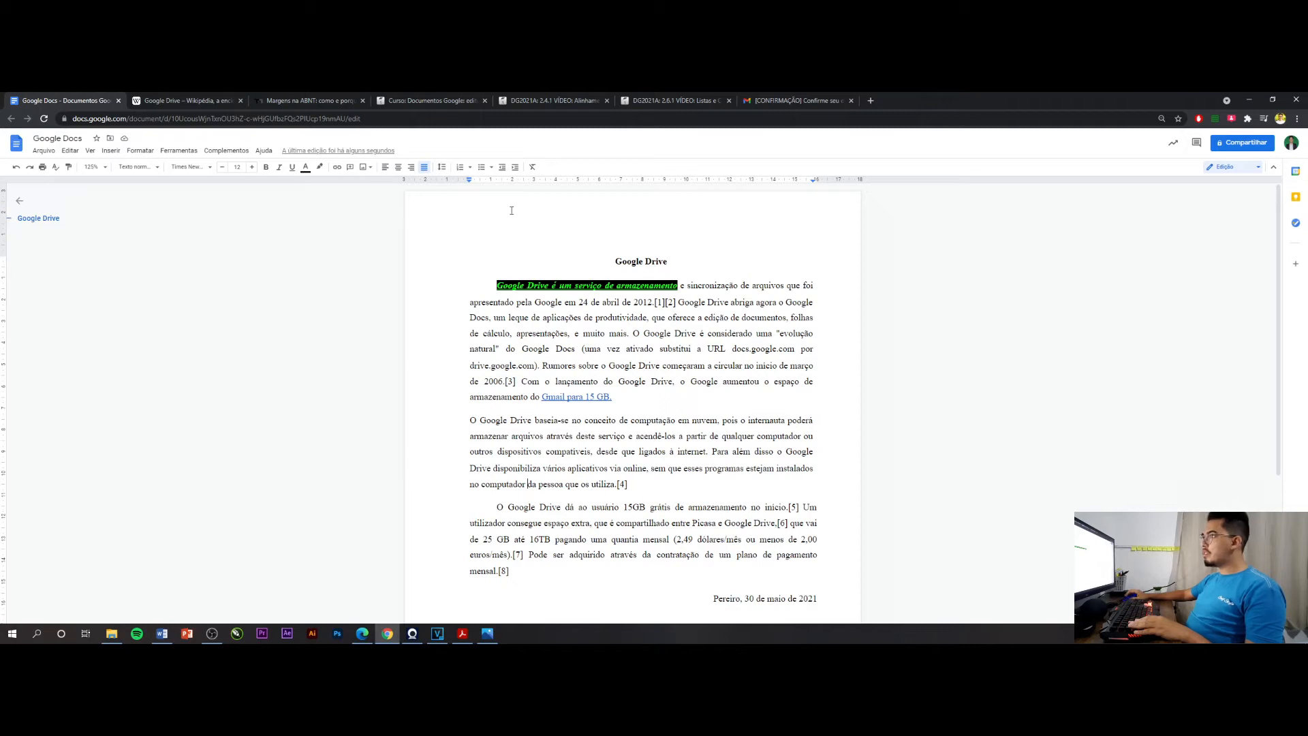
pyautogui.click(442, 168)
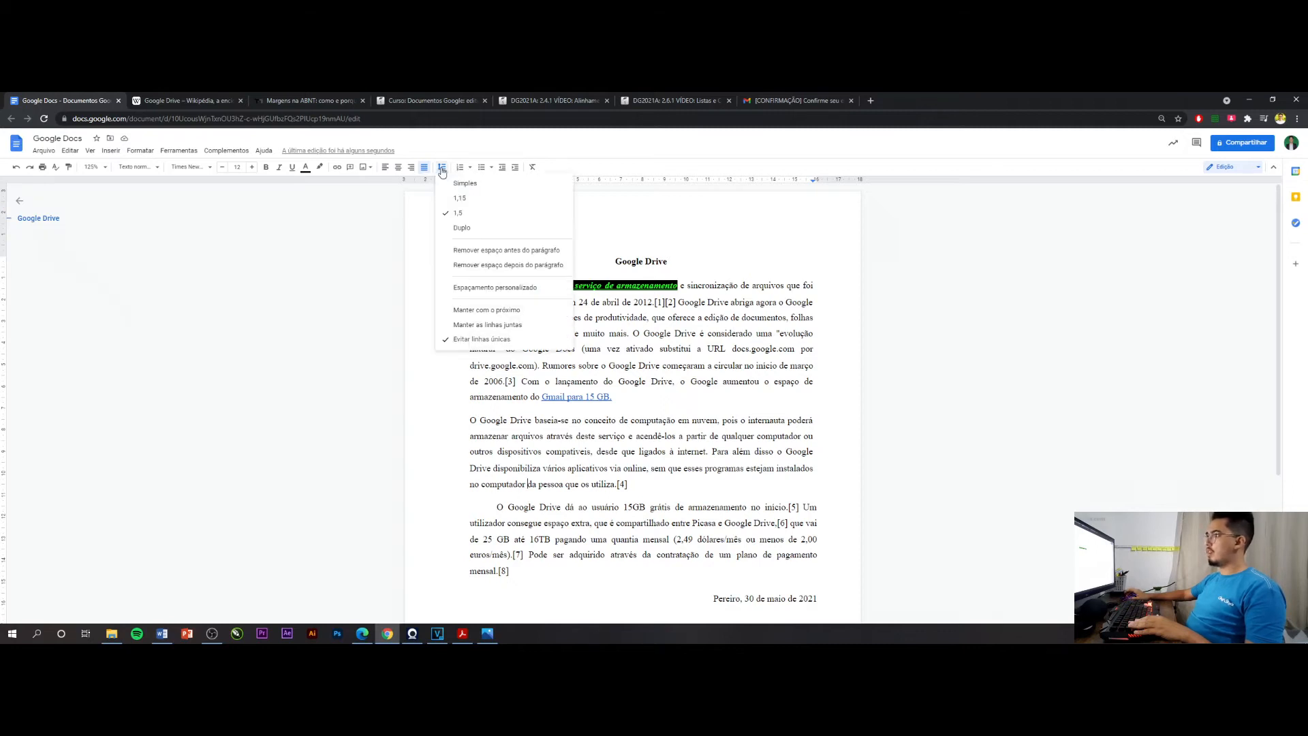
pyautogui.click(479, 289)
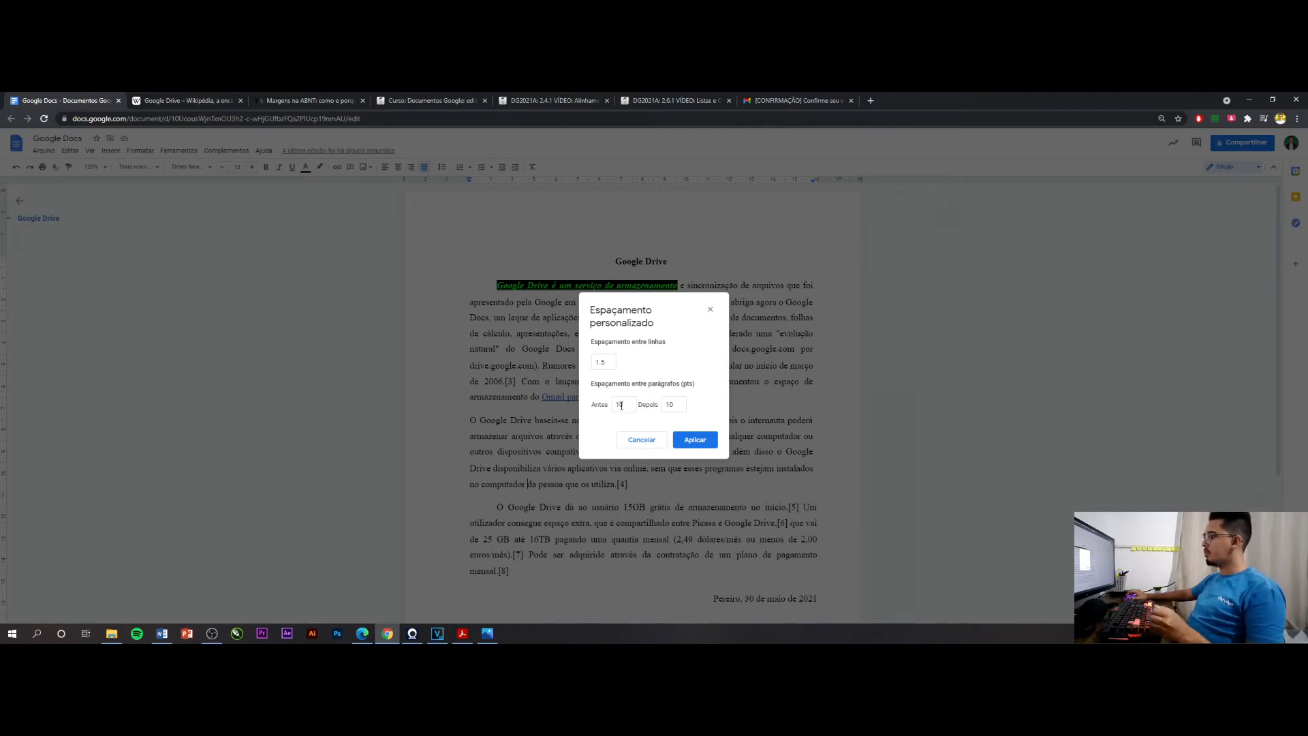
pyautogui.click(624, 403)
pyautogui.press('BackSpace')
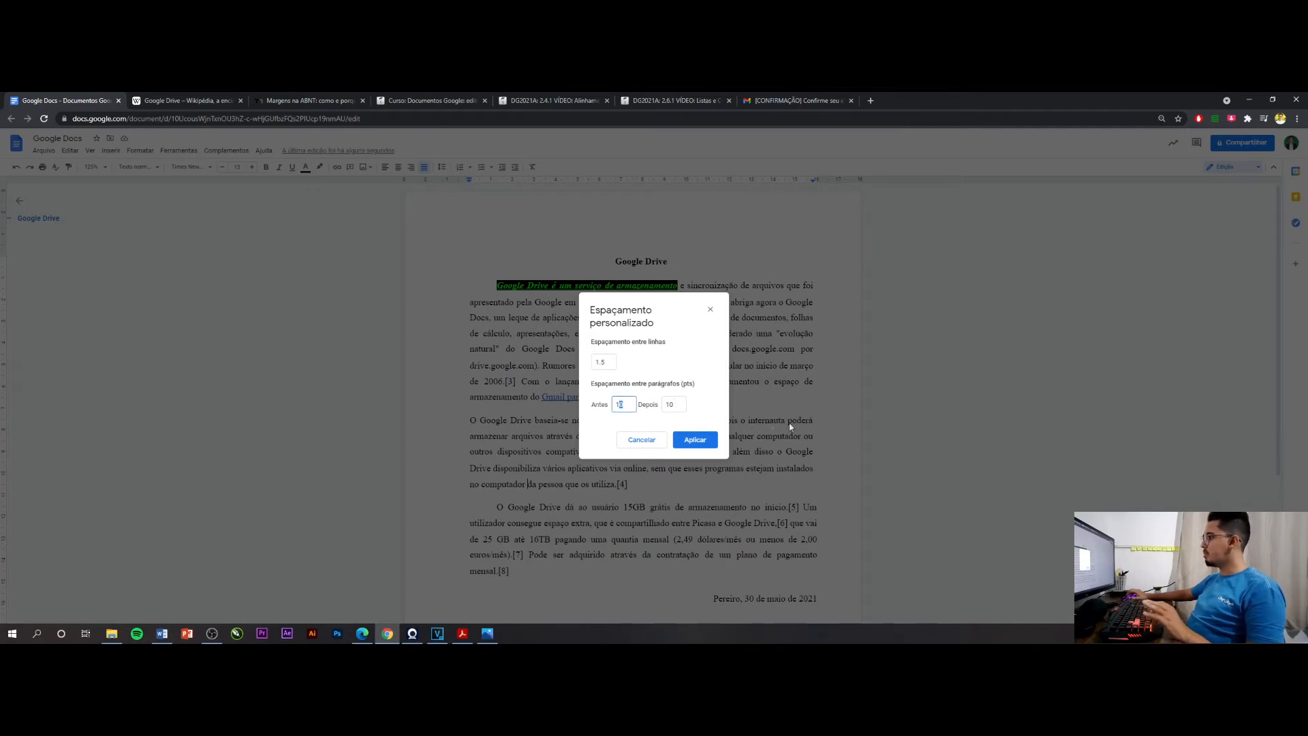
pyautogui.click(708, 440)
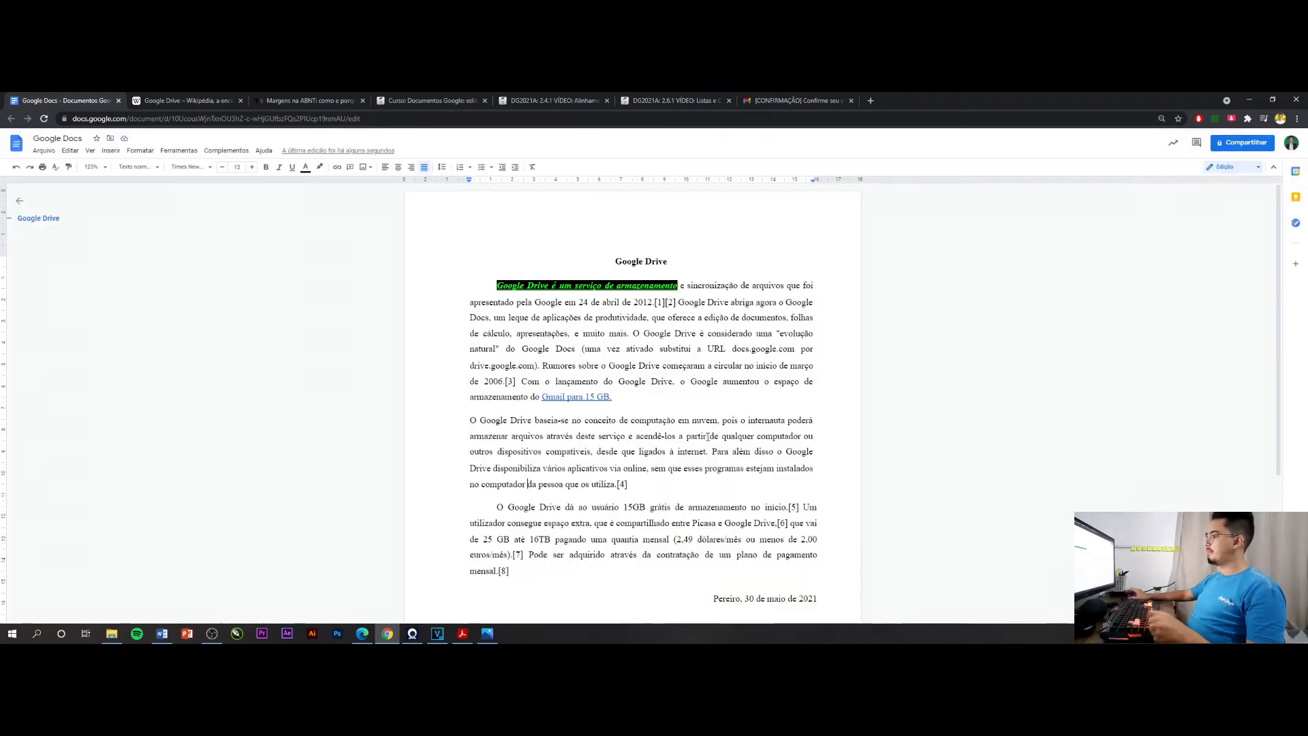
pyautogui.scroll(-2, 667, 390)
pyautogui.scroll(2, 621, 346)
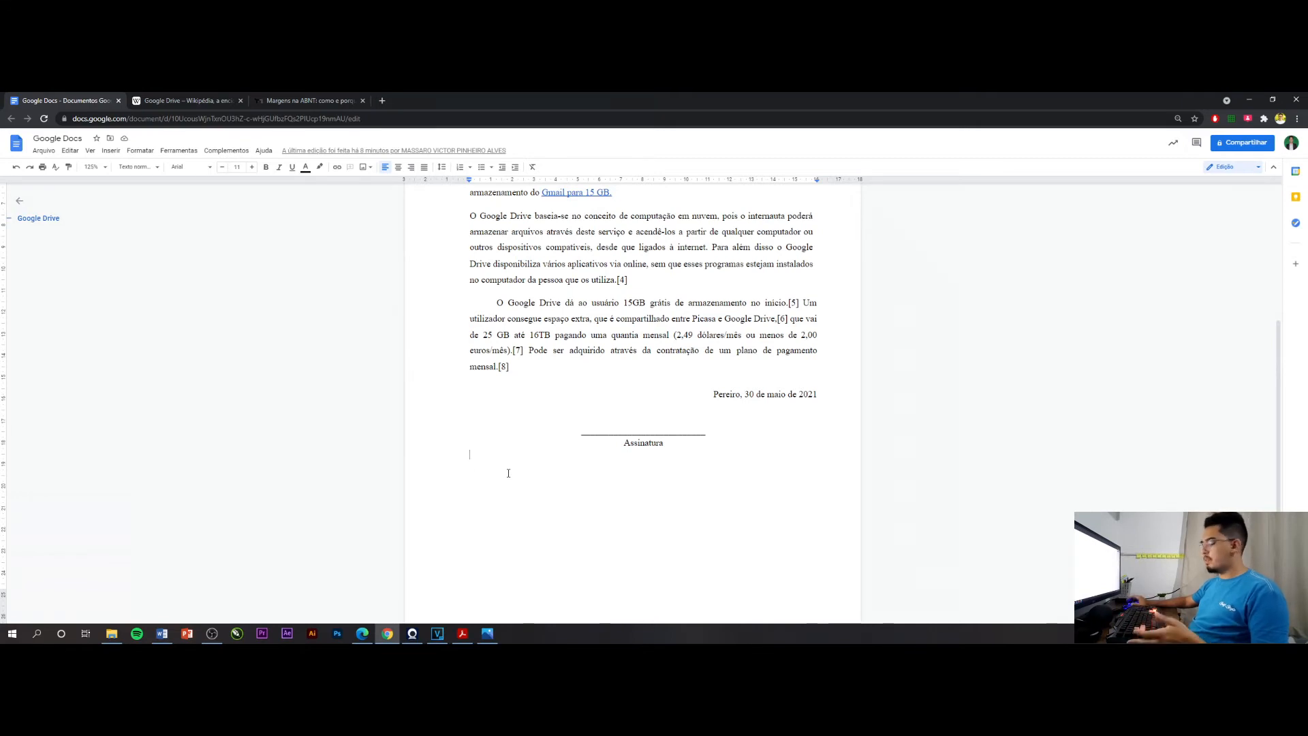
pyautogui.write('1)')
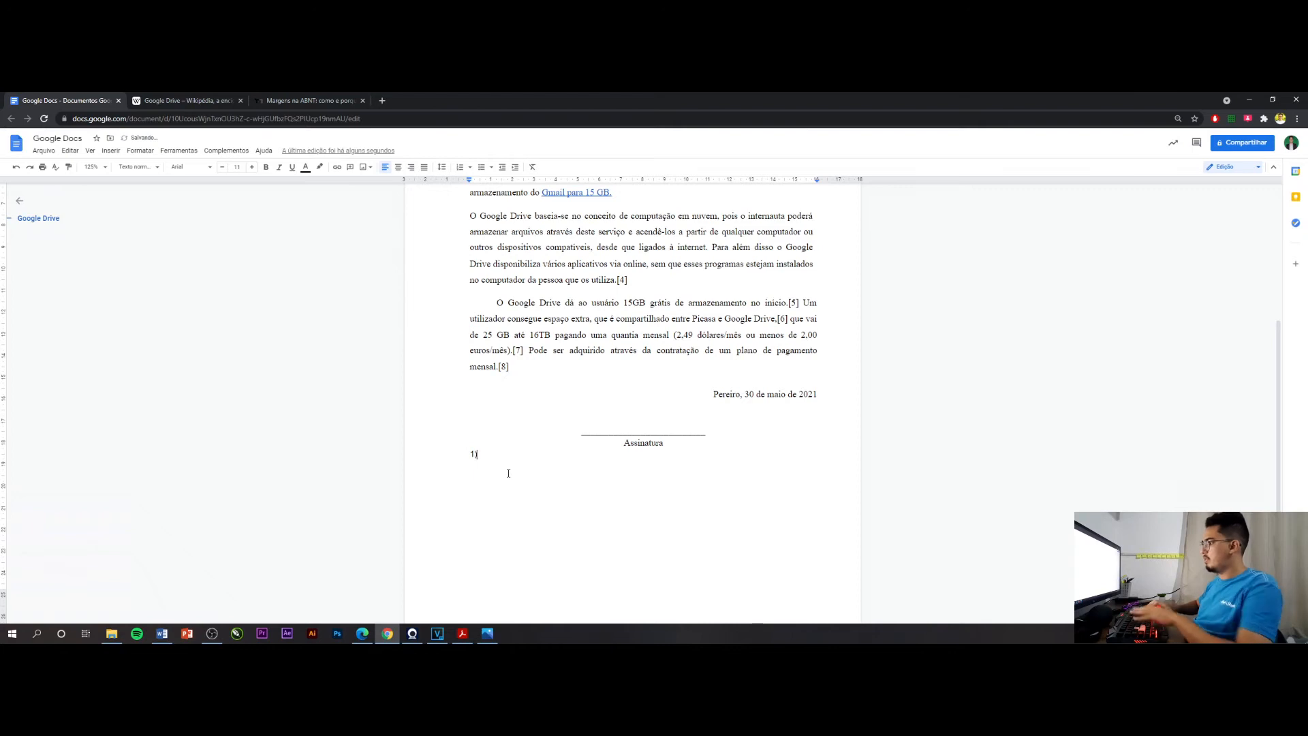
pyautogui.press('space')
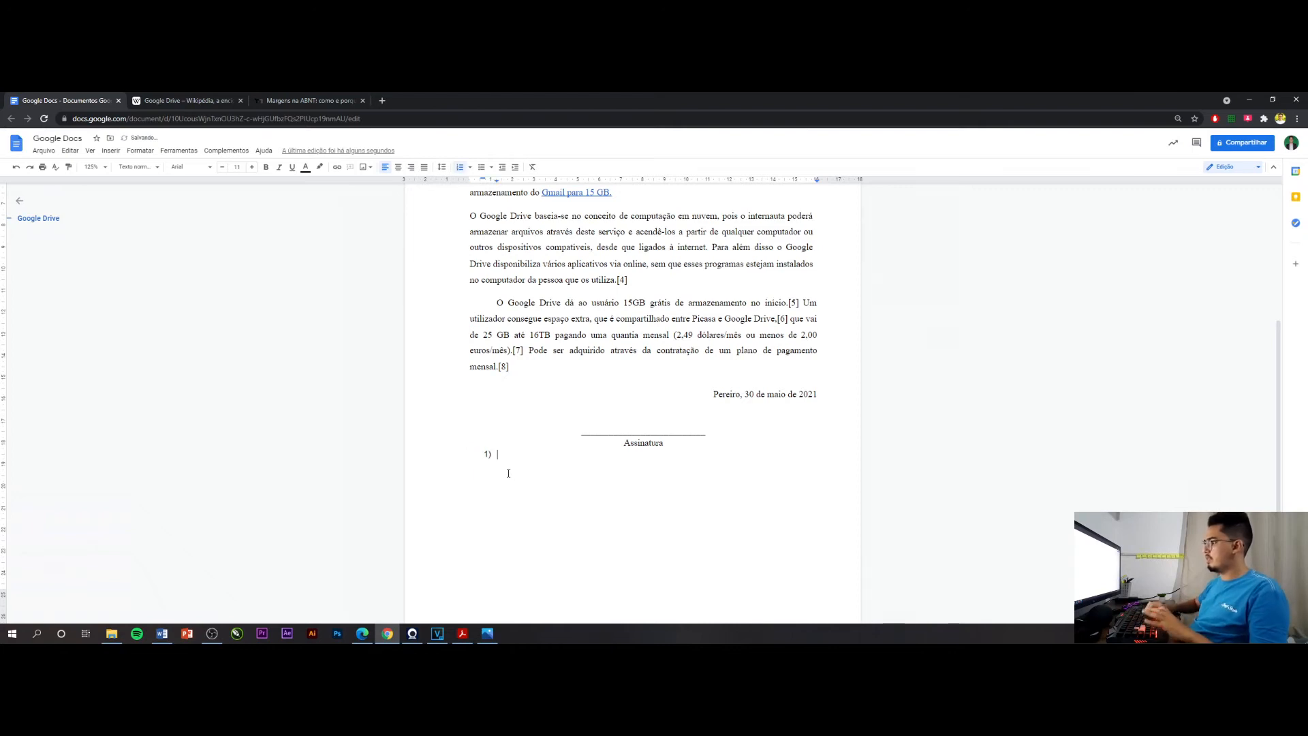
pyautogui.scroll(-1, 508, 473)
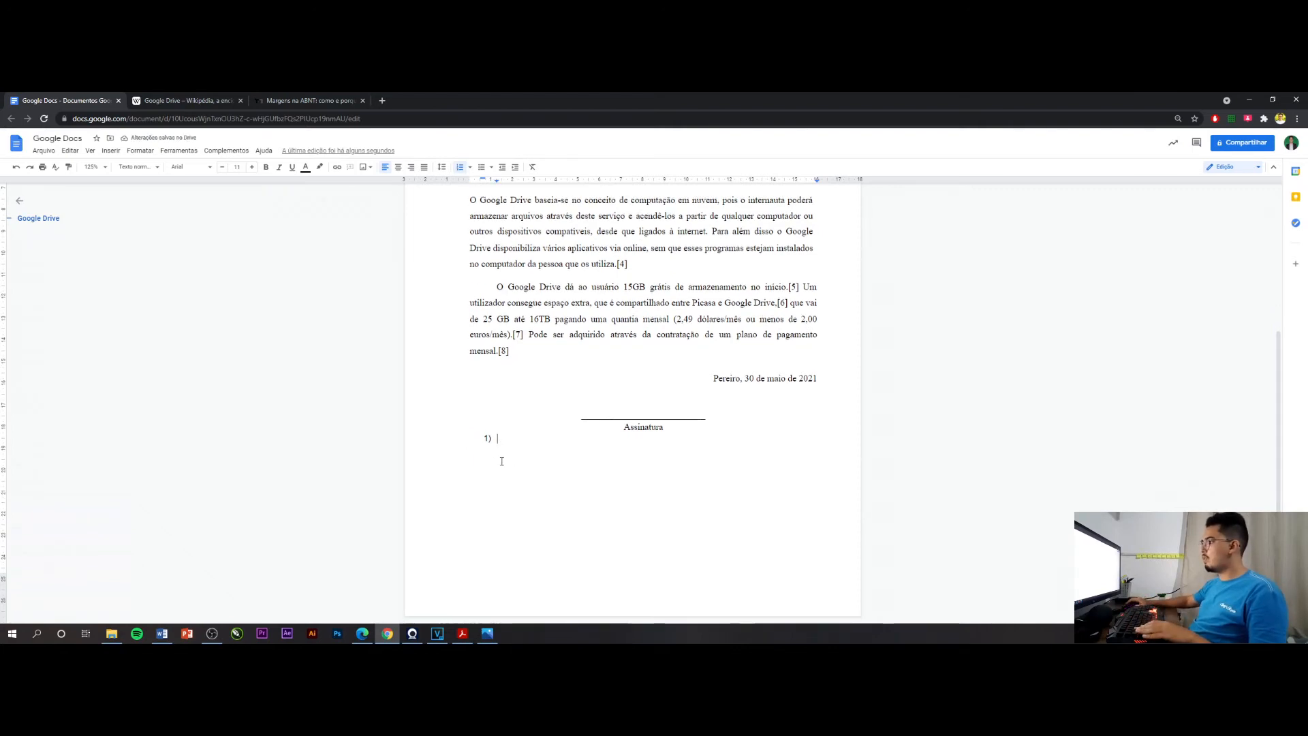
pyautogui.write('Li')
pyautogui.press('BackSpace')
pyautogui.press('BackSpace')
pyautogui.press('BackSpace')
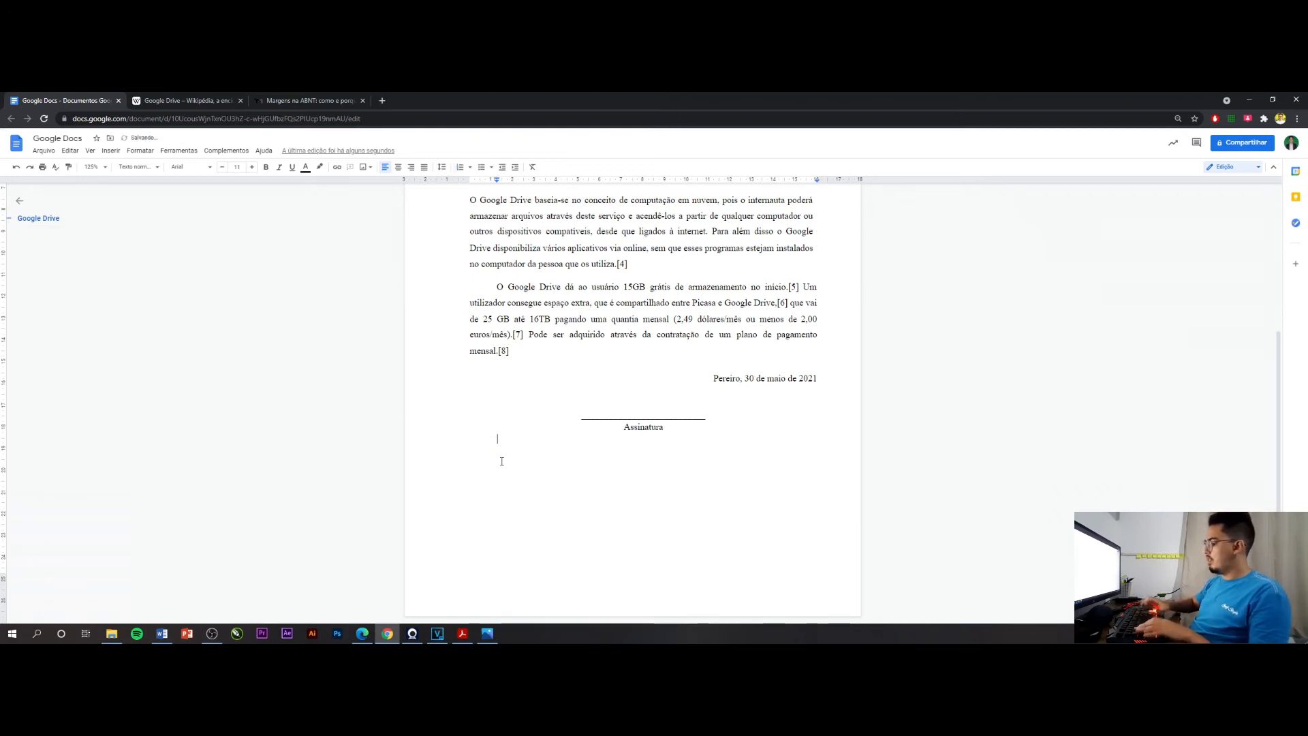
# Create a numbered list in 1) format below the signature with the items List1, Lista 2 and Lista 3, and end it
pyautogui.write('1) ')
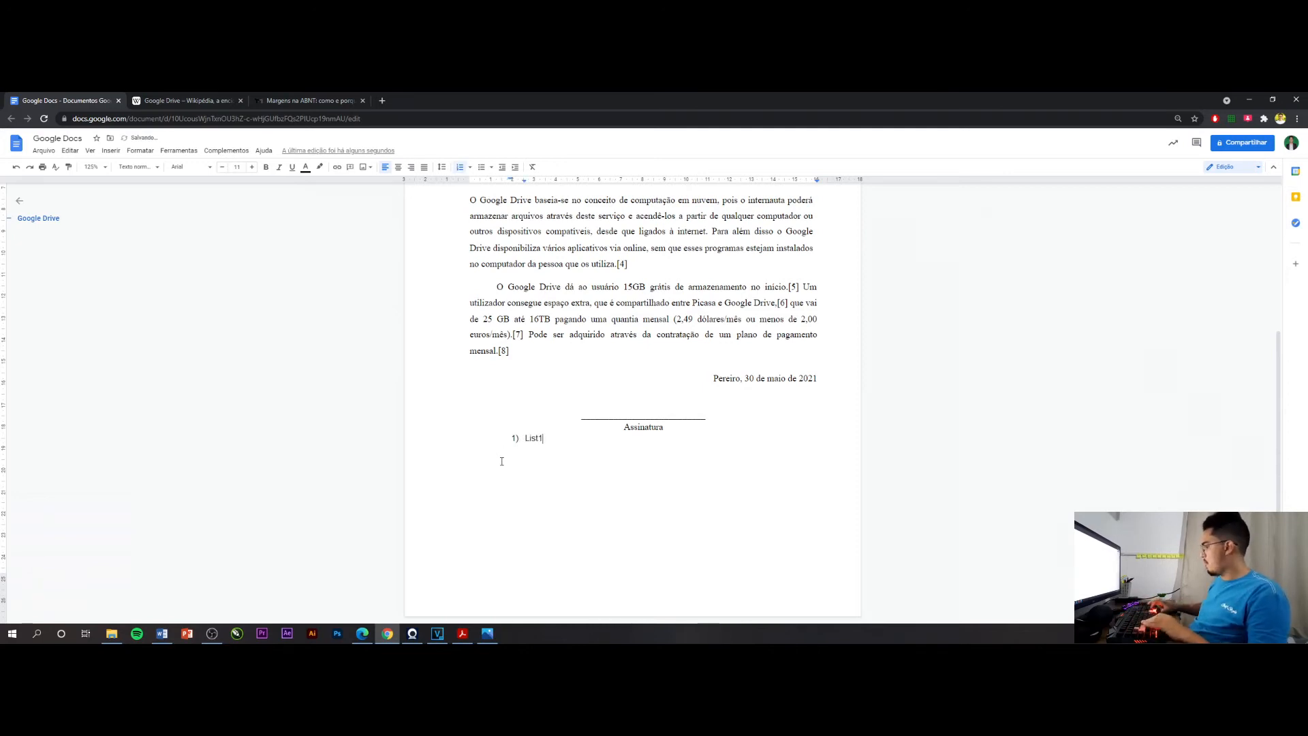
pyautogui.write('List1')
pyautogui.press('Return')
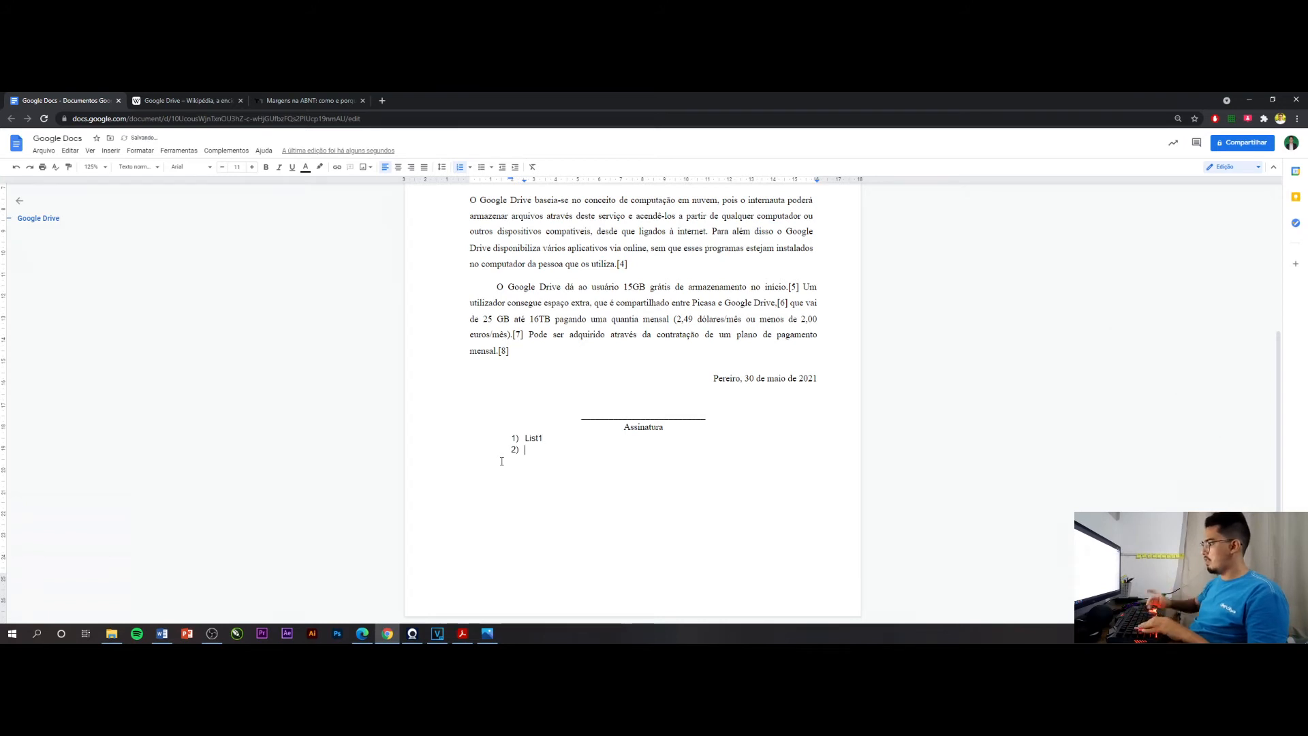
pyautogui.write('list')
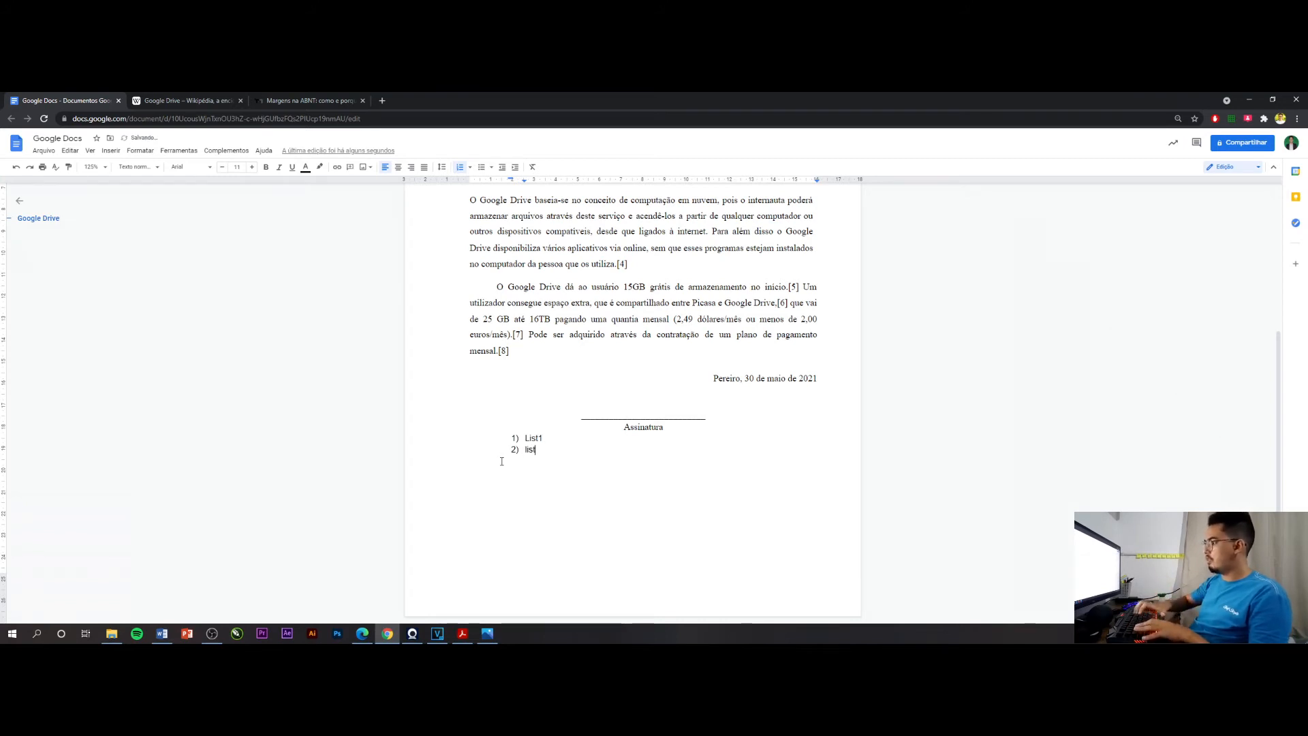
pyautogui.press('BackSpace')
pyautogui.press('BackSpace')
pyautogui.press('BackSpace')
pyautogui.press('BackSpace')
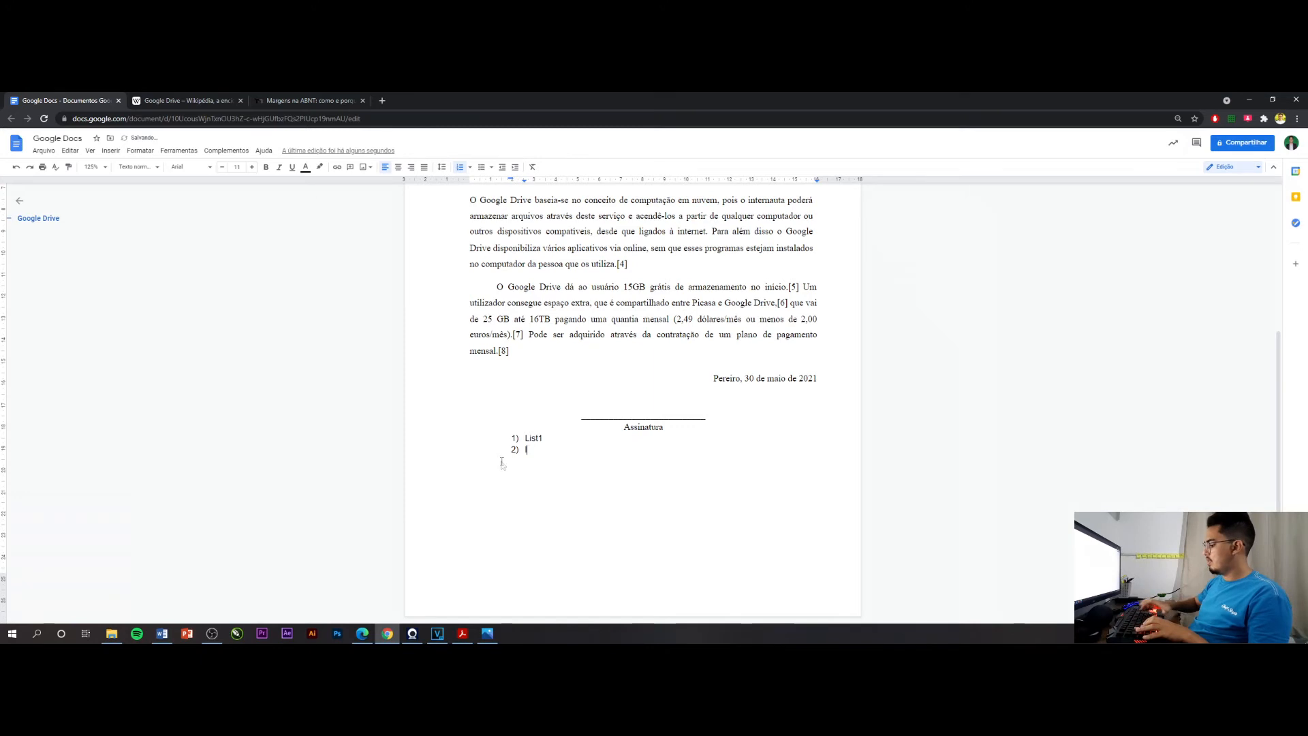
pyautogui.write('Lista 2 ')
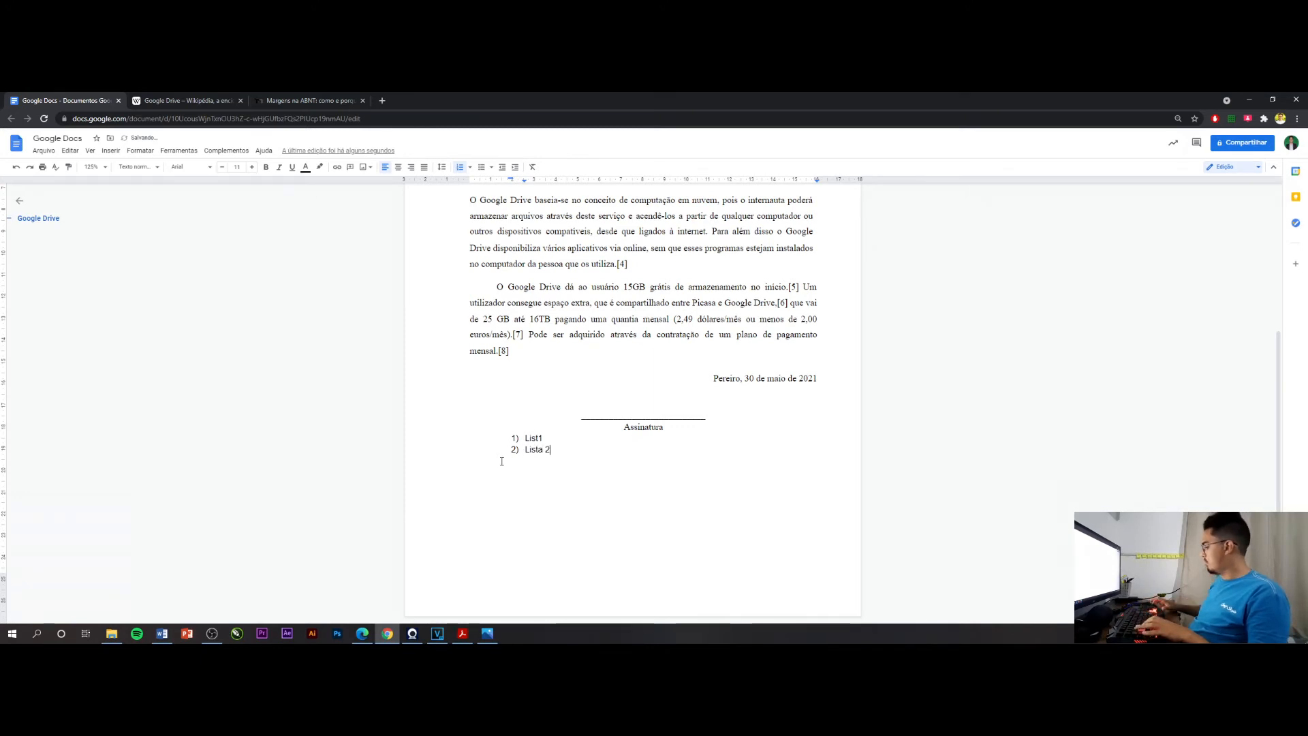
pyautogui.write('Lista 3')
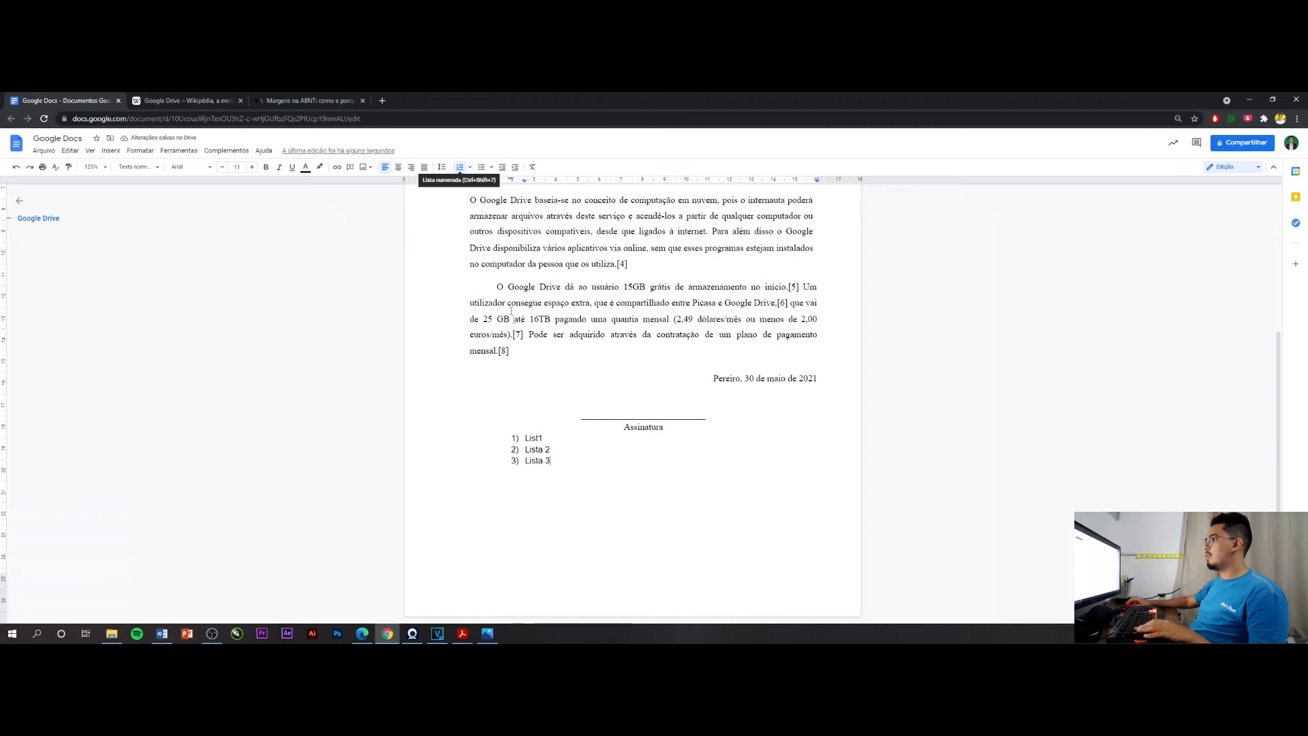
pyautogui.press('Return')
pyautogui.press('Return')
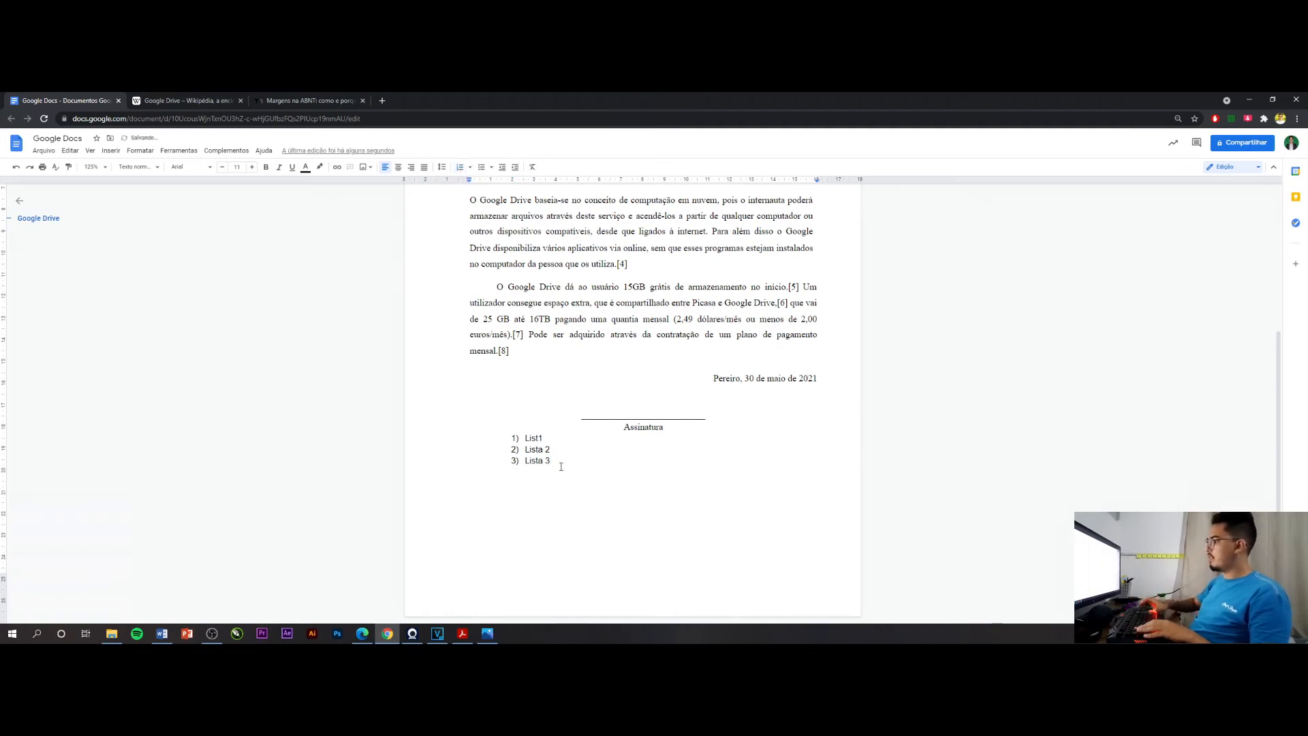
# Start a bulleted list with an asterisk below the numbered list, enter the single item Lista, and end the list
pyautogui.write('*')
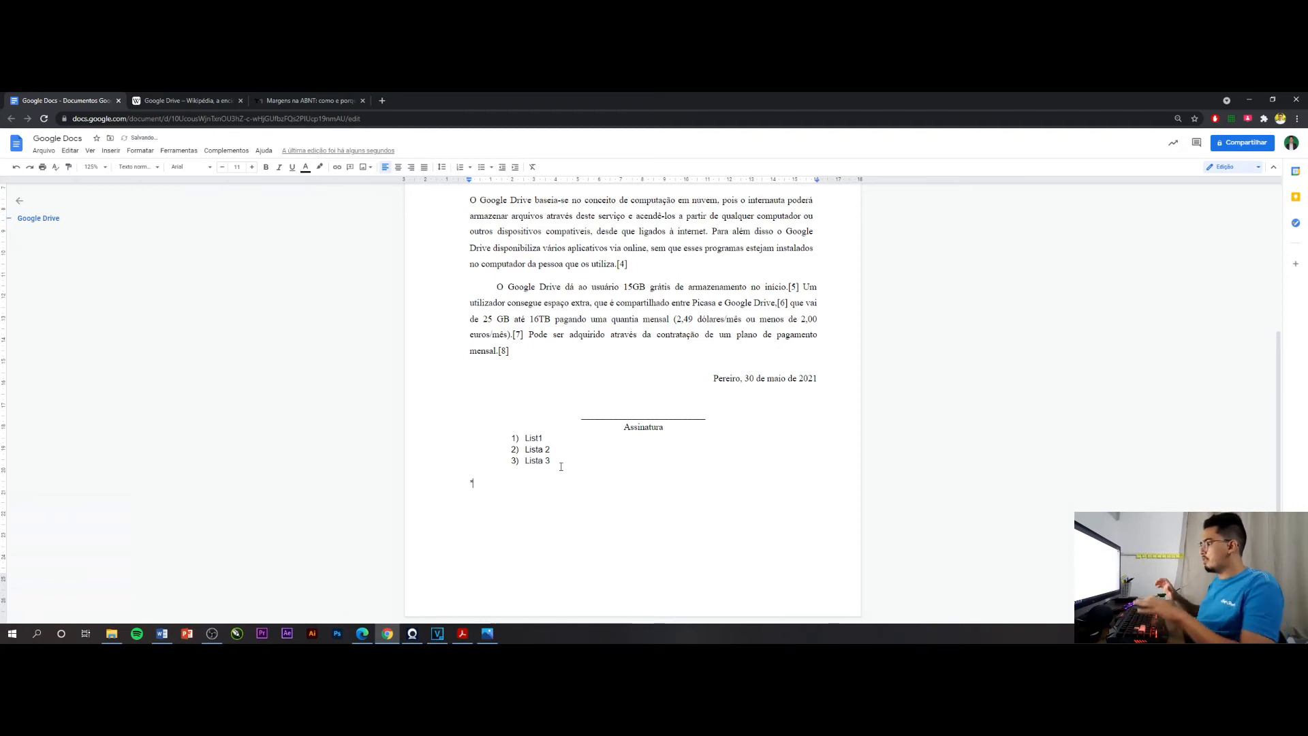
pyautogui.write(' Lis')
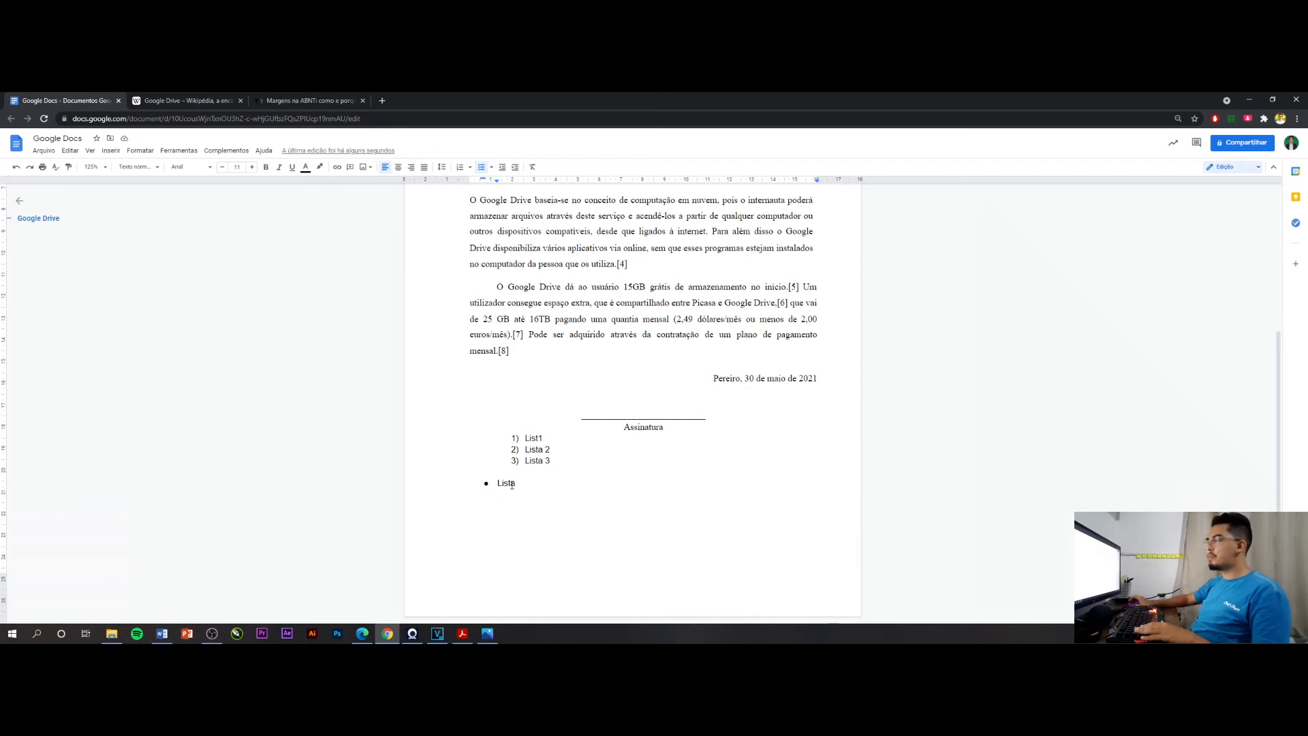
pyautogui.press('Return')
pyautogui.press('Return')
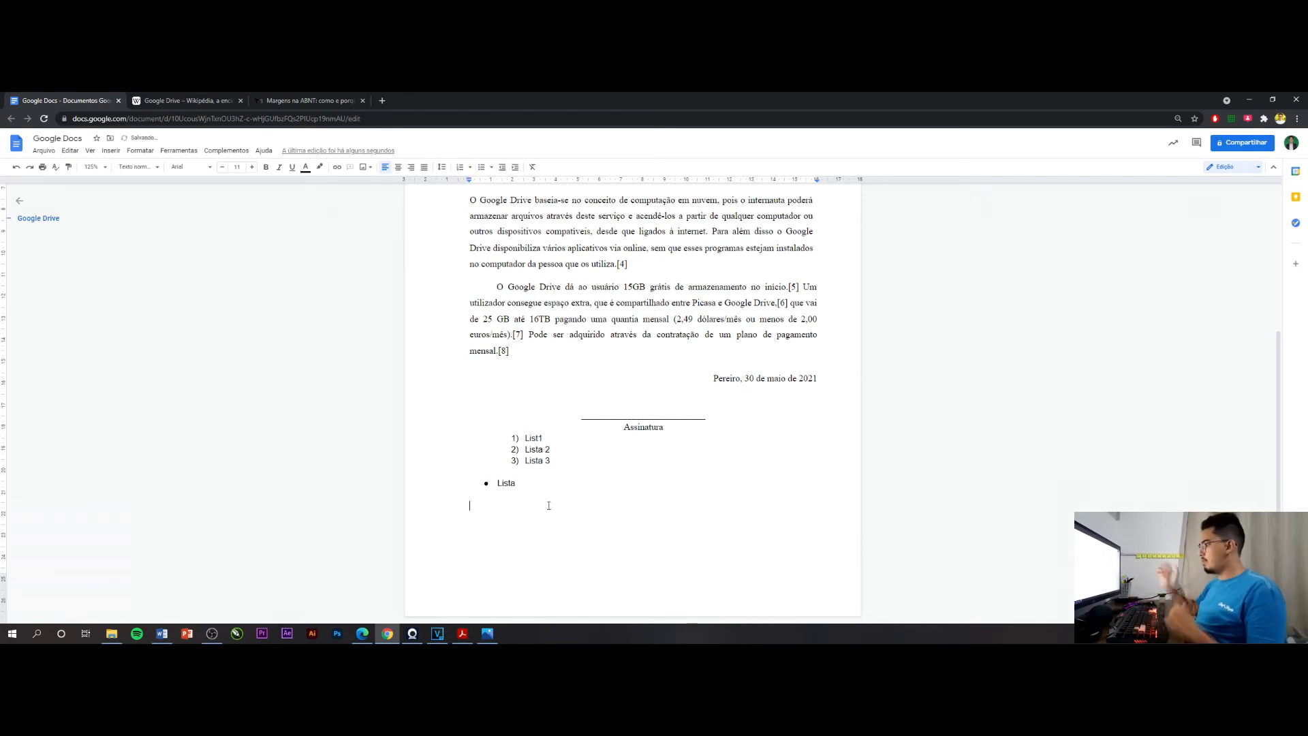
pyautogui.write('L')
pyautogui.press('BackSpace')
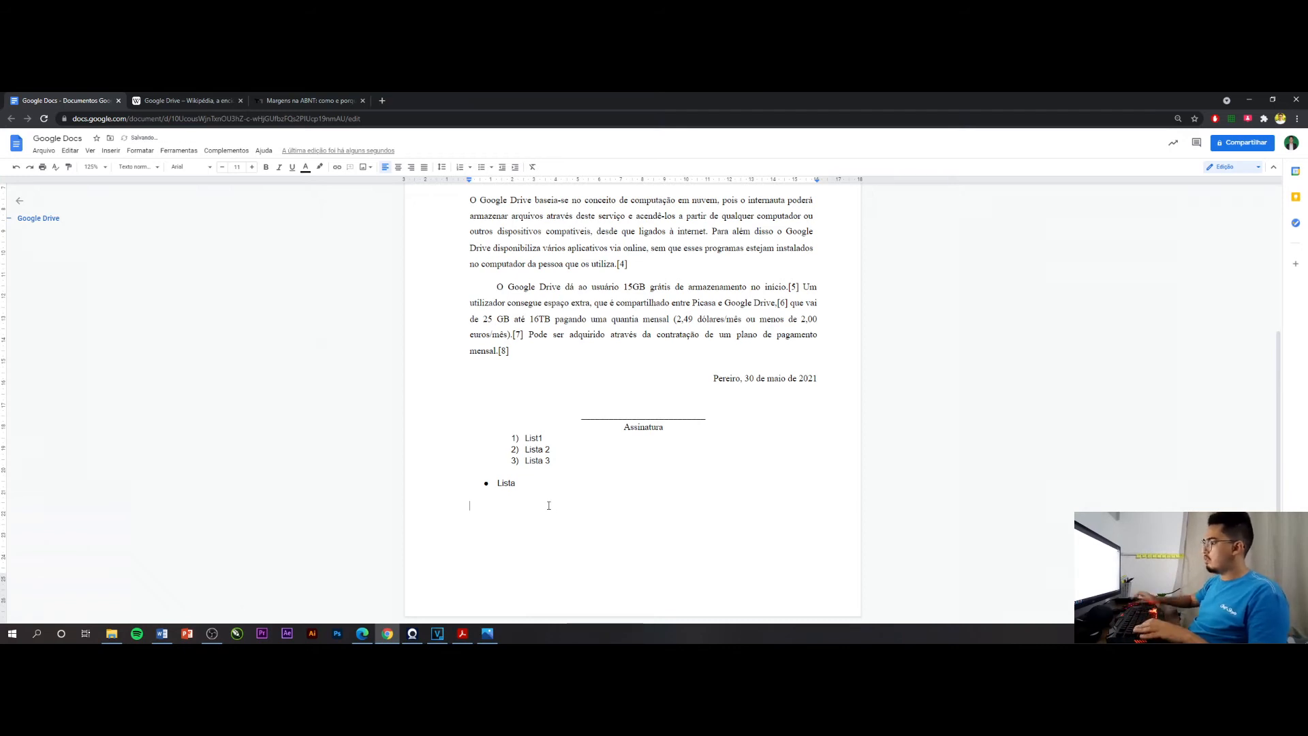
# Insert a second numbered list in the 1., a., i. style below the bullet with the items Lista 1, Lista 2, Lista 3 and Lista 4
pyautogui.click(492, 169)
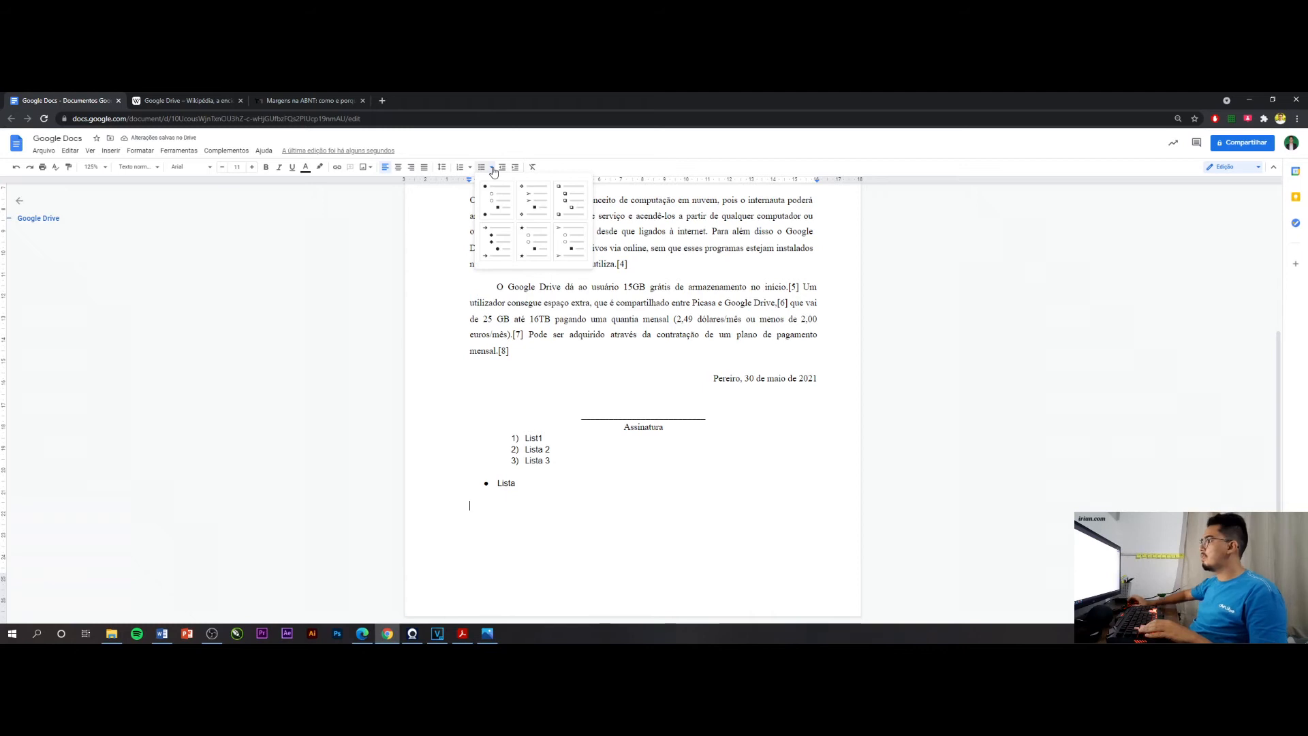
pyautogui.click(488, 152)
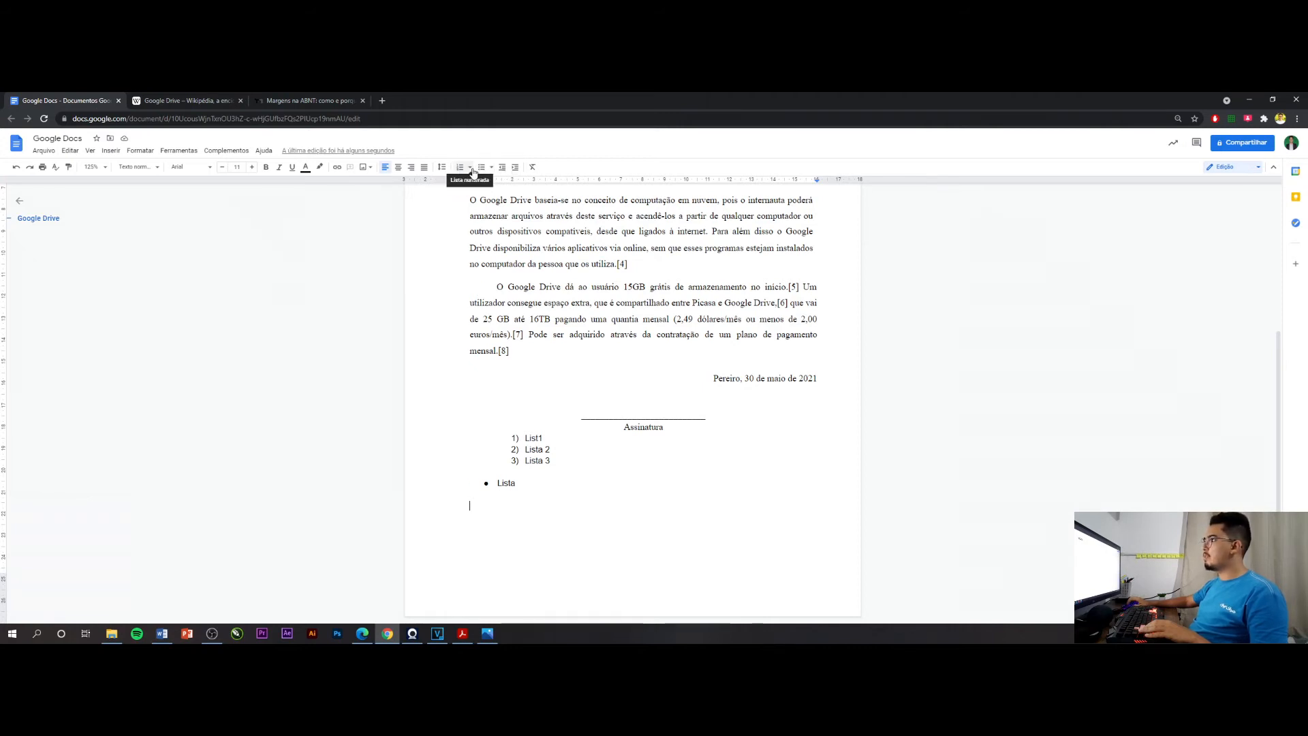
pyautogui.click(471, 168)
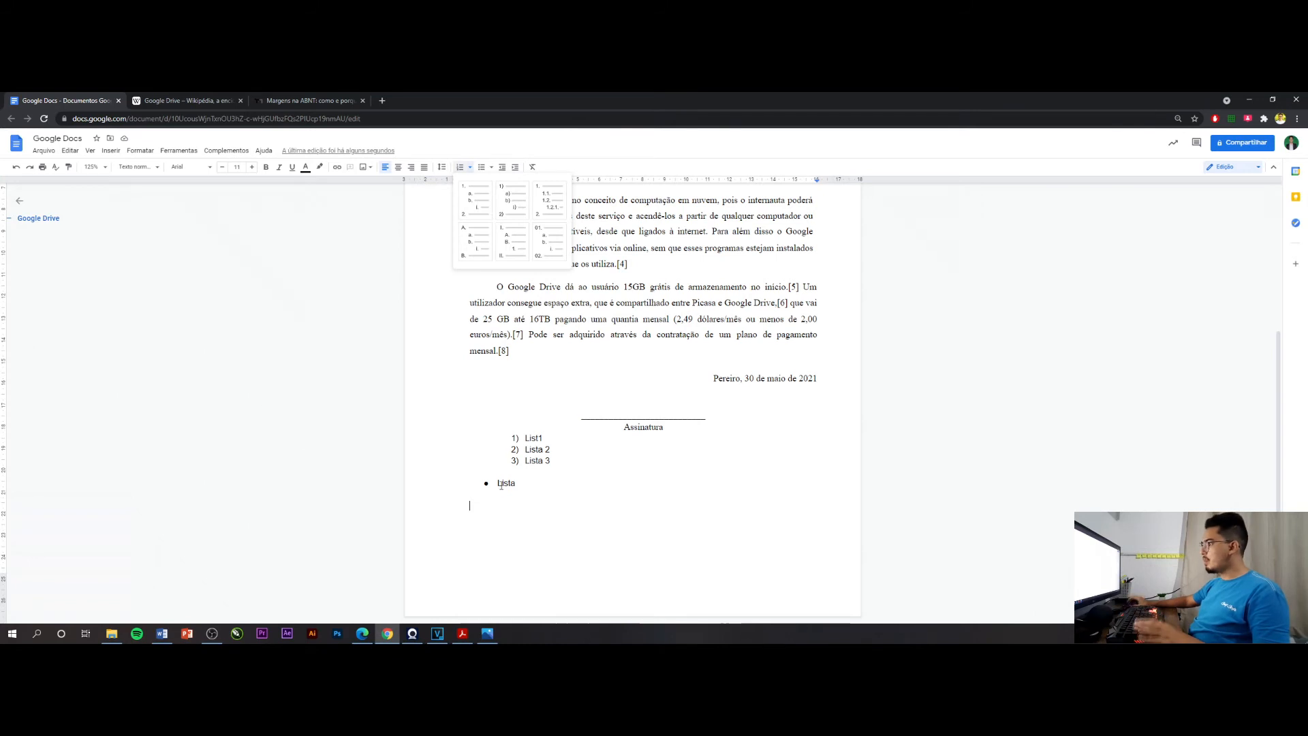
pyautogui.click(475, 208)
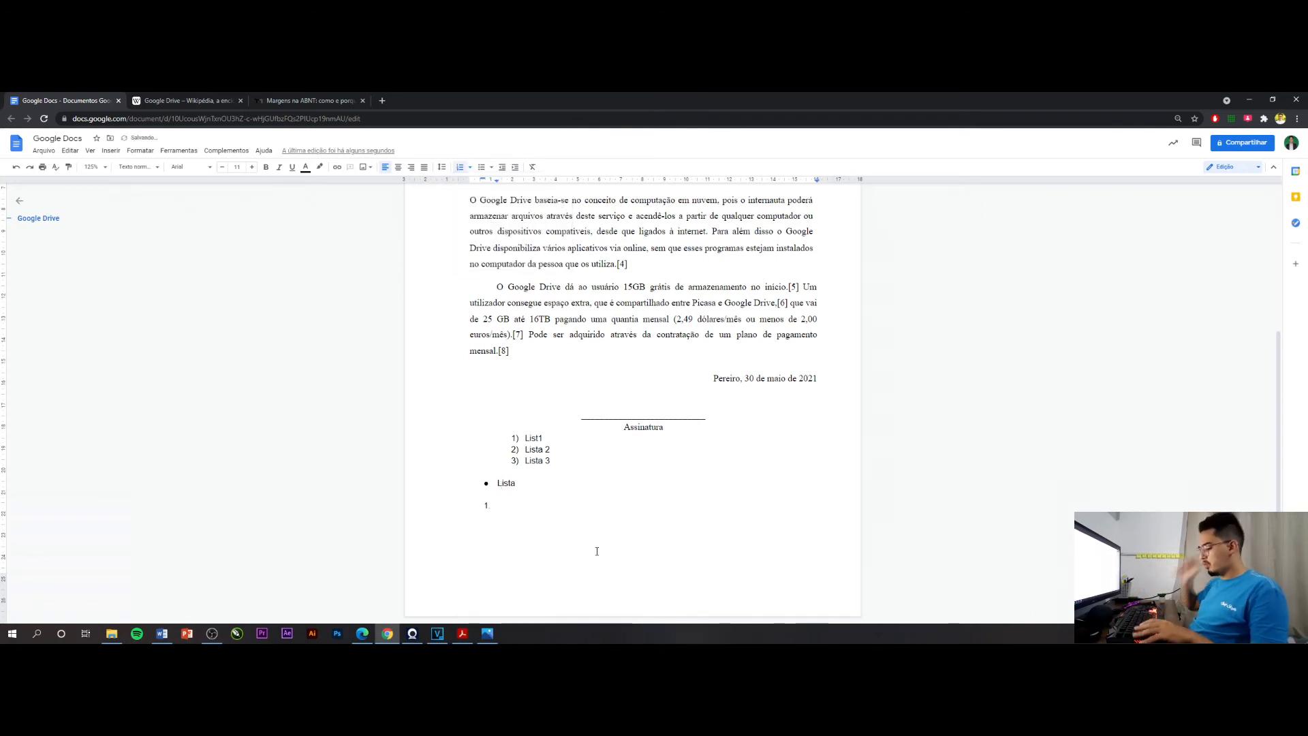
pyautogui.write('Lista 1')
pyautogui.press('Return')
pyautogui.write('Lista 2')
pyautogui.press('Return')
pyautogui.write('Li')
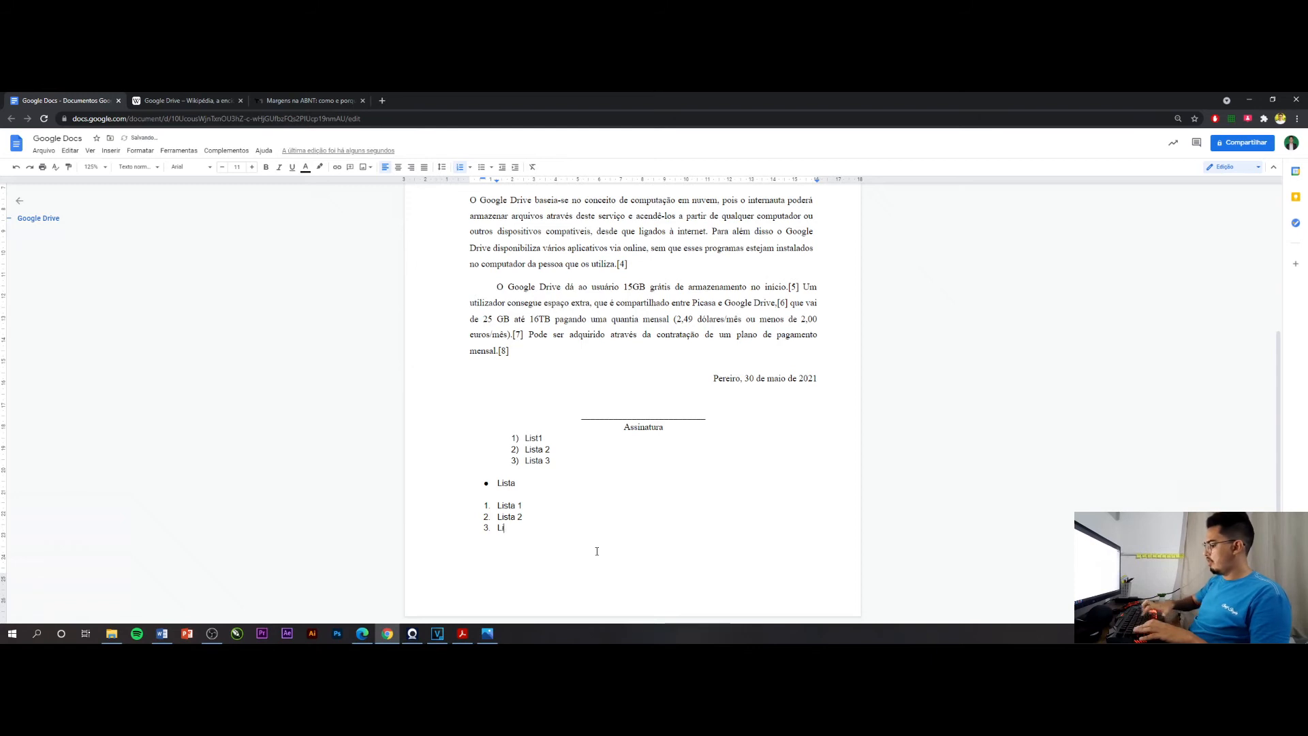
pyautogui.write('Lista 4')
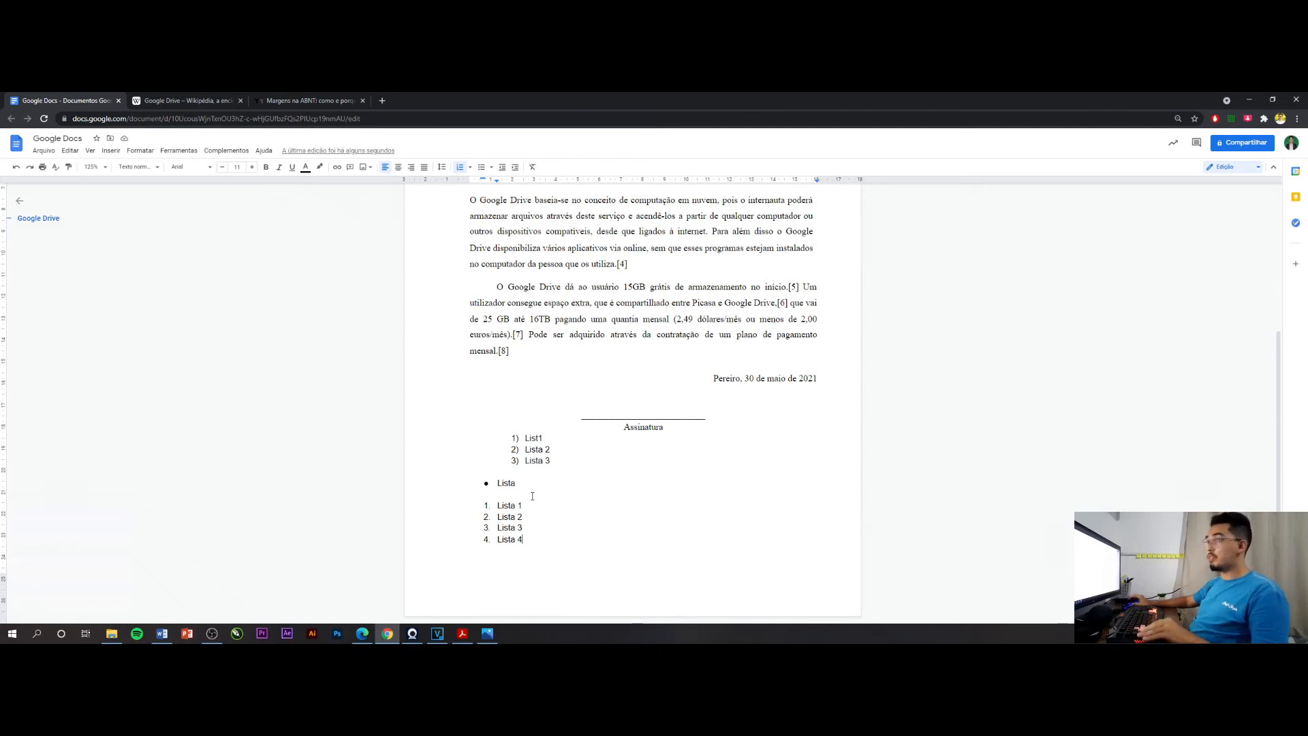
# Increase the indent of Lista 2 in the four-item numbered list by six levels
pyautogui.click(470, 169)
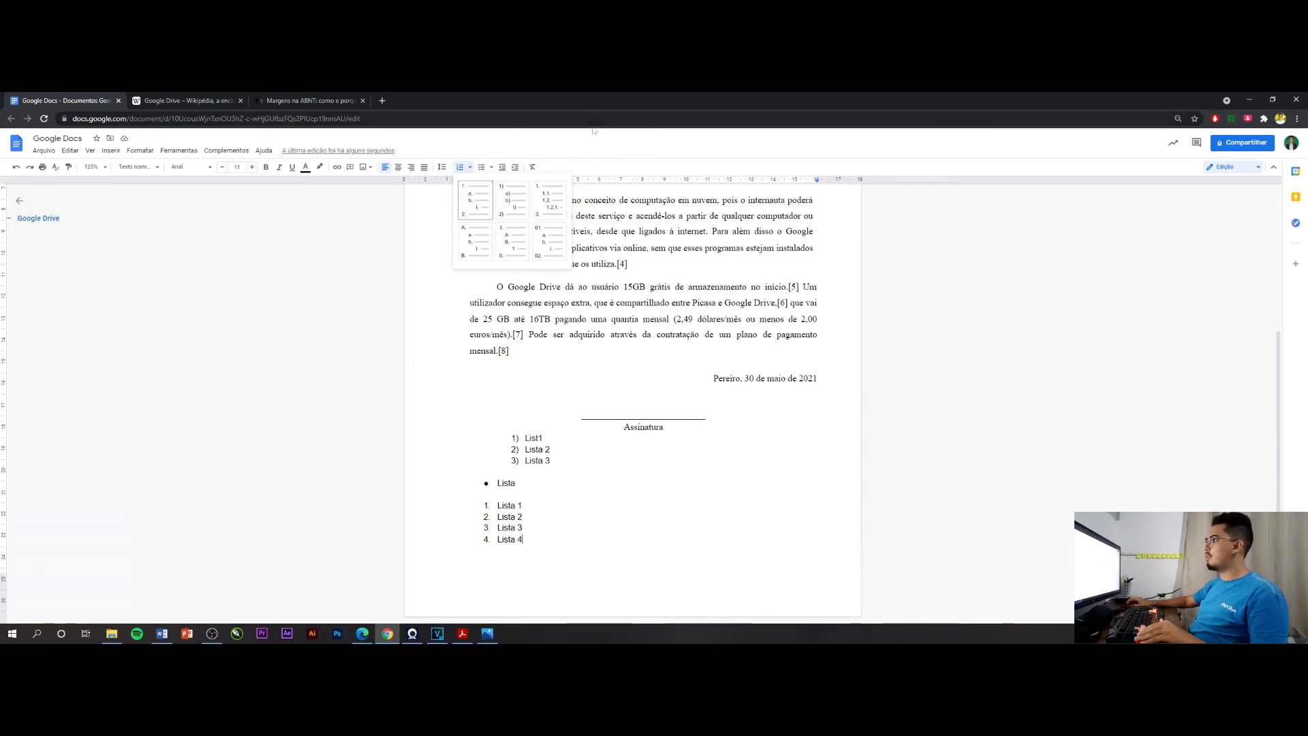
pyautogui.click(600, 350)
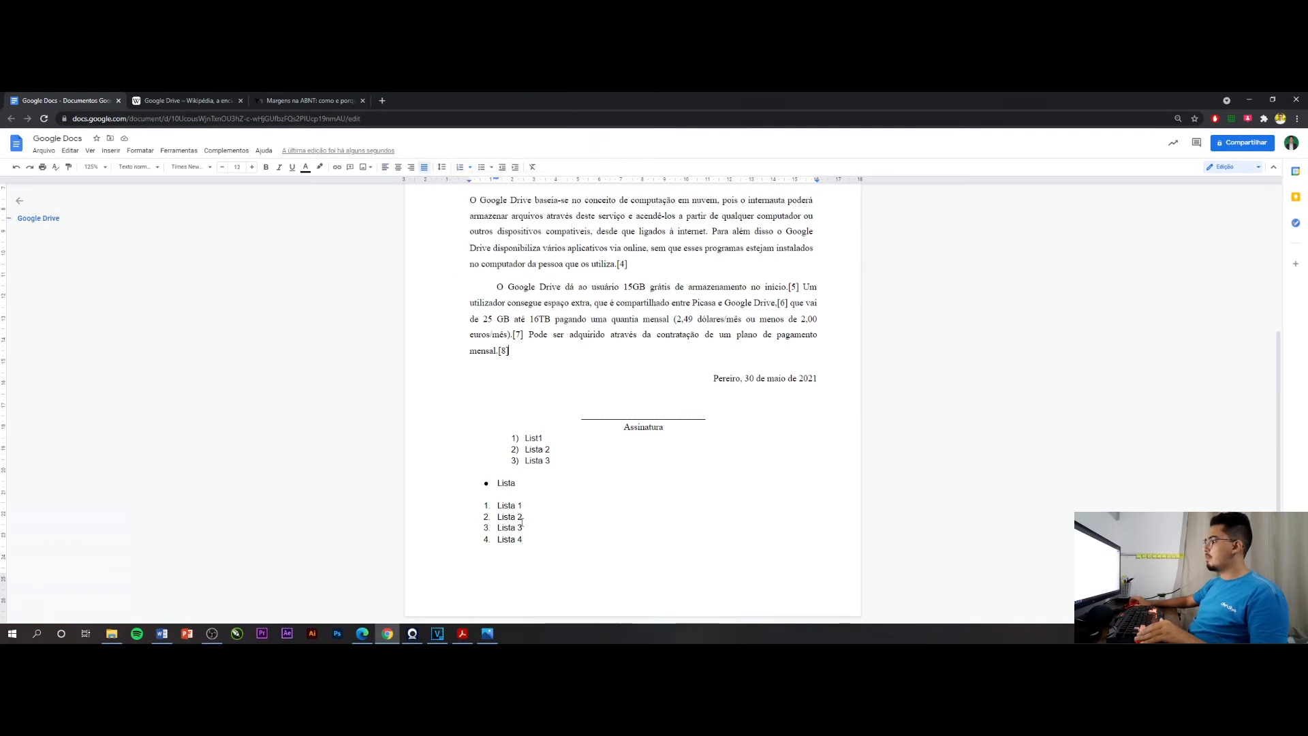
pyautogui.moveTo(523, 518); pyautogui.dragTo(498, 519)
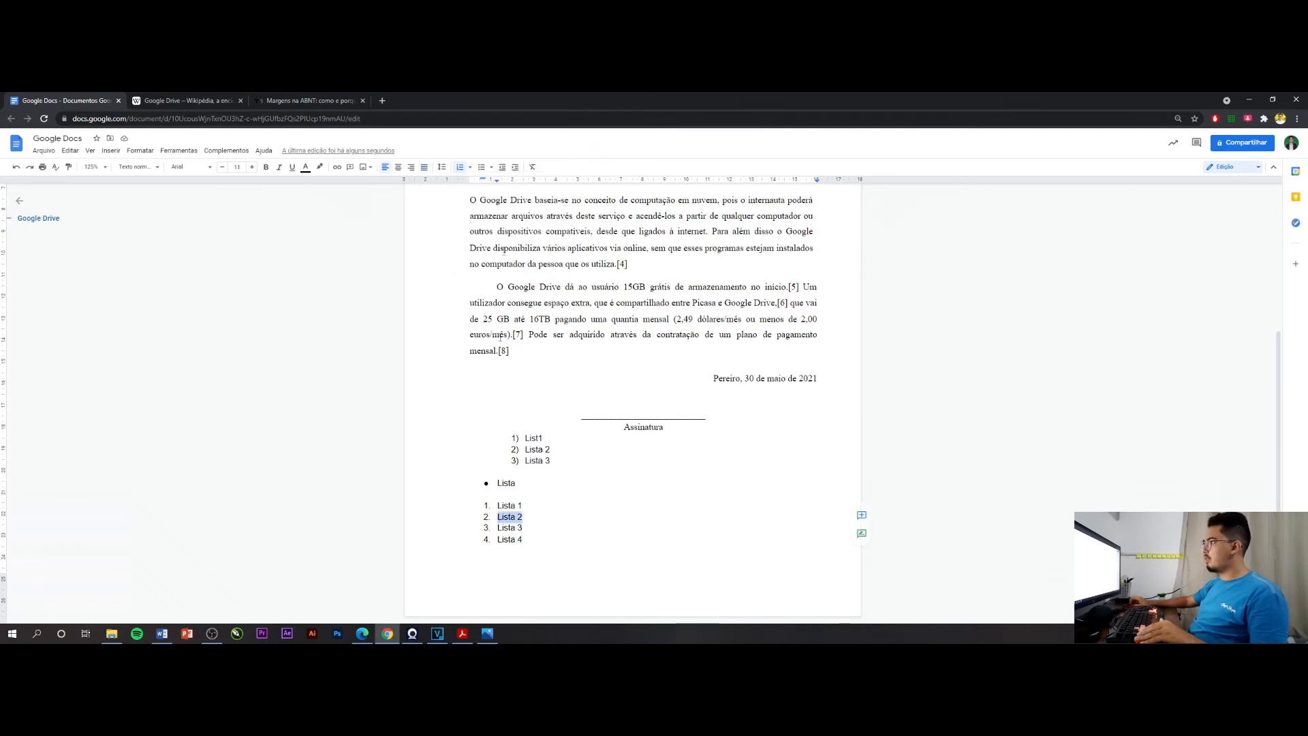
pyautogui.click(517, 167)
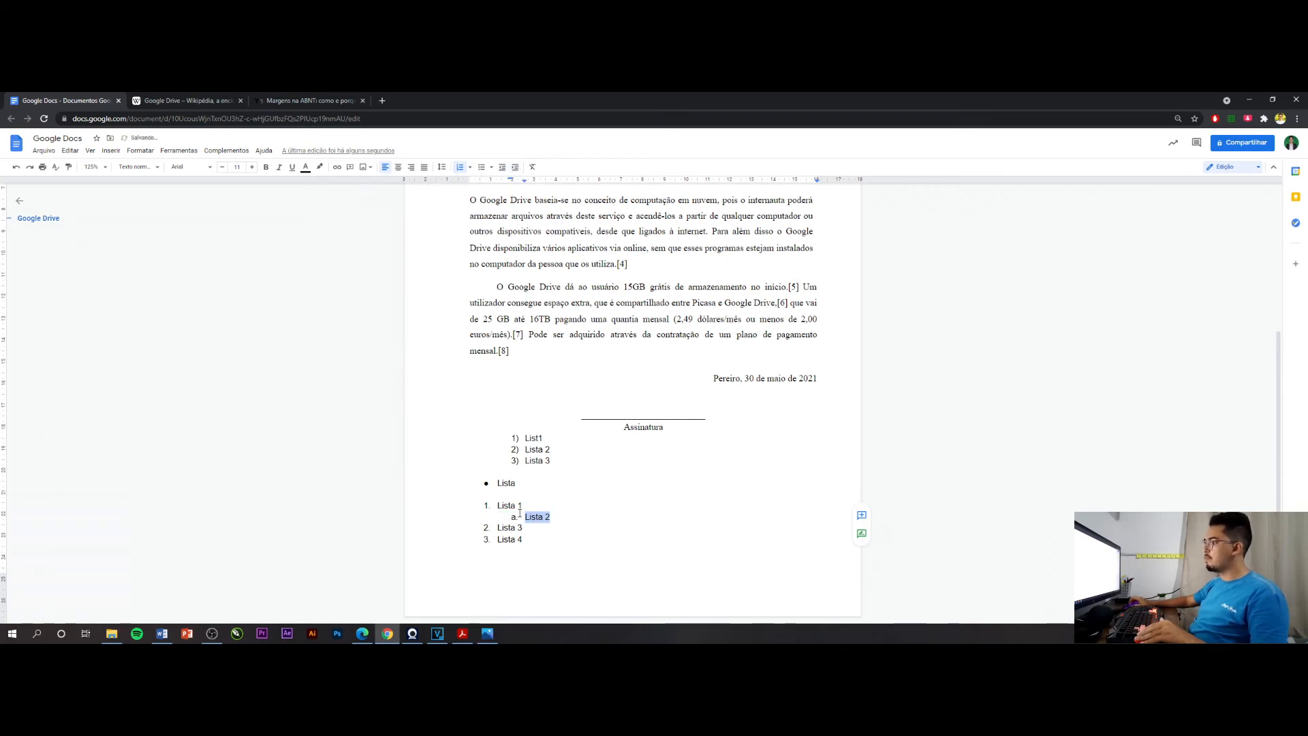
pyautogui.click(516, 168)
pyautogui.click(516, 170)
pyautogui.click(516, 170)
pyautogui.click(516, 170)
pyautogui.click(515, 171)
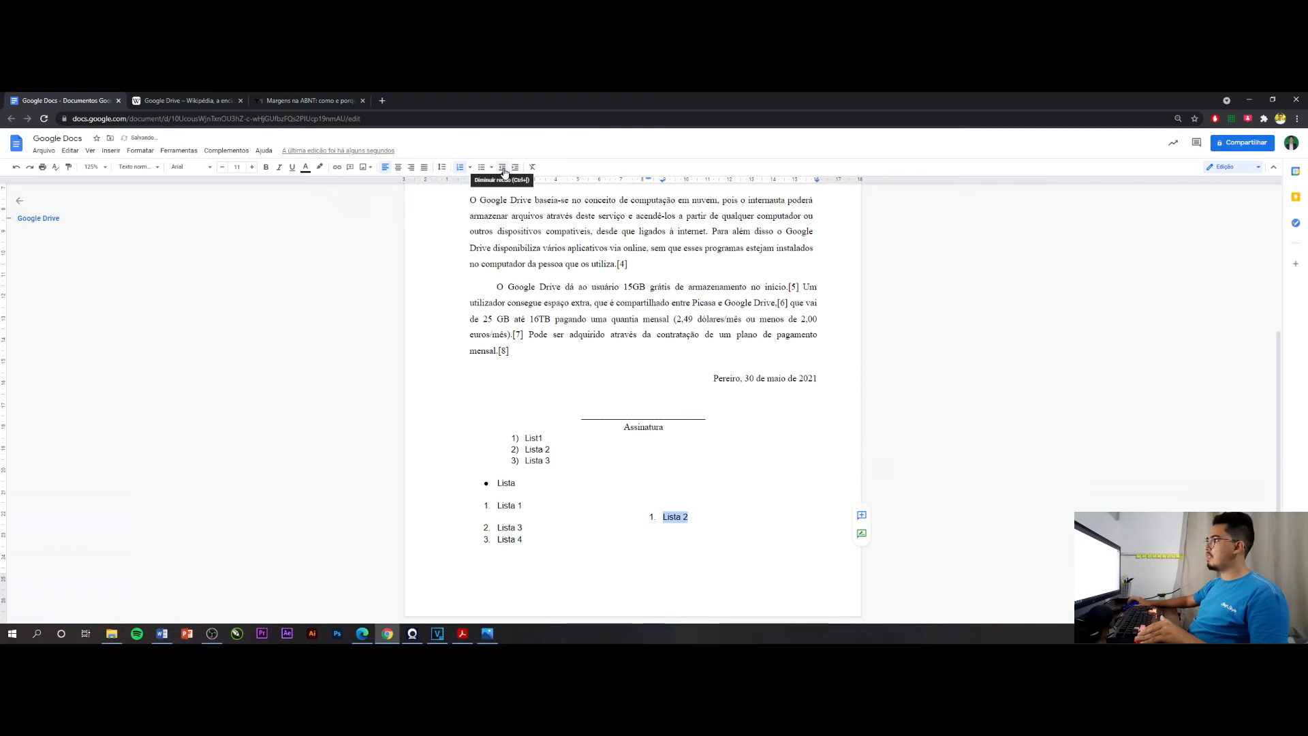
# Decrease the indent of Lista 2 back to the top level of the four-item list
pyautogui.click(503, 171)
pyautogui.click(502, 171)
pyautogui.click(503, 170)
pyautogui.click(503, 170)
pyautogui.click(503, 171)
pyautogui.click(504, 171)
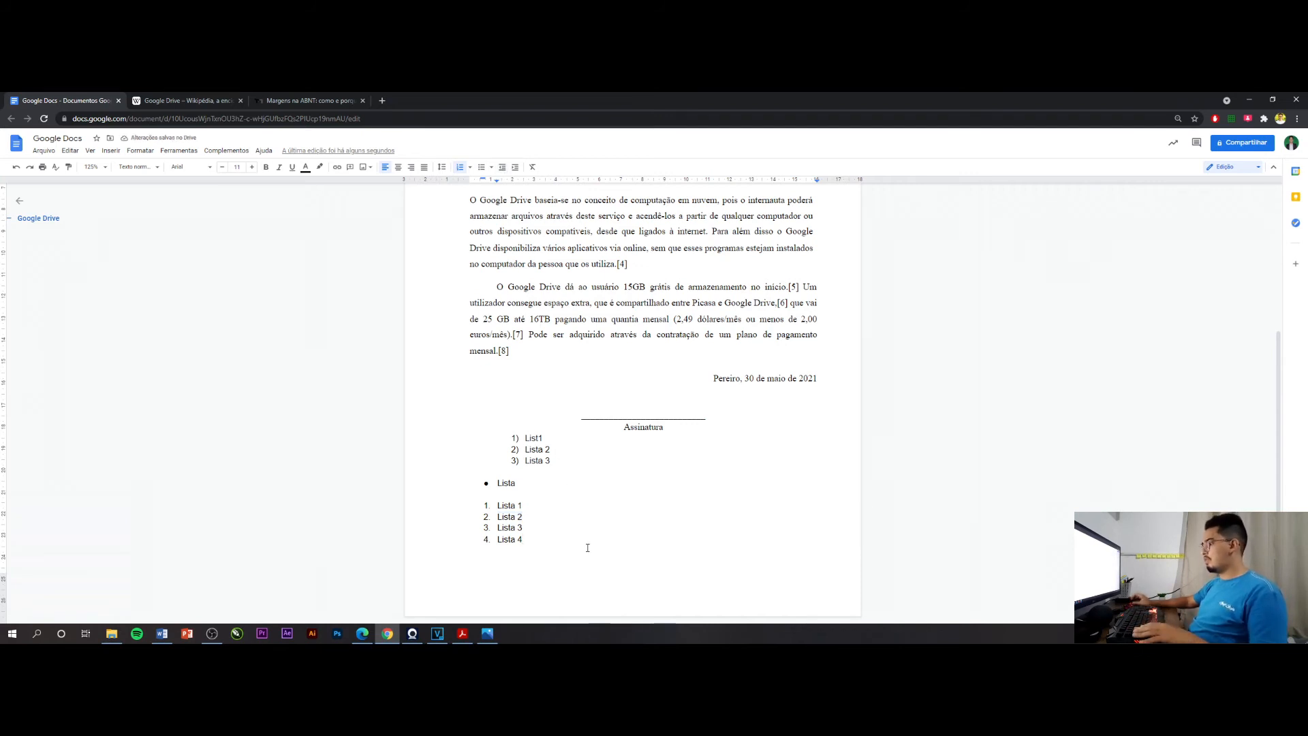
# Indent Lista 2 by one level so it becomes a sub-item of Lista 1
pyautogui.moveTo(524, 517); pyautogui.dragTo(497, 517)
pyautogui.click(514, 168)
pyautogui.click(533, 517)
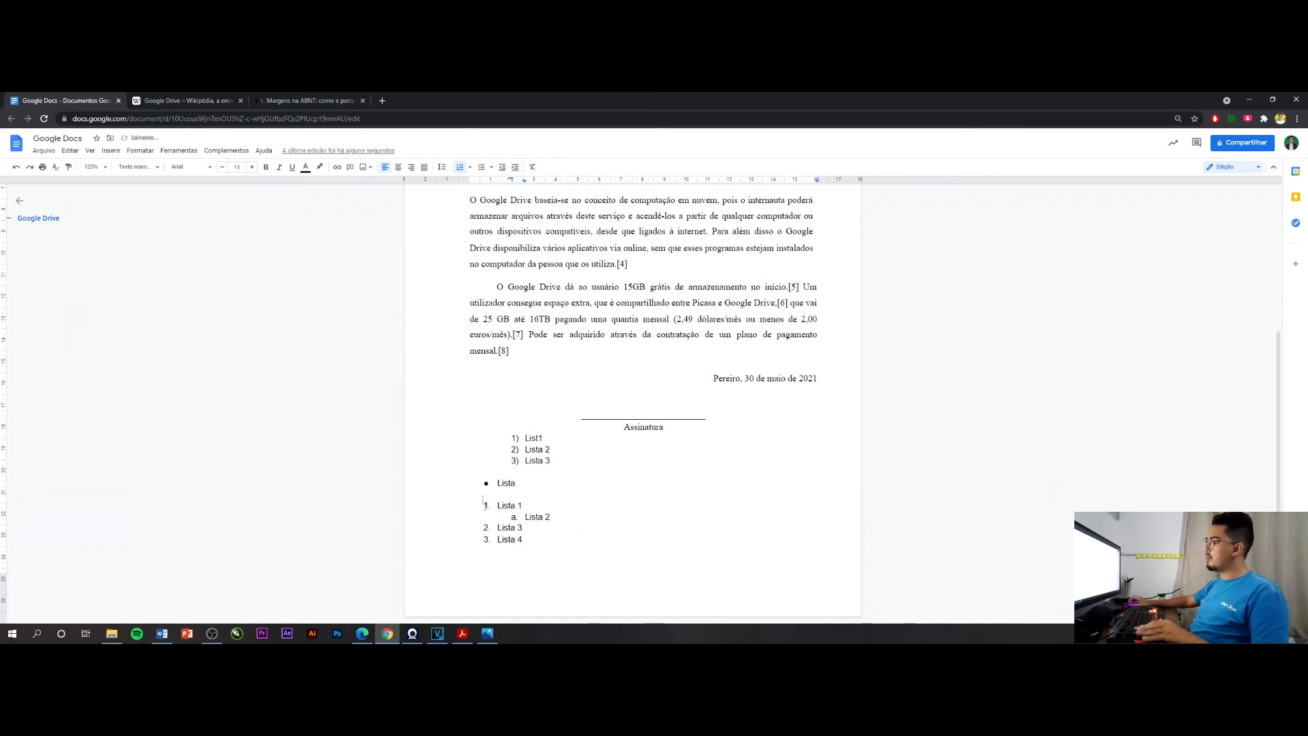
# Switch the lower numbered list to the multilevel 1., 1.1. style and add an empty item after Lista 4
pyautogui.moveTo(538, 540); pyautogui.dragTo(479, 505)
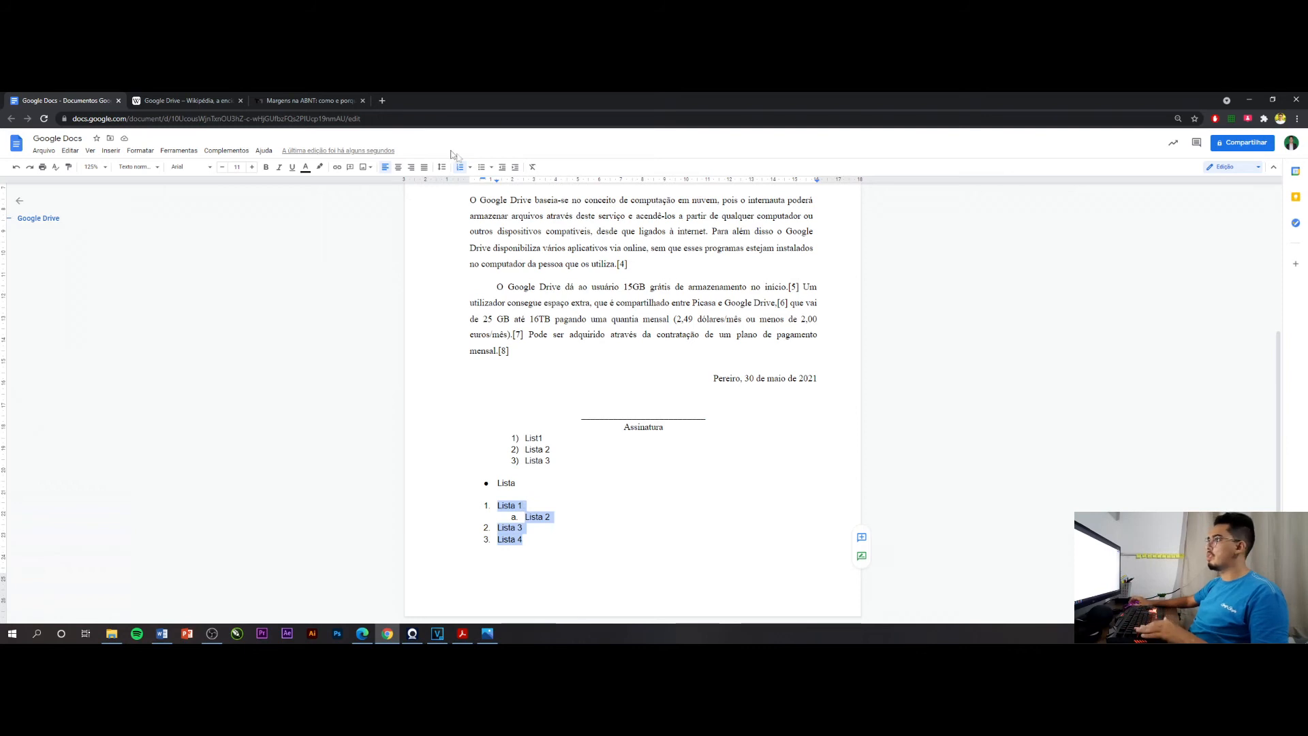
pyautogui.click(472, 168)
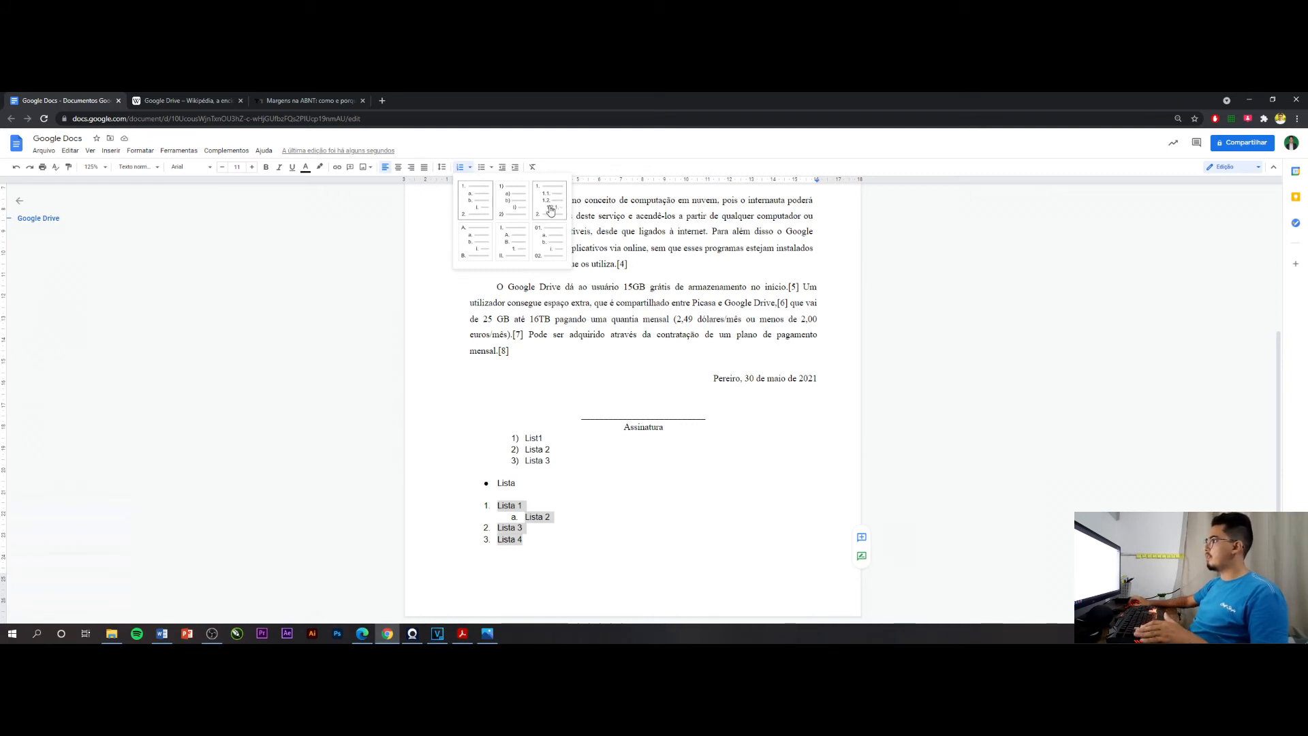
pyautogui.click(550, 209)
pyautogui.click(539, 535)
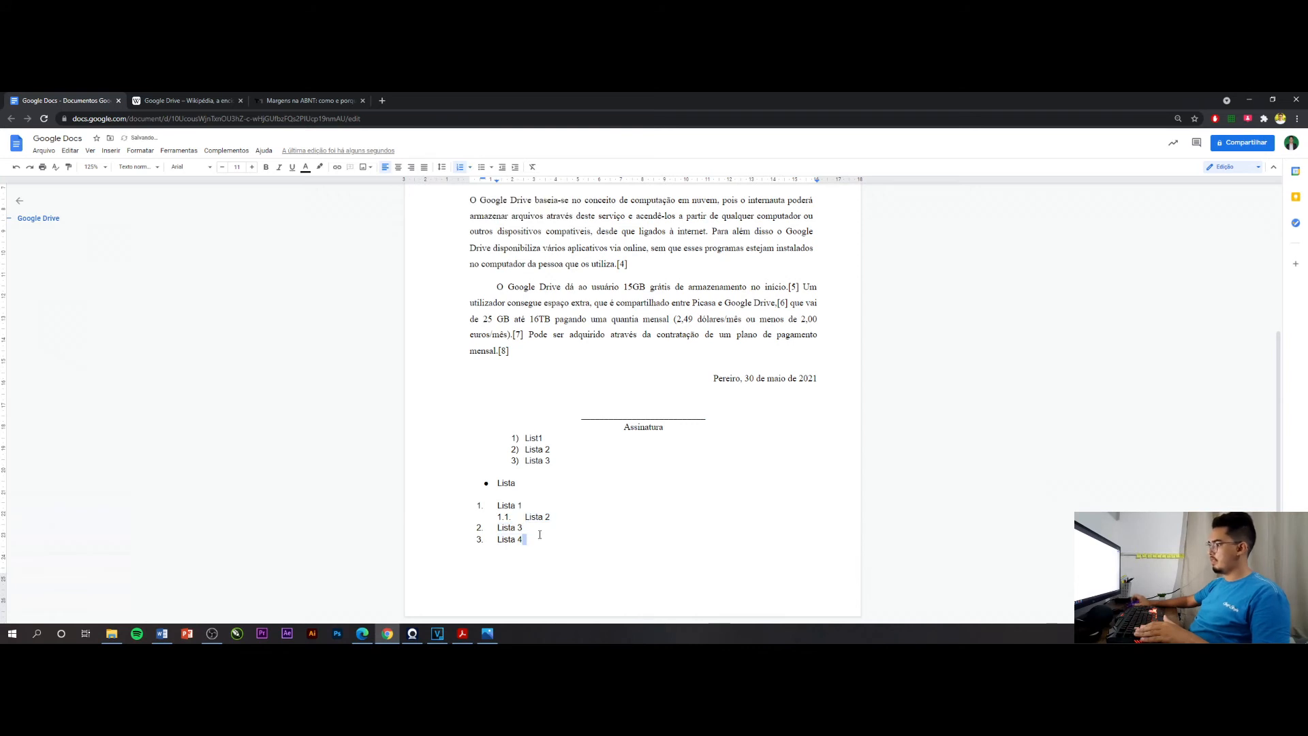
pyautogui.click(524, 522)
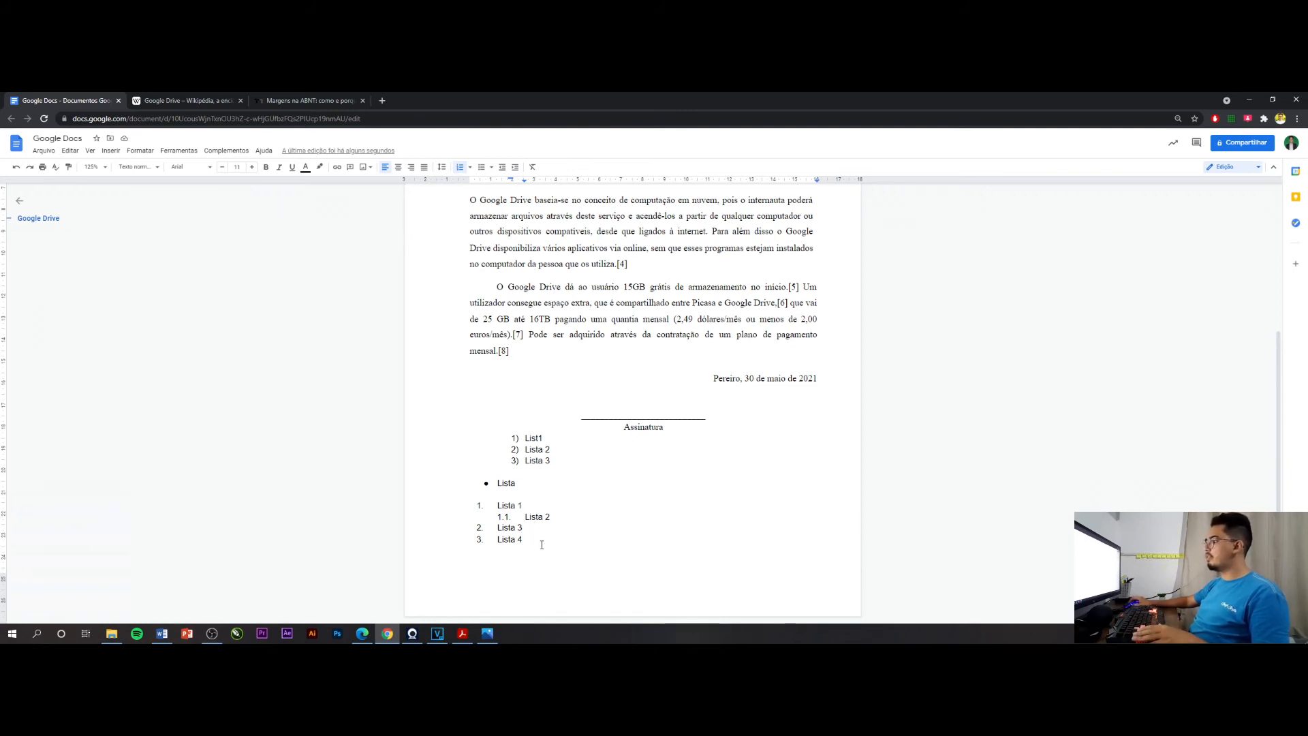
pyautogui.click(542, 544)
pyautogui.press('Return')
# Convert the upper numbered list, List1 to Lista 3, into a bulleted list with solid round bullets
pyautogui.moveTo(551, 461); pyautogui.dragTo(500, 440)
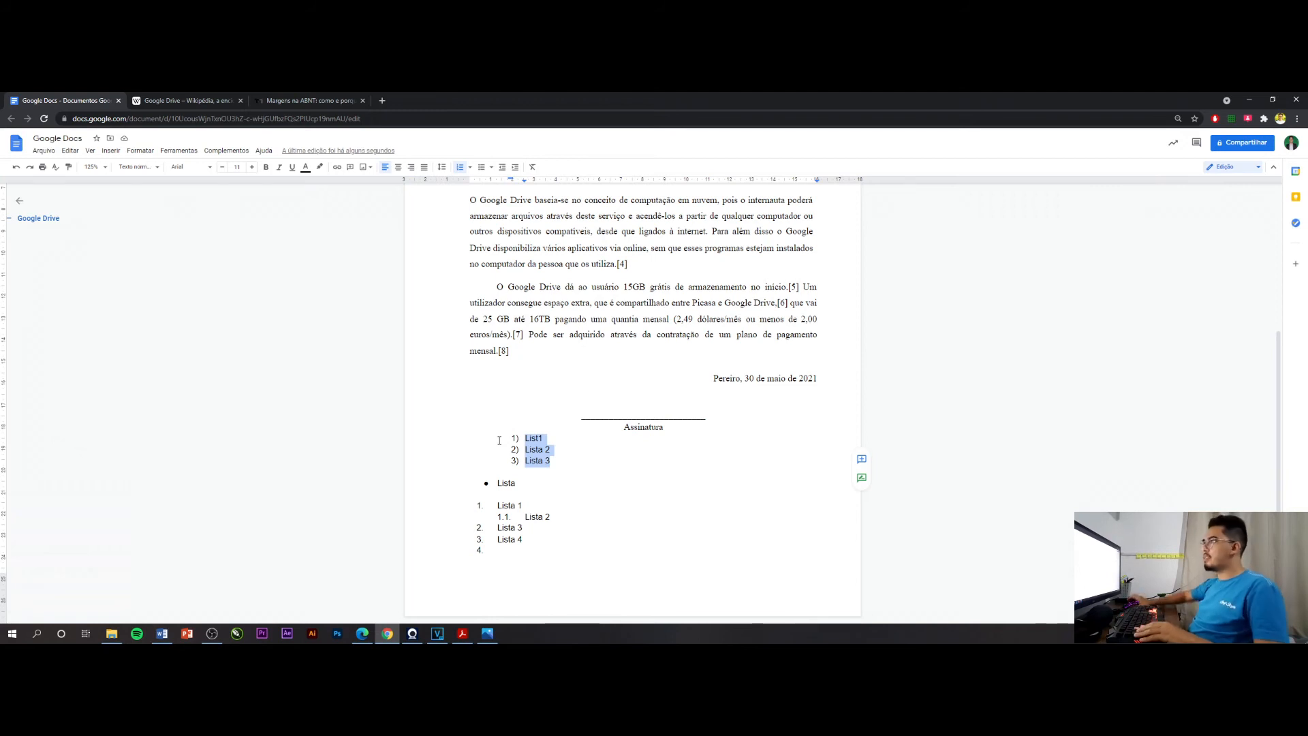
pyautogui.click(492, 168)
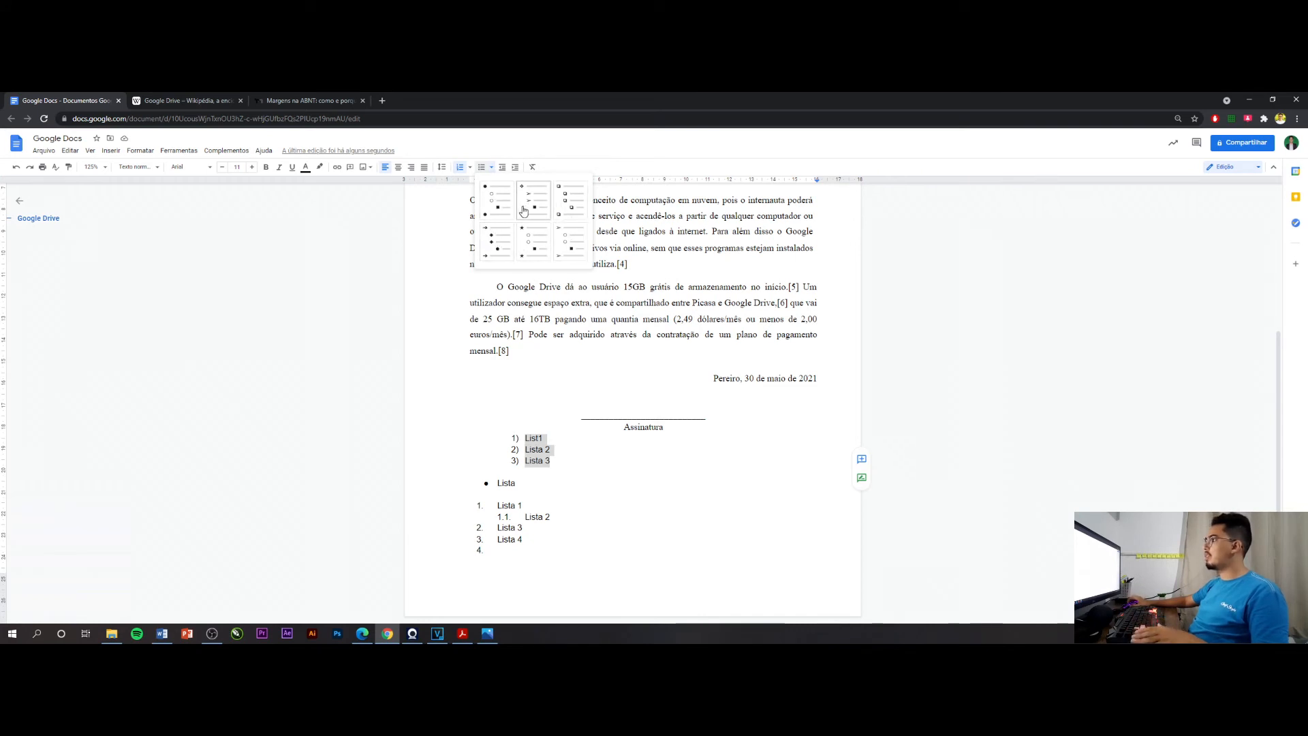
pyautogui.click(503, 211)
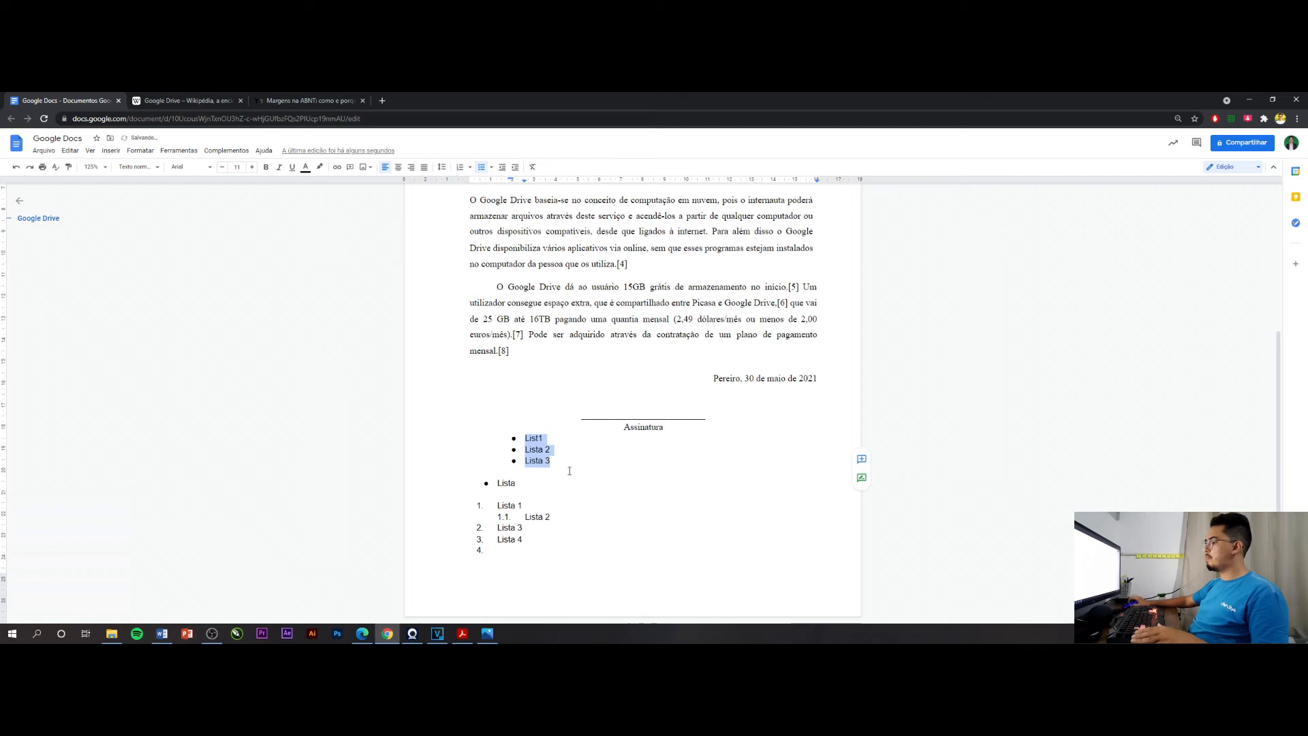
# Increase the indent of Lista 2 in the upper bulleted list and return it to its original level
pyautogui.moveTo(553, 451); pyautogui.dragTo(539, 451)
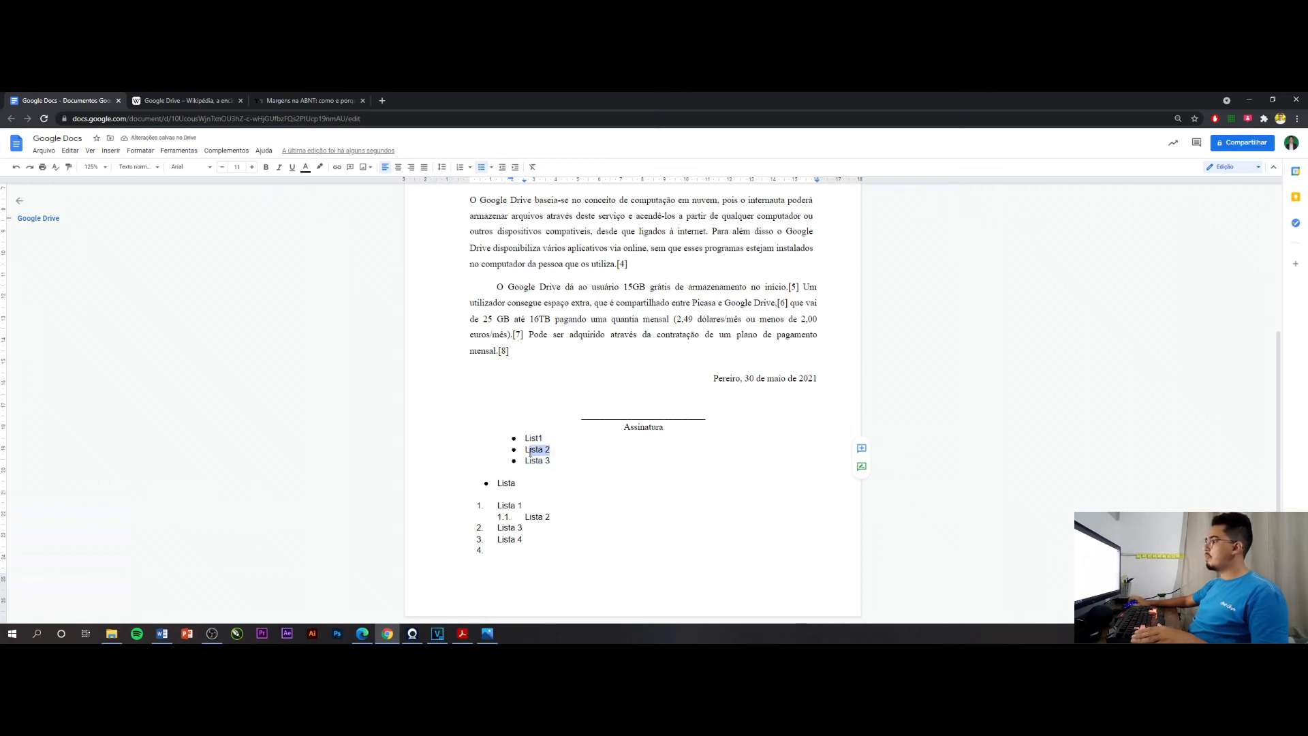
pyautogui.click(515, 169)
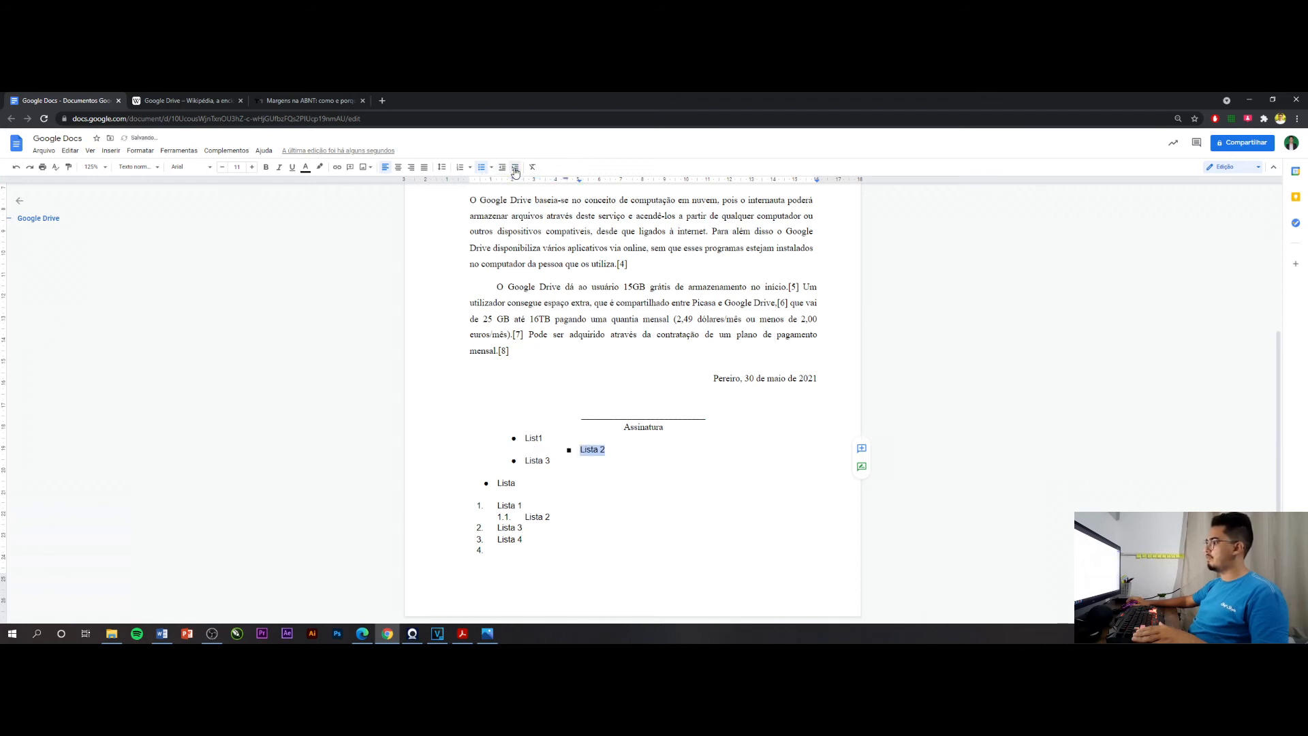
pyautogui.click(503, 168)
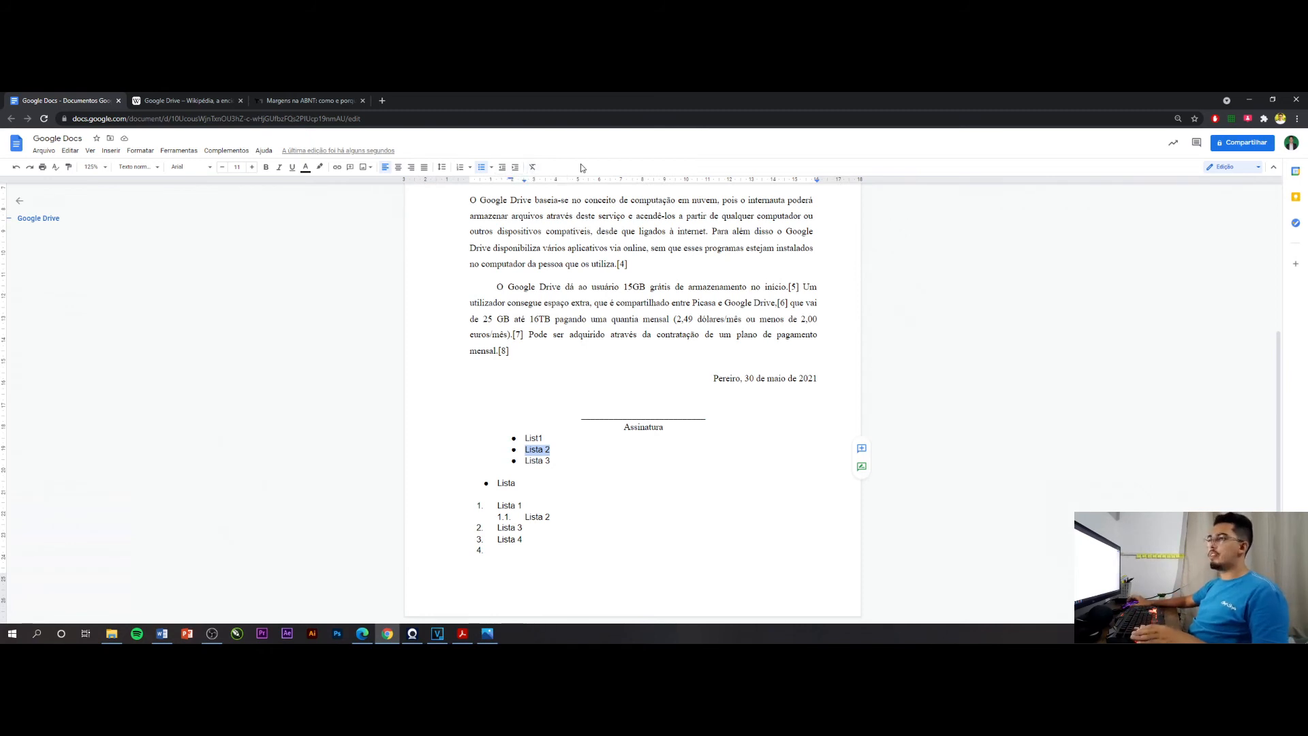
# Clear the formatting of all the list items below the signature line, from List1 to Lista 4
pyautogui.moveTo(528, 542); pyautogui.dragTo(484, 445)
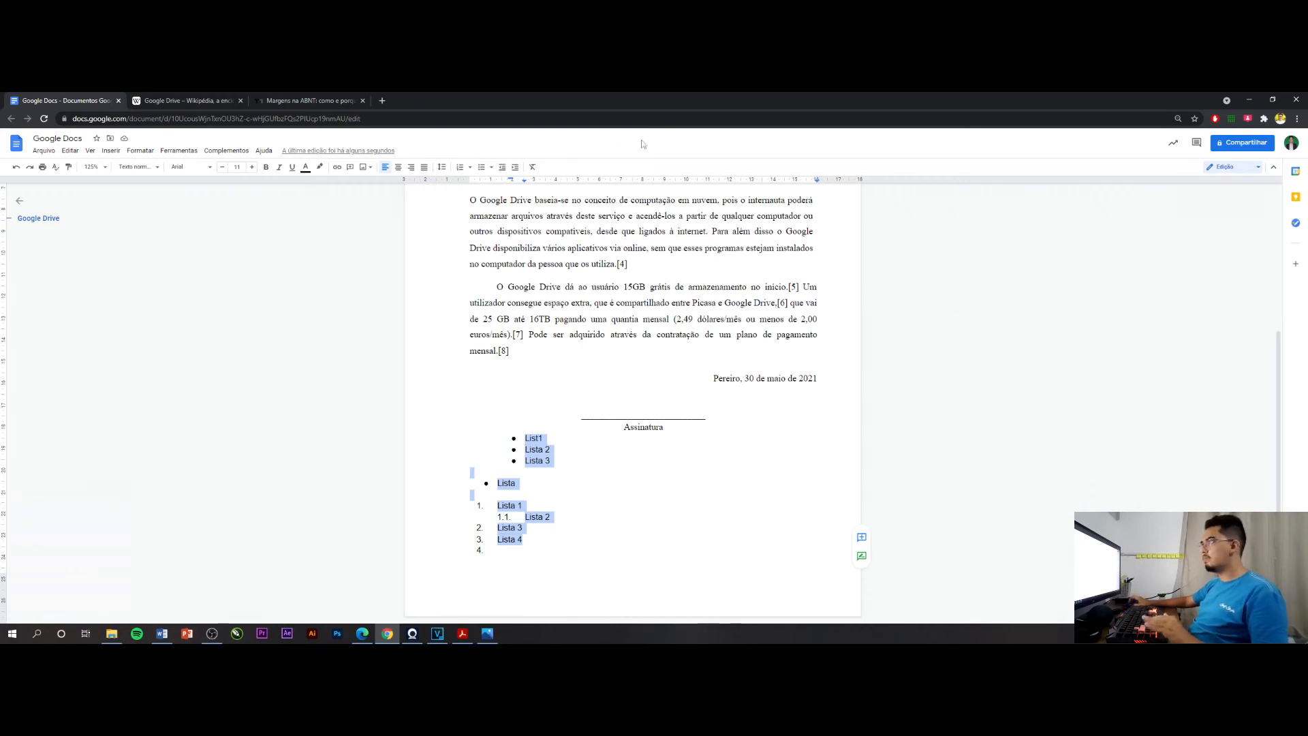
pyautogui.click(536, 171)
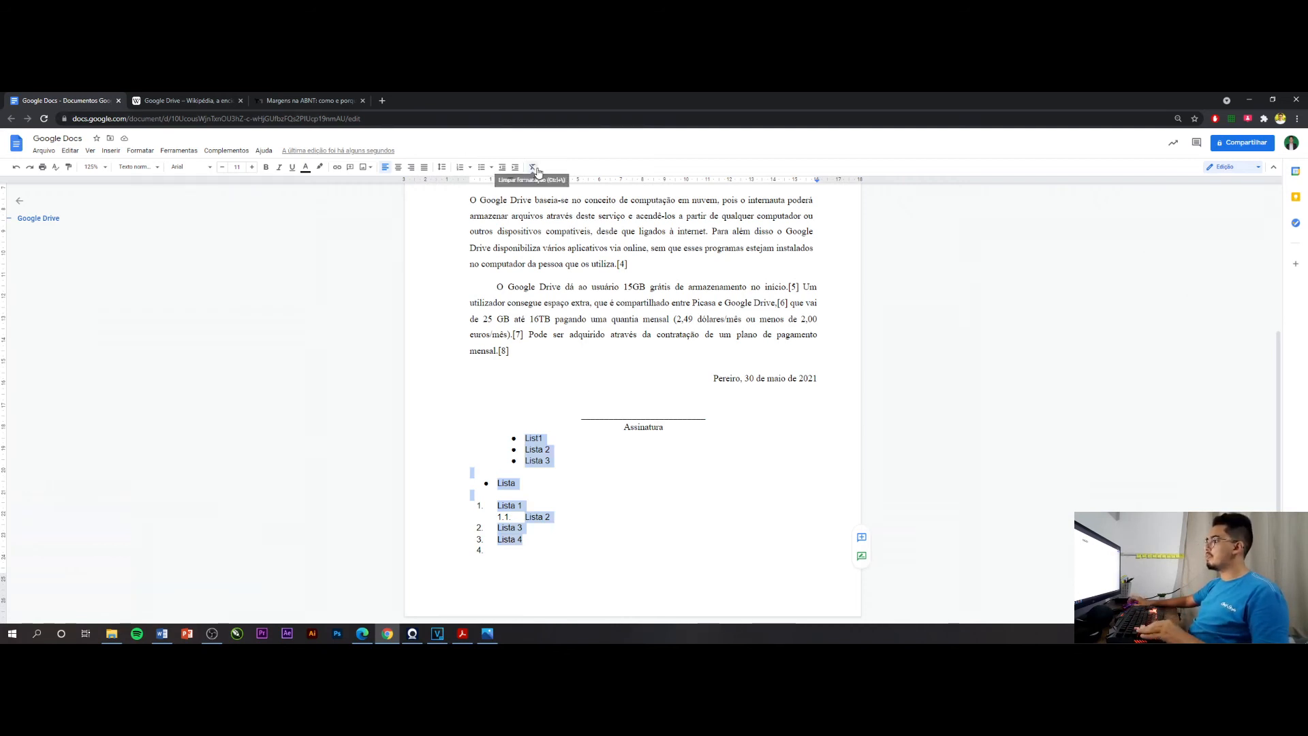
pyautogui.click(542, 490)
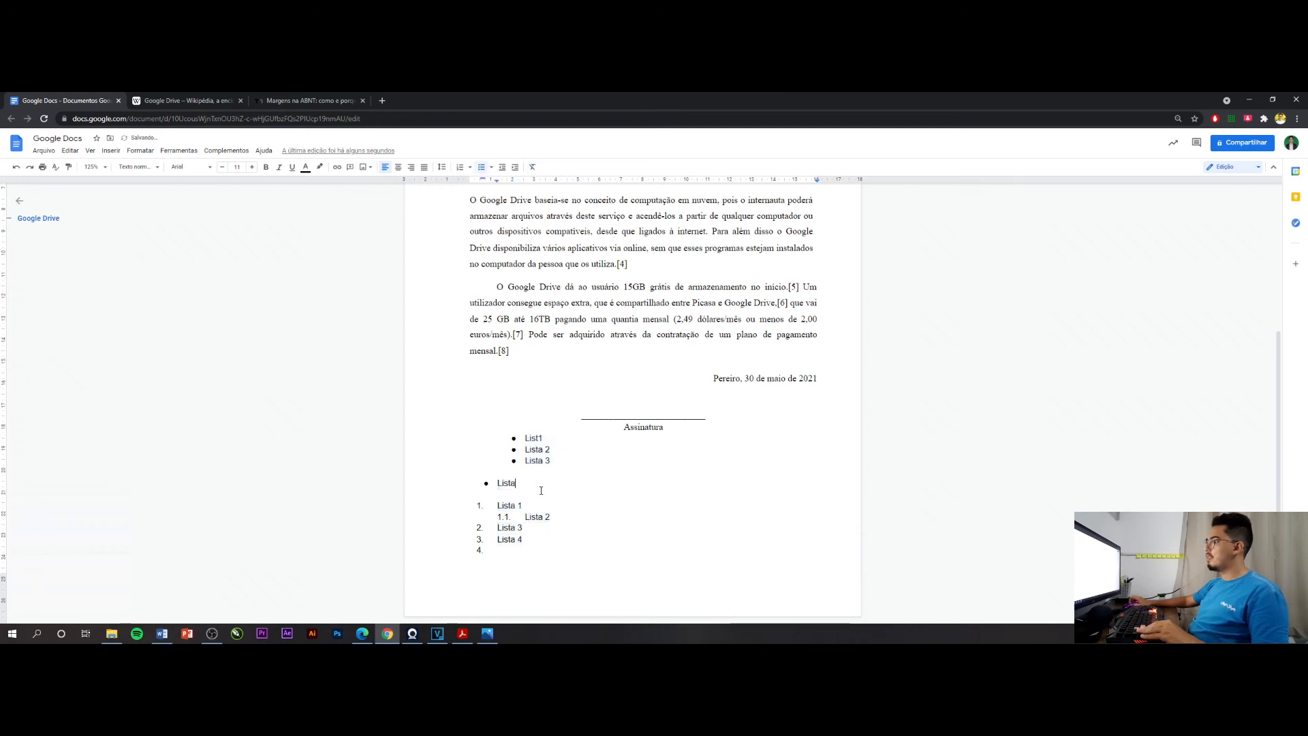
# Make the last body paragraph bold, enlarge its font by two points and colour its text red
pyautogui.scroll(2, 555, 449)
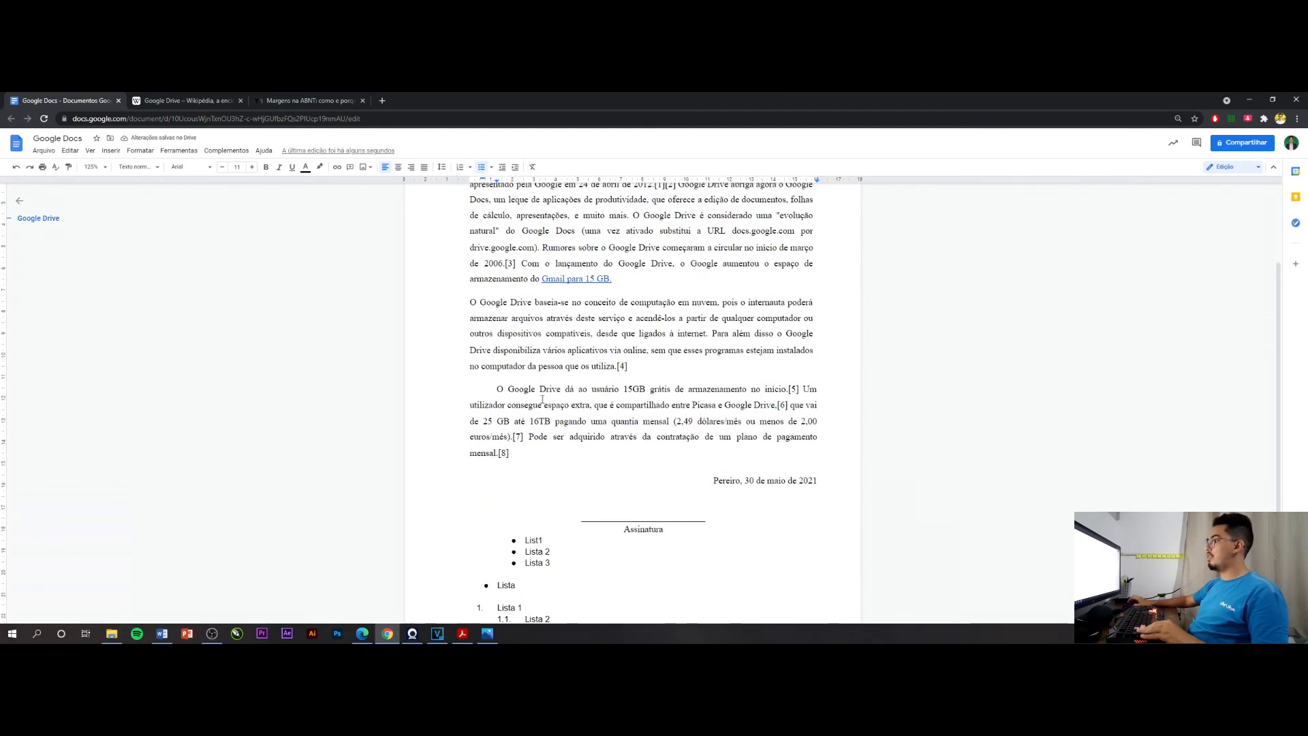
pyautogui.tripleClick(516, 452)
pyautogui.click(267, 169)
pyautogui.click(253, 169)
pyautogui.click(253, 169)
pyautogui.click(252, 168)
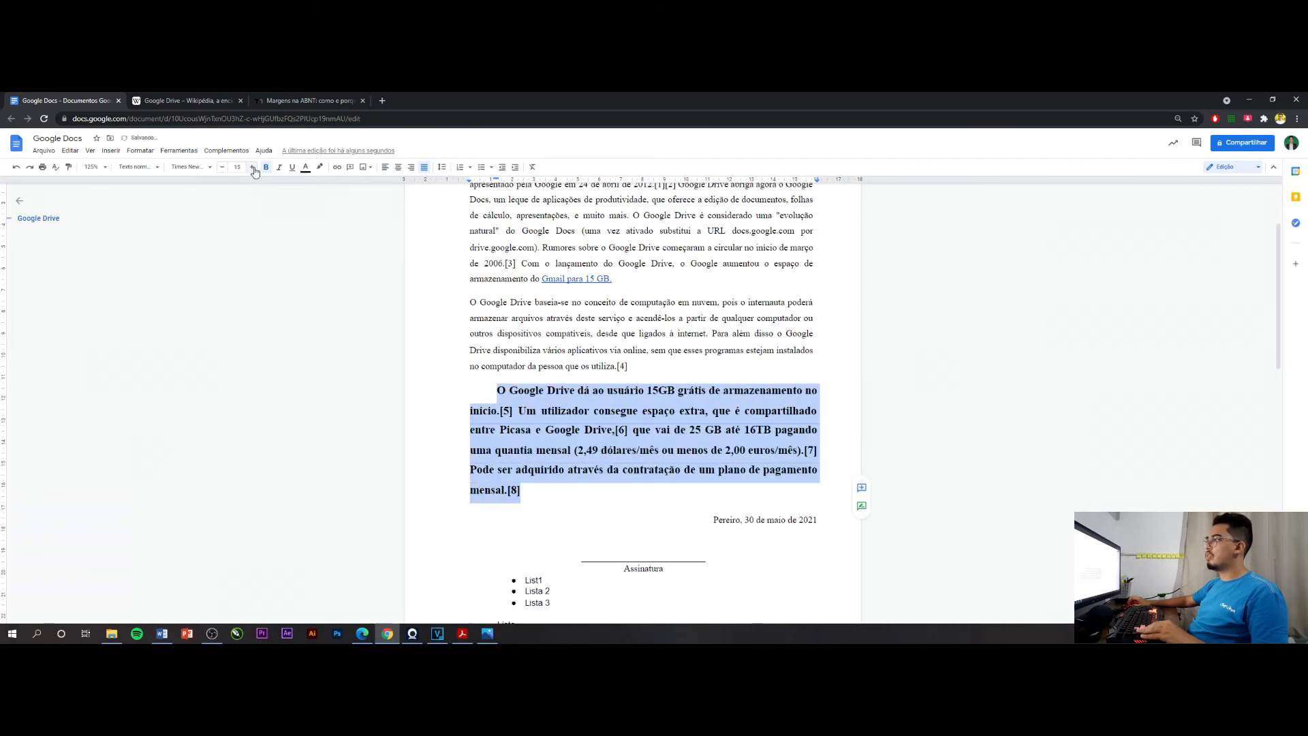
pyautogui.click(306, 168)
pyautogui.click(323, 200)
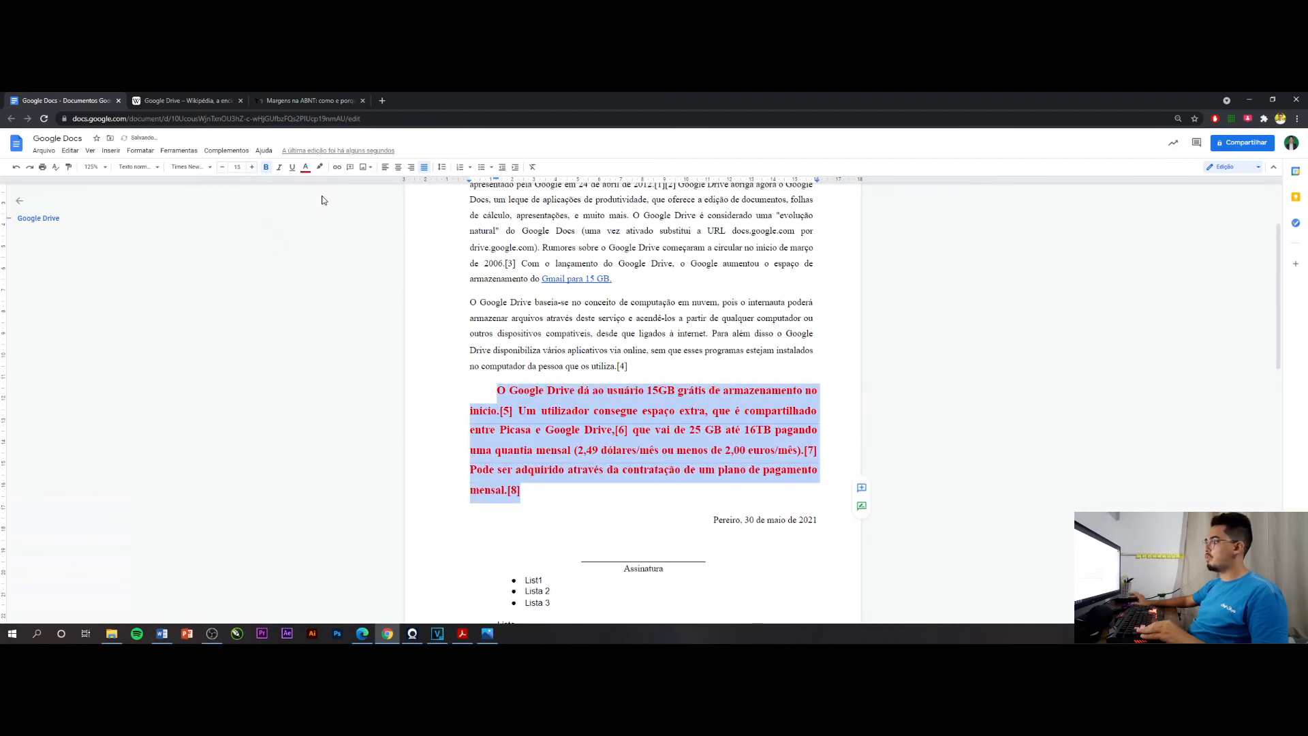
pyautogui.click(694, 478)
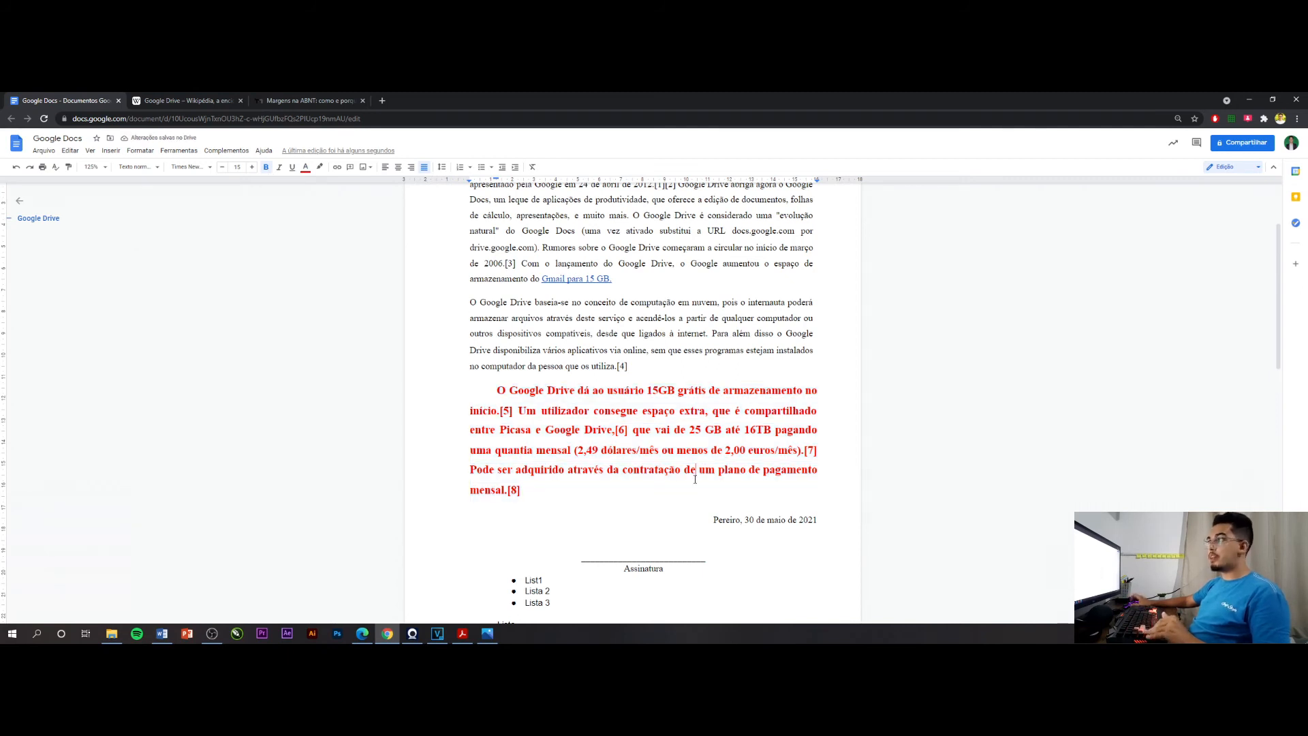
# Clear all formatting from the bold red paragraph that begins "O Google Drive dá ao usuário"
pyautogui.moveTo(691, 491); pyautogui.dragTo(487, 395)
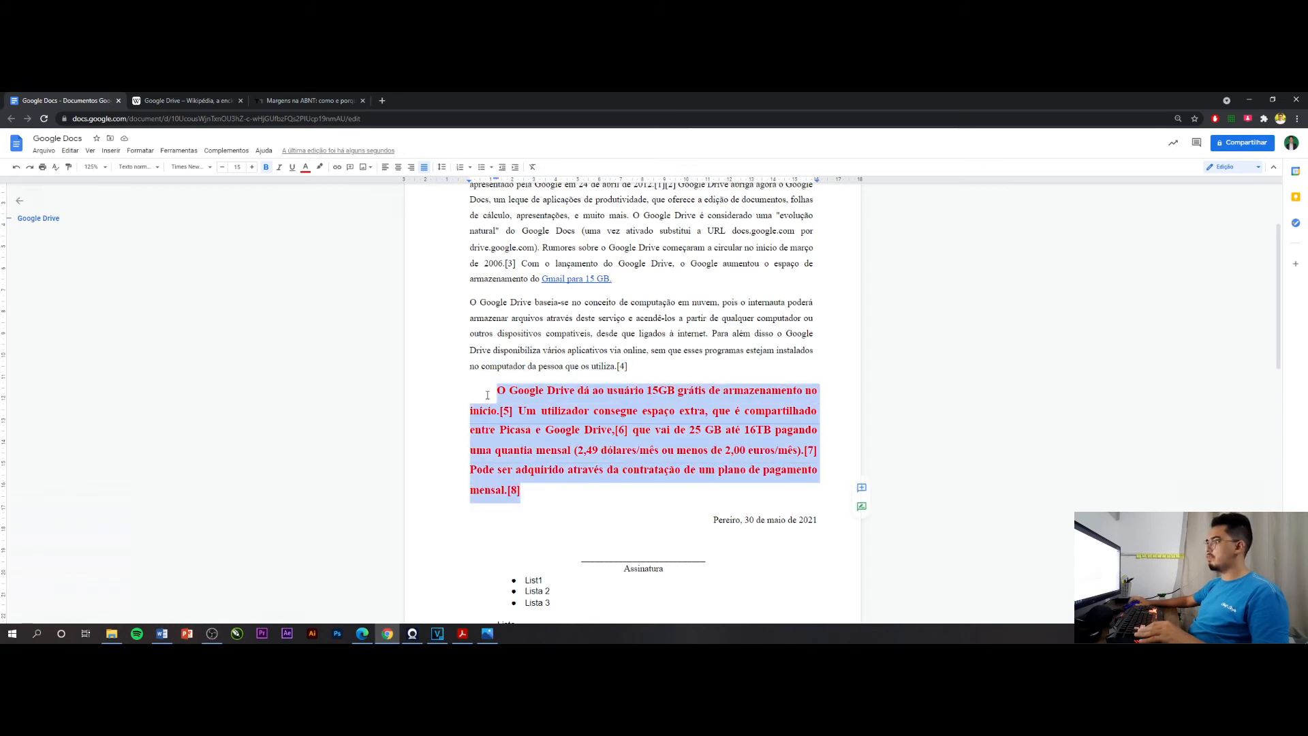
pyautogui.click(533, 169)
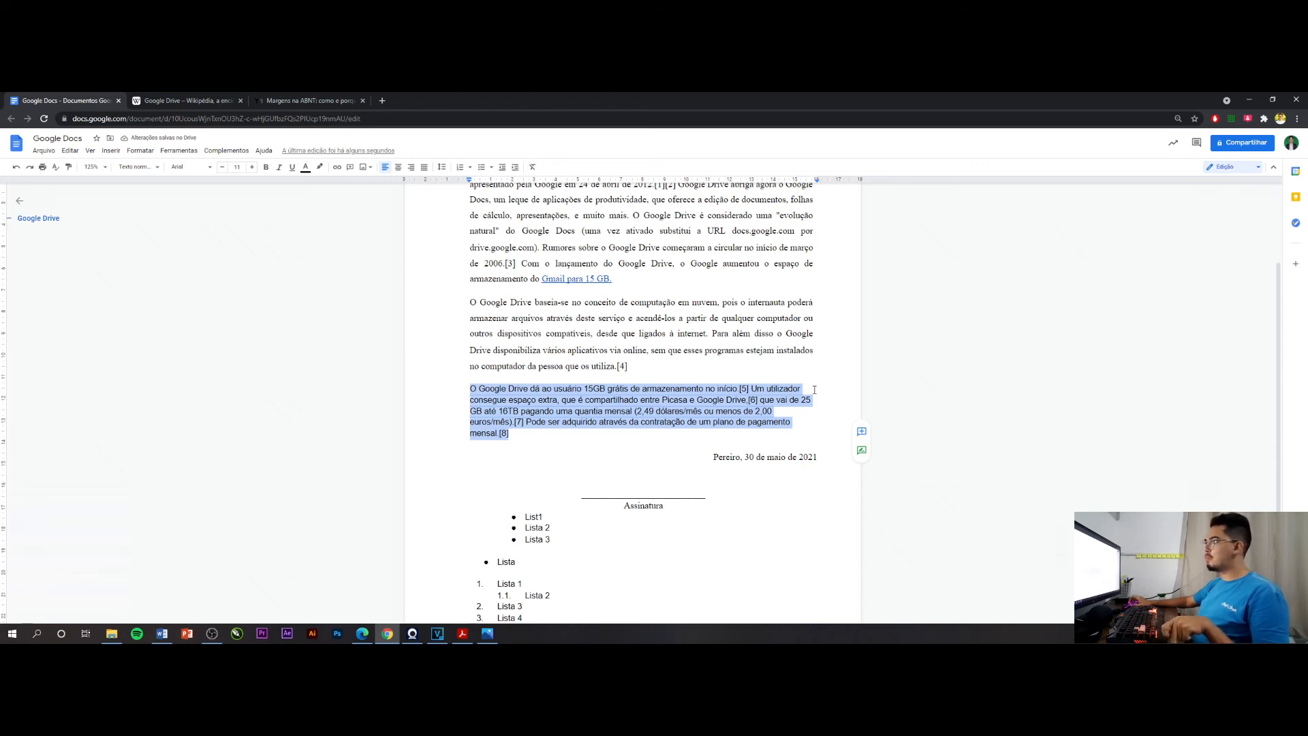
pyautogui.click(663, 418)
# Copy the second body paragraph's formatting onto the third with the format painter and justify the third paragraph
pyautogui.scroll(2, 662, 418)
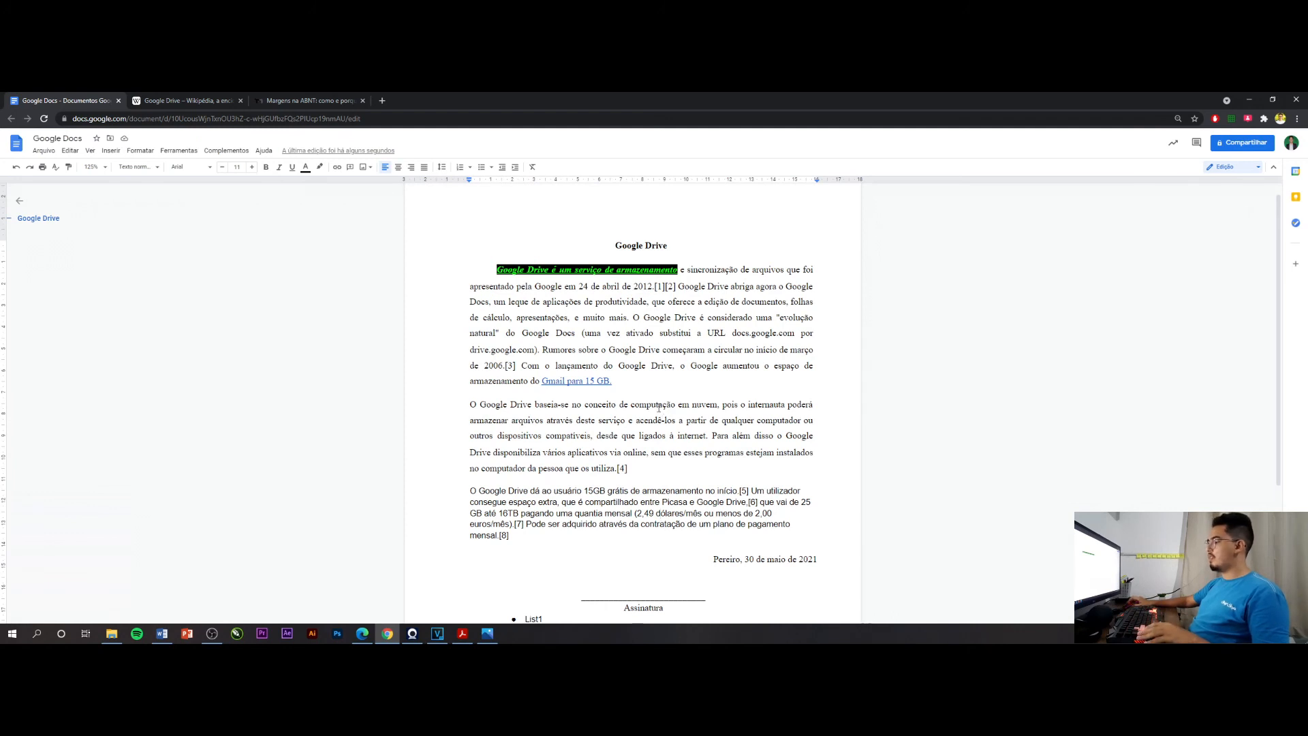
pyautogui.scroll(-1, 659, 408)
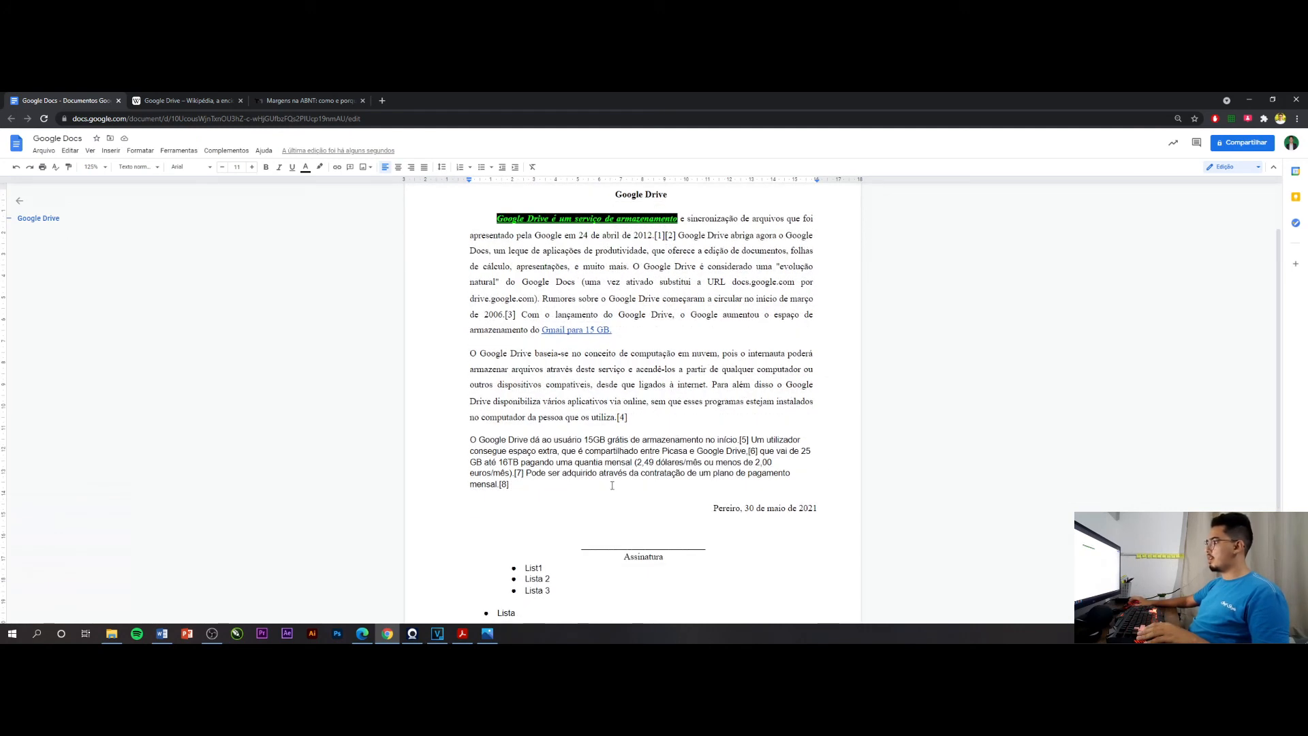
pyautogui.tripleClick(615, 399)
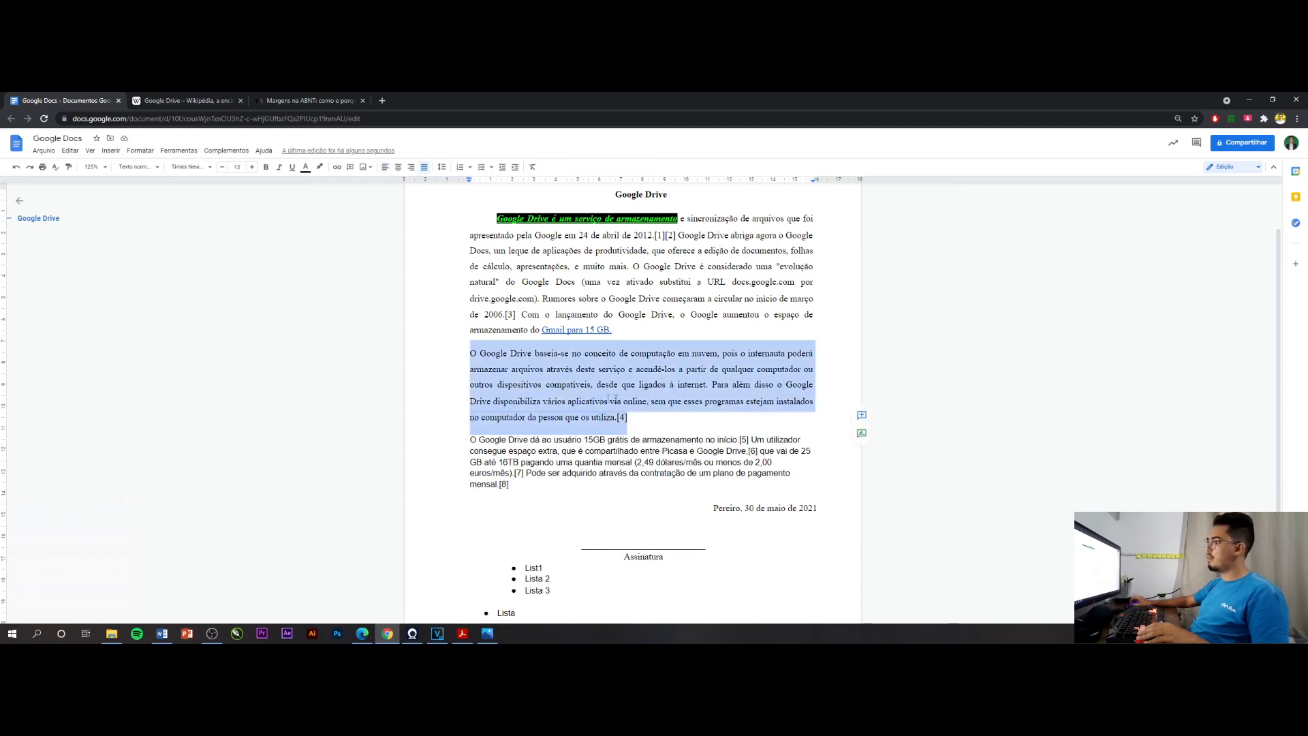
pyautogui.click(72, 171)
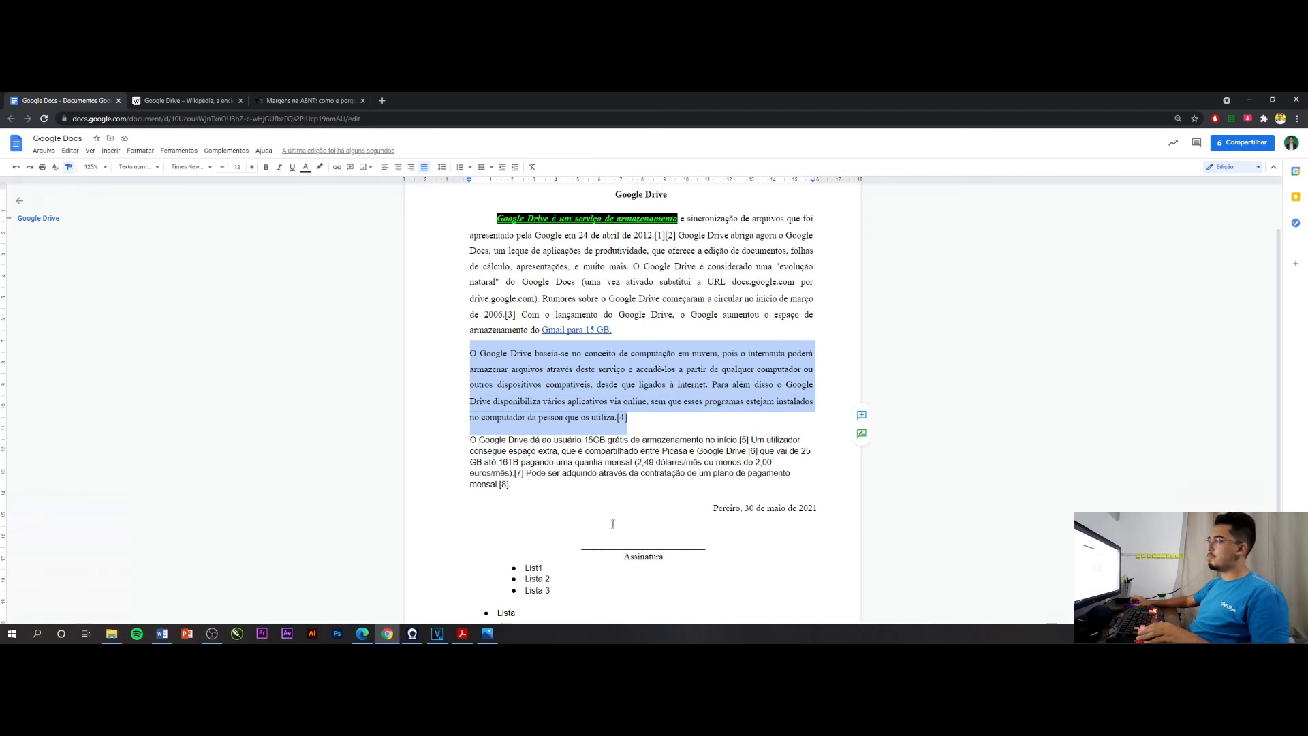
pyautogui.moveTo(516, 490); pyautogui.dragTo(462, 441)
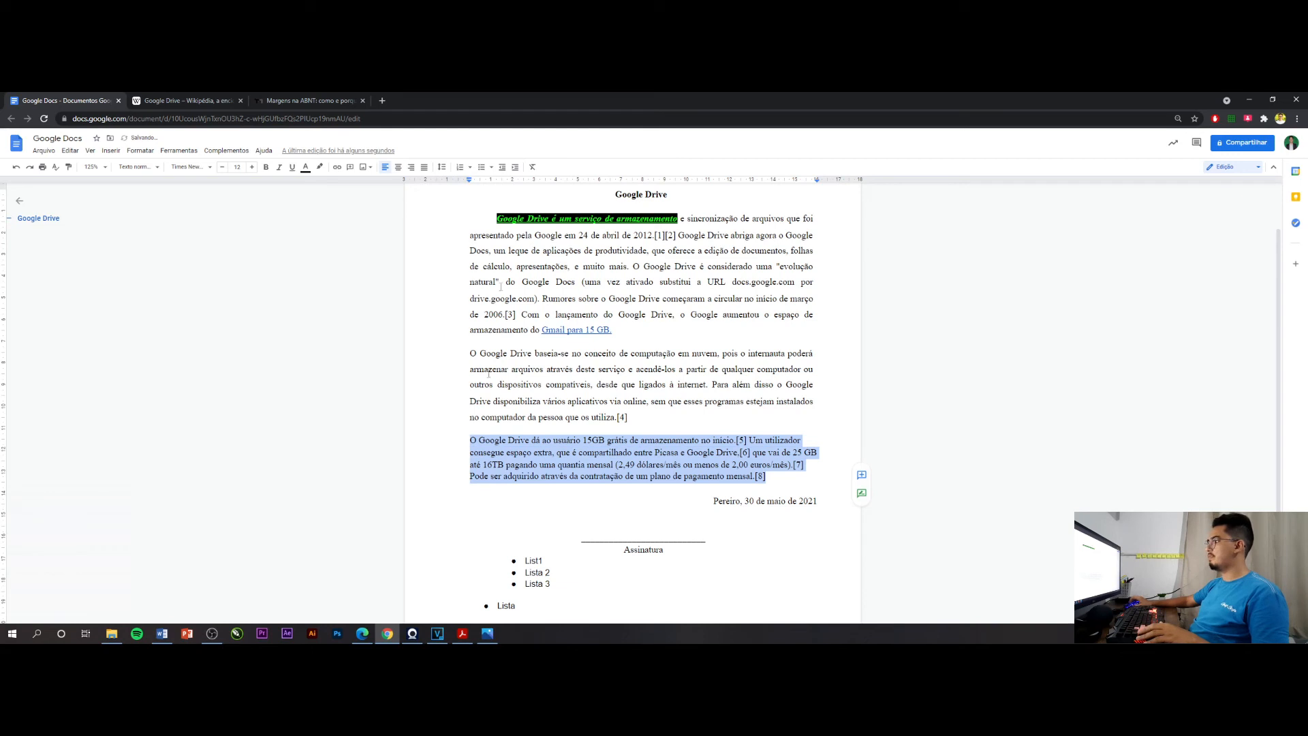
pyautogui.click(424, 168)
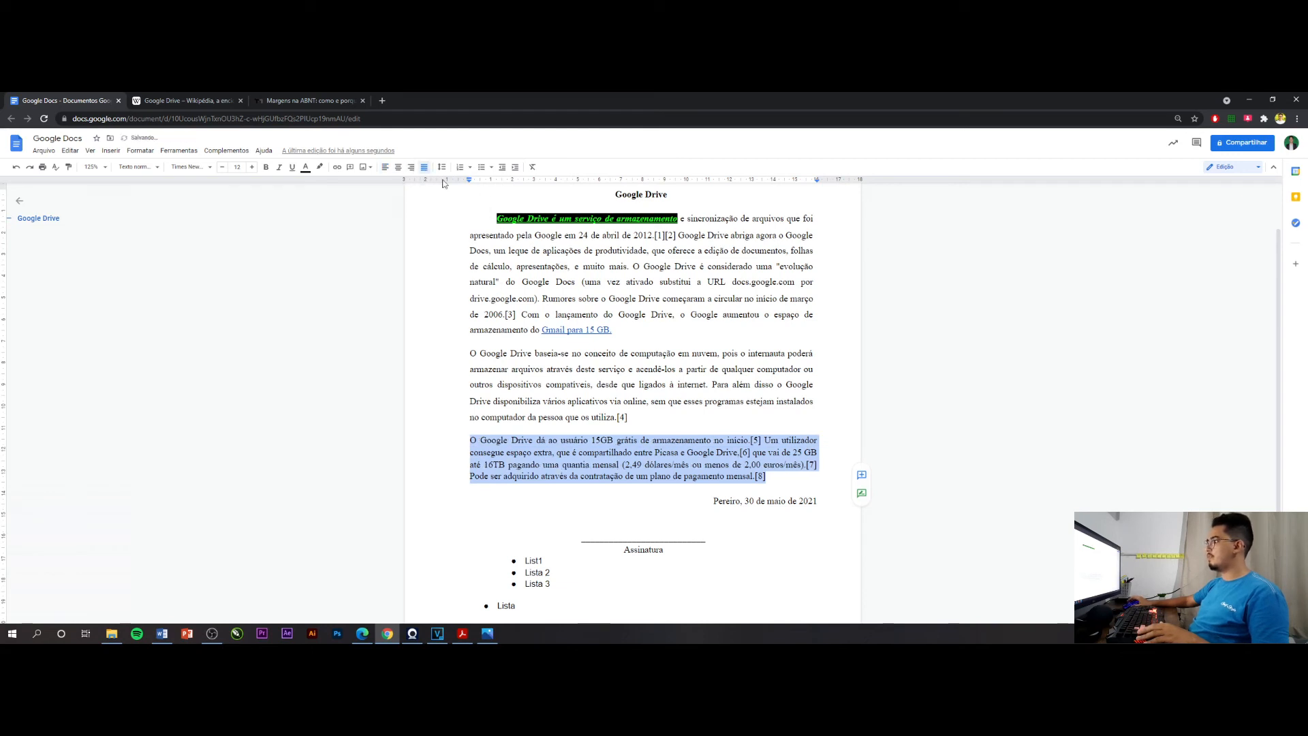
pyautogui.click(632, 481)
# Indent the first lines of the second and third body paragraphs by one tab each
pyautogui.click(471, 353)
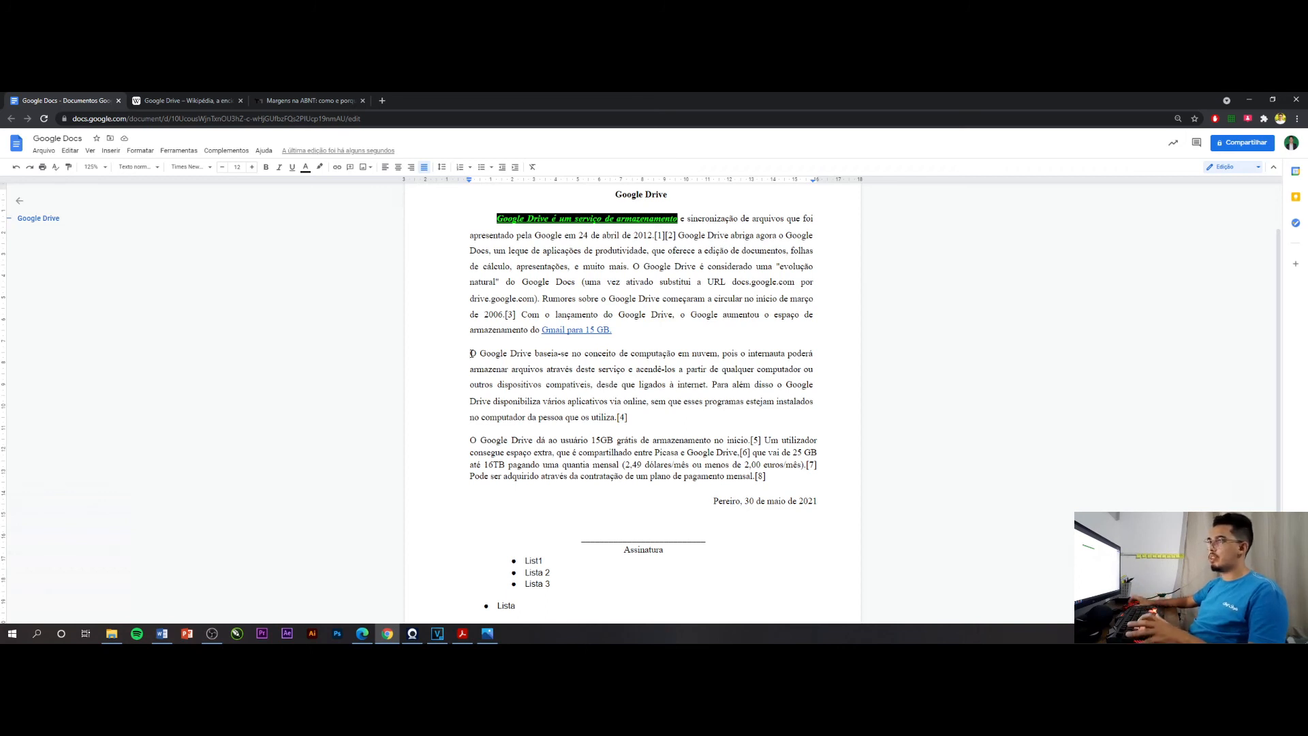
pyautogui.press('Tab')
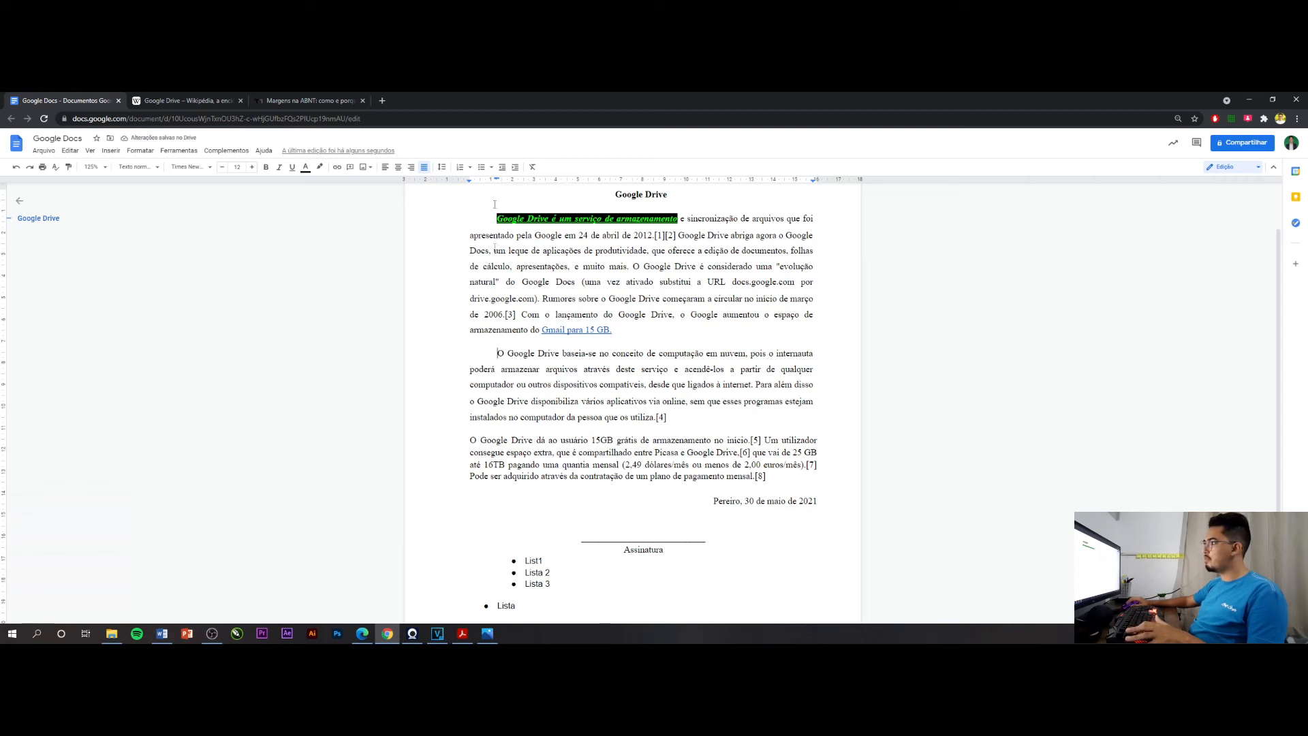
pyautogui.click(470, 438)
pyautogui.press('Tab')
# Increase the line spacing of the third body paragraph to match the paragraphs above it
pyautogui.moveTo(510, 488); pyautogui.dragTo(486, 441)
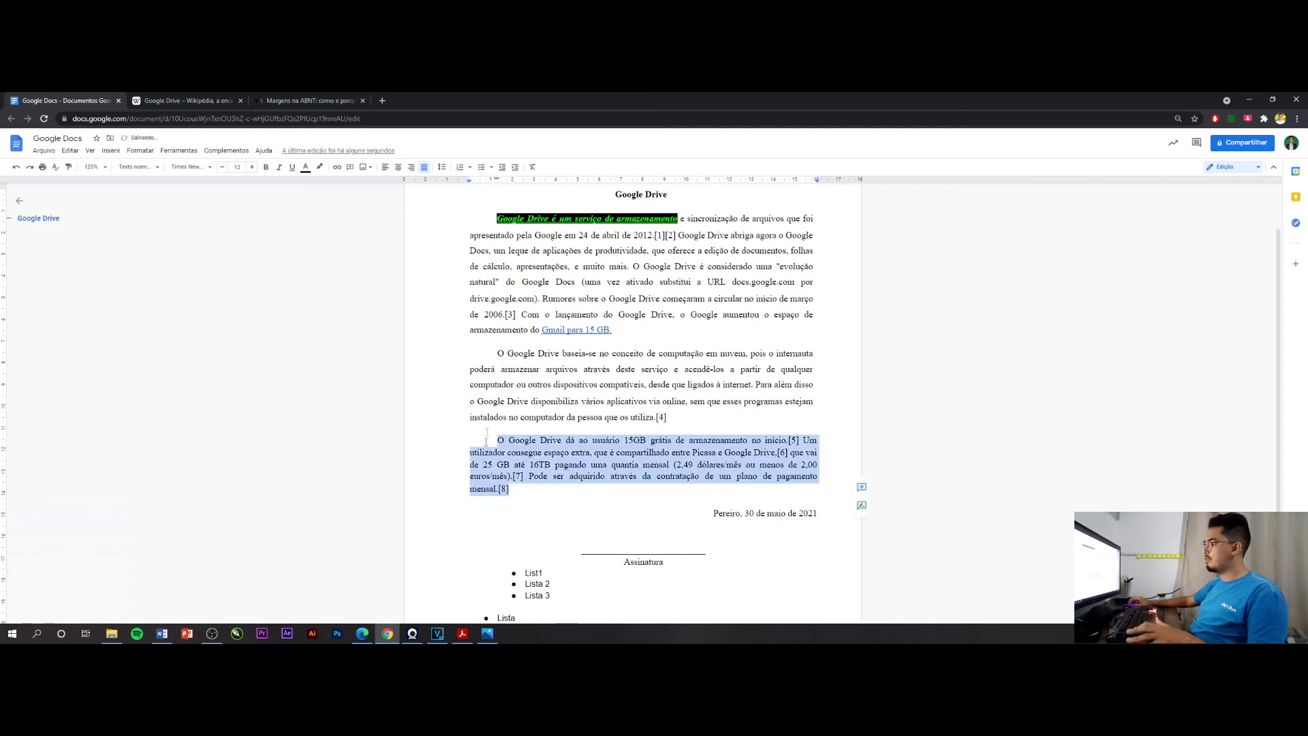
pyautogui.click(441, 167)
pyautogui.click(458, 214)
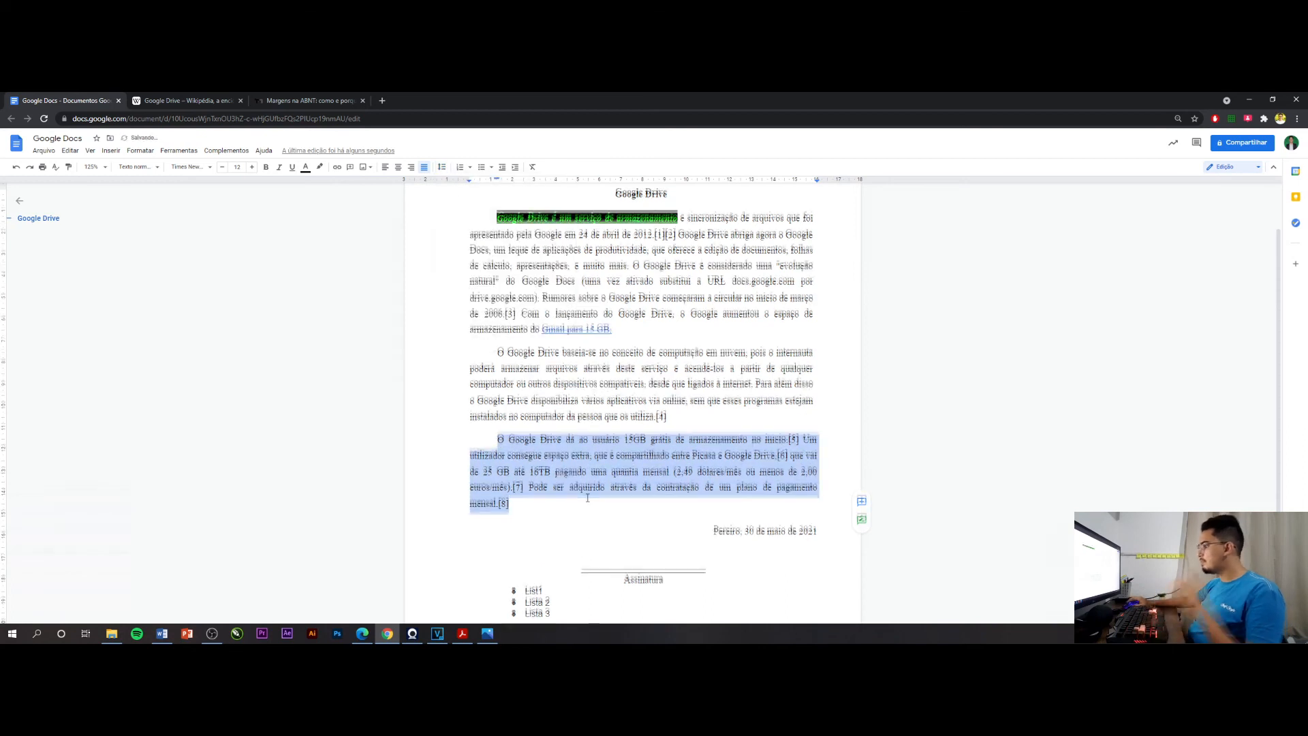
pyautogui.scroll(-2, 587, 496)
pyautogui.scroll(3, 588, 497)
pyautogui.click(575, 468)
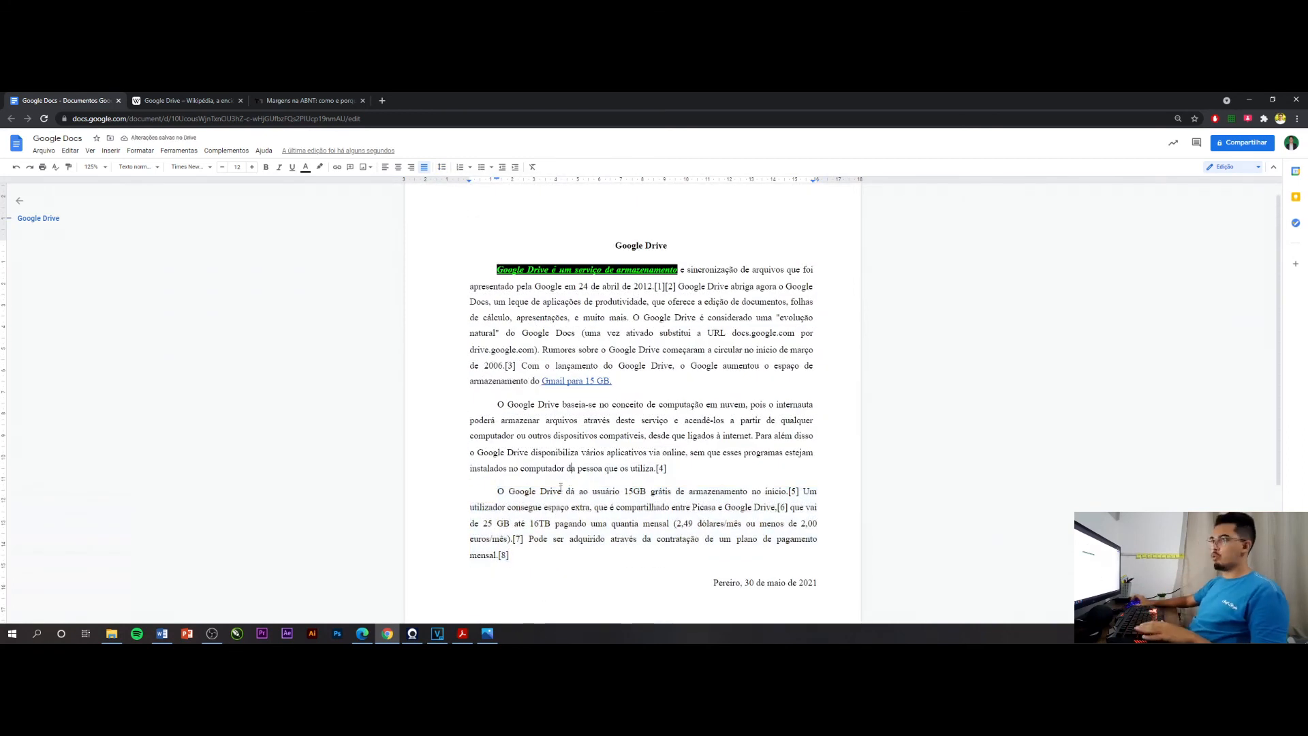
# Reselect the Edição mode for the document and switch it to the Sugestões mode
pyautogui.hotkey('ctrl', 'Home')
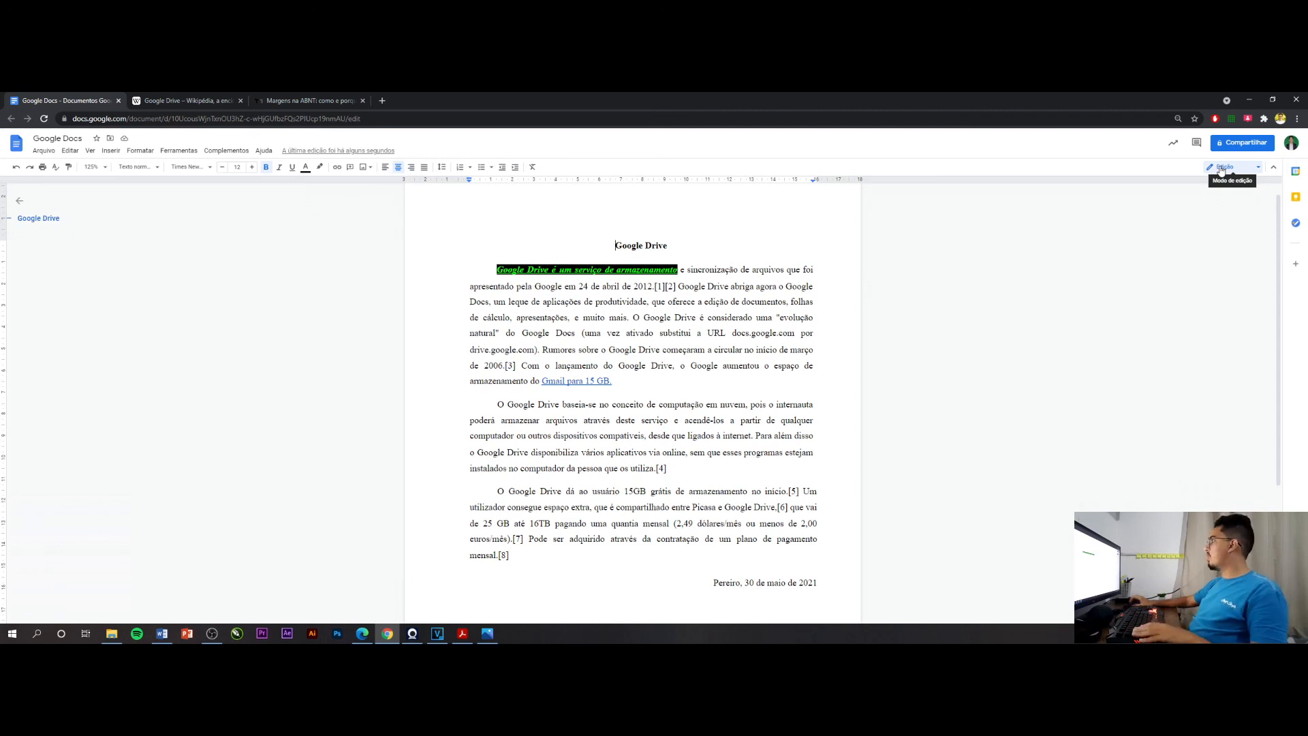
pyautogui.click(1221, 171)
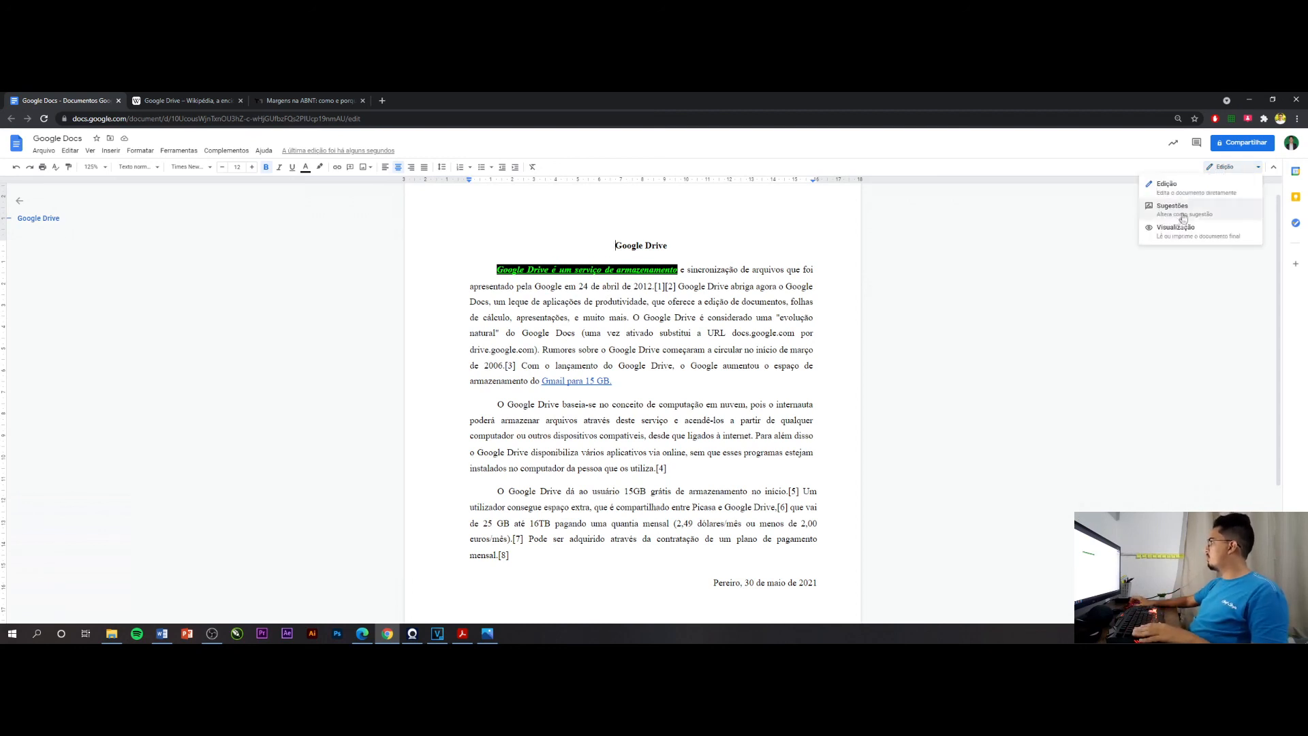
pyautogui.click(1167, 186)
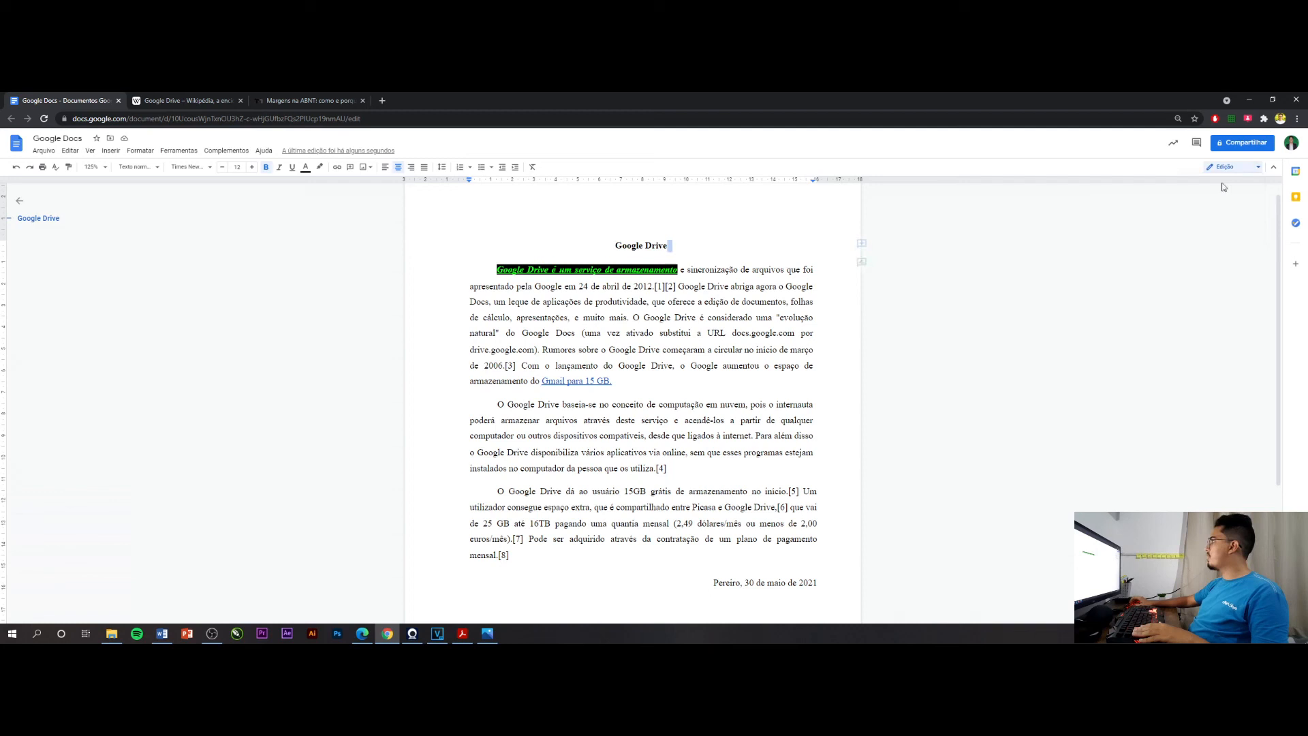
pyautogui.click(769, 350)
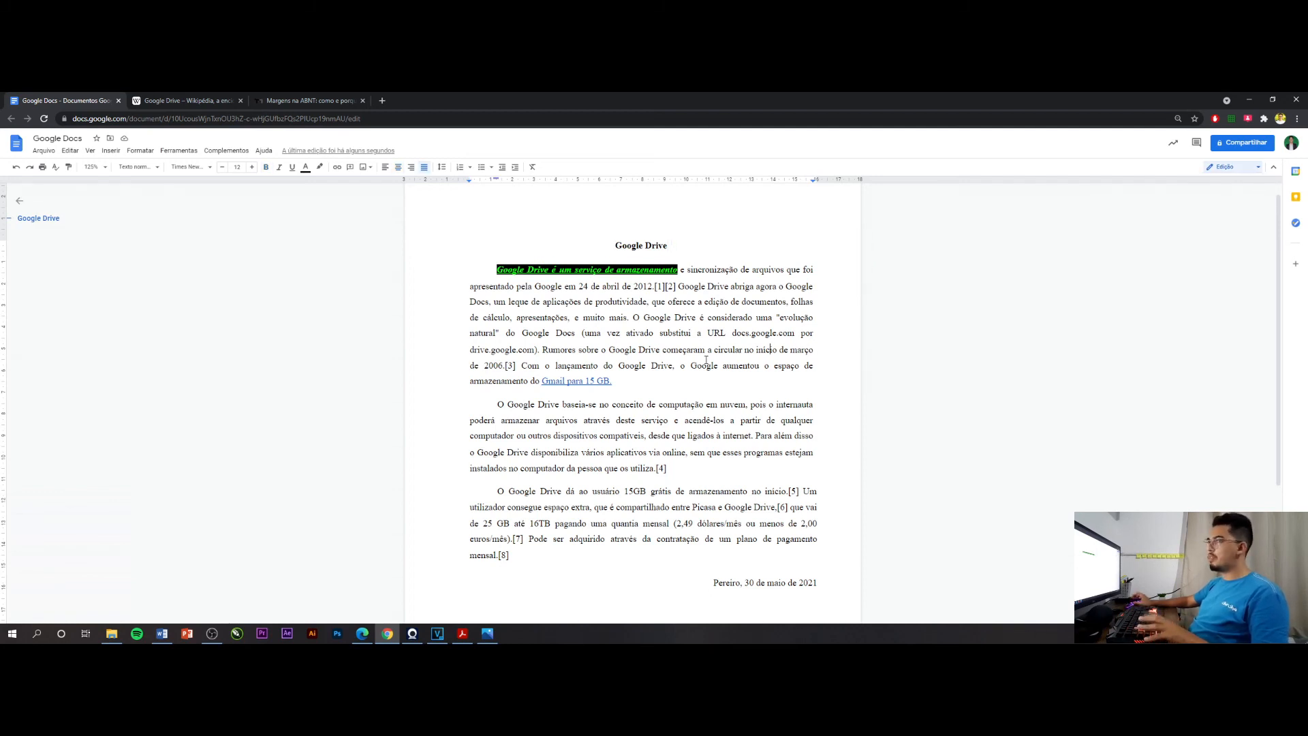
pyautogui.click(1211, 170)
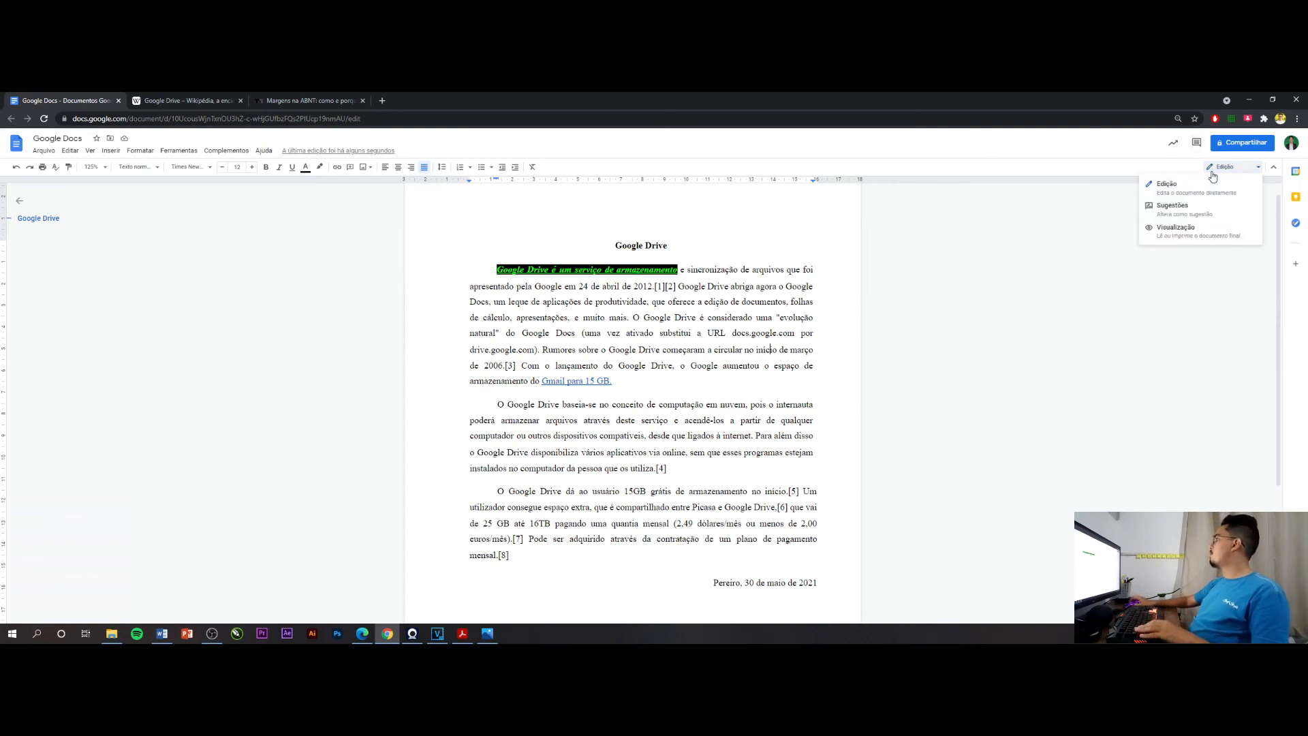
pyautogui.click(1171, 202)
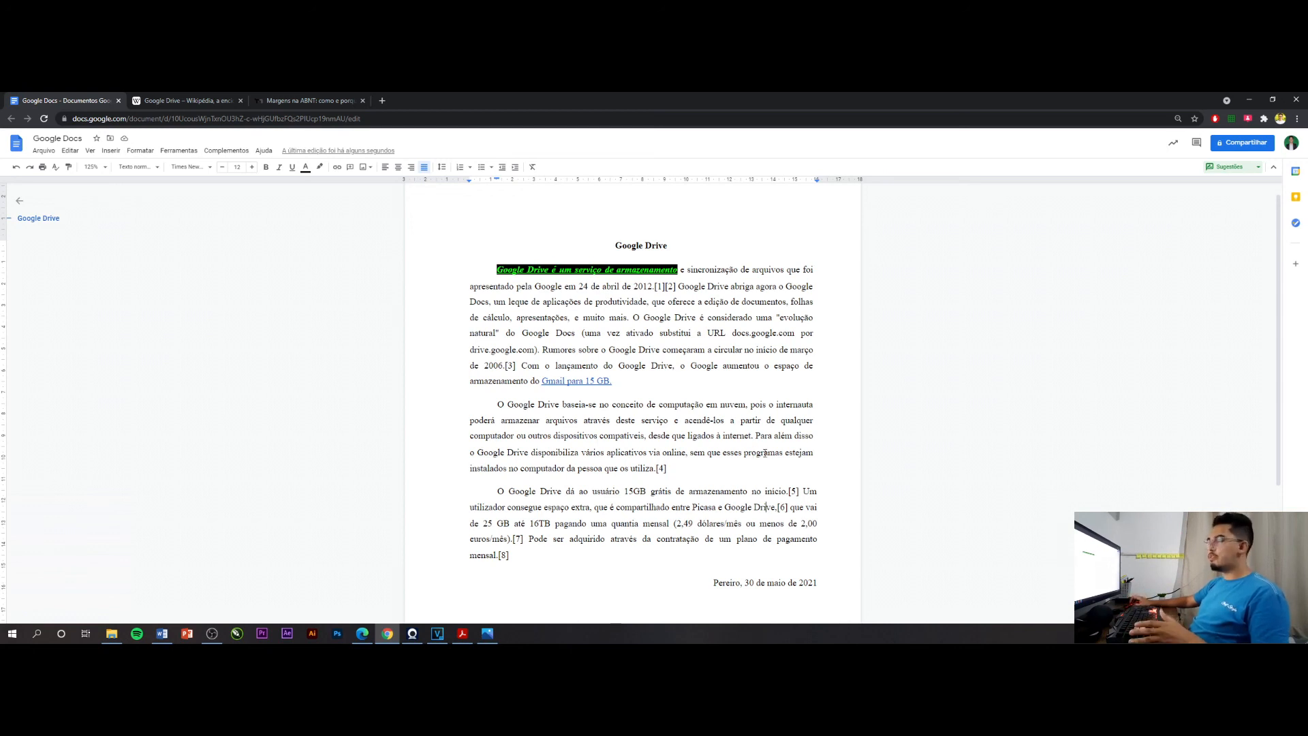
# Suggest replacing the word "nuvem" with "cloud" in the second body paragraph and accept the suggestion
pyautogui.click(706, 409)
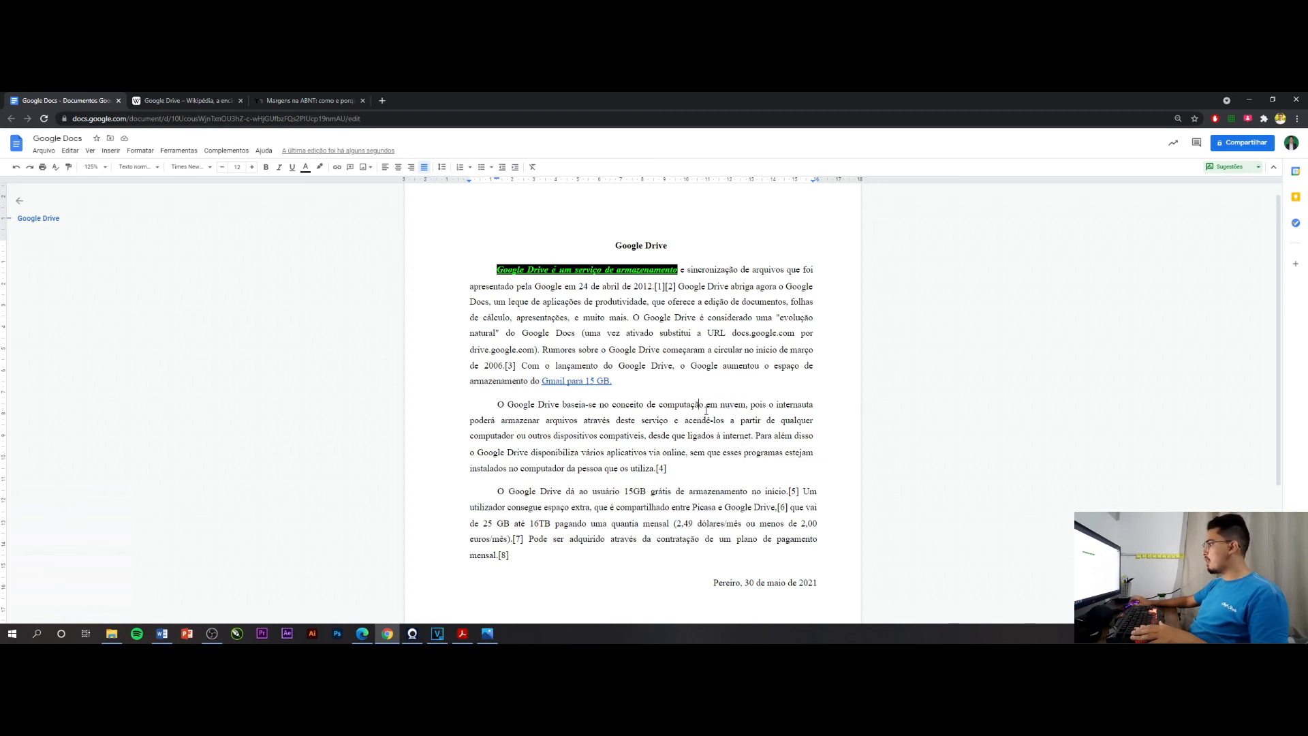
pyautogui.doubleClick(738, 407)
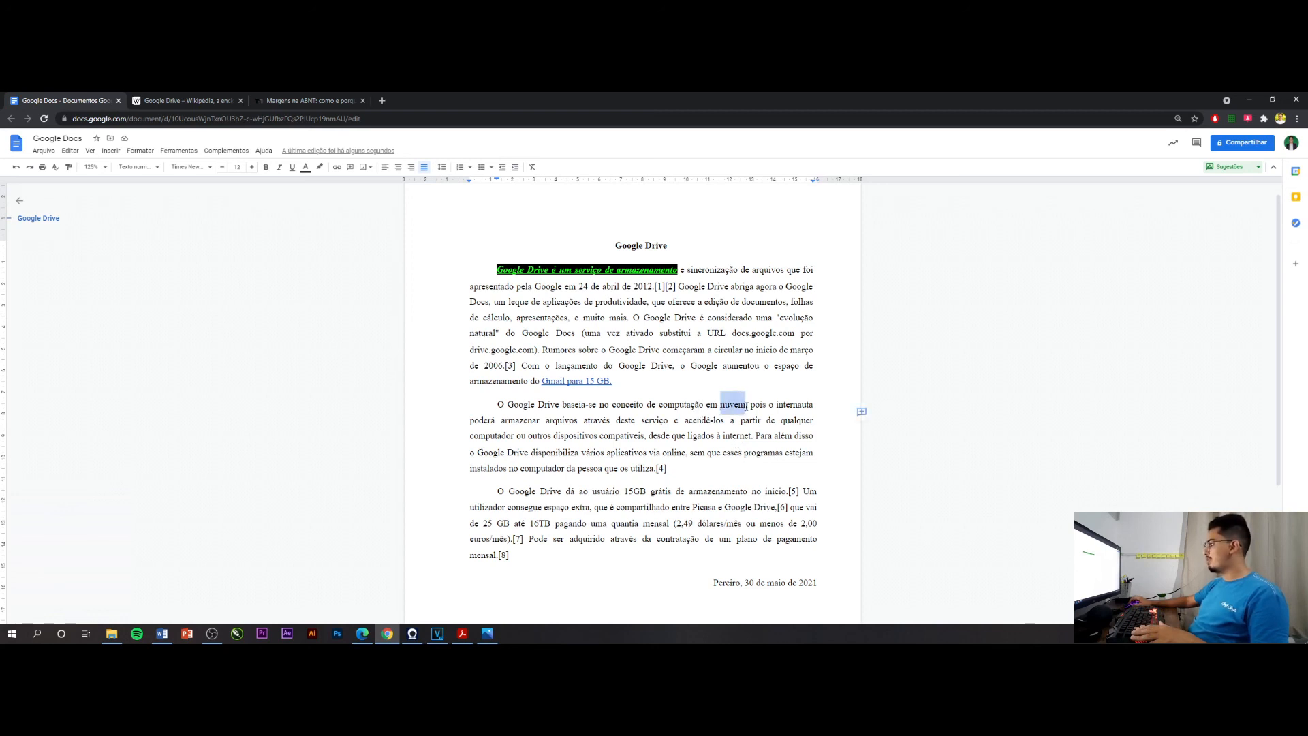
pyautogui.moveTo(720, 405); pyautogui.dragTo(744, 409)
pyautogui.write('clo')
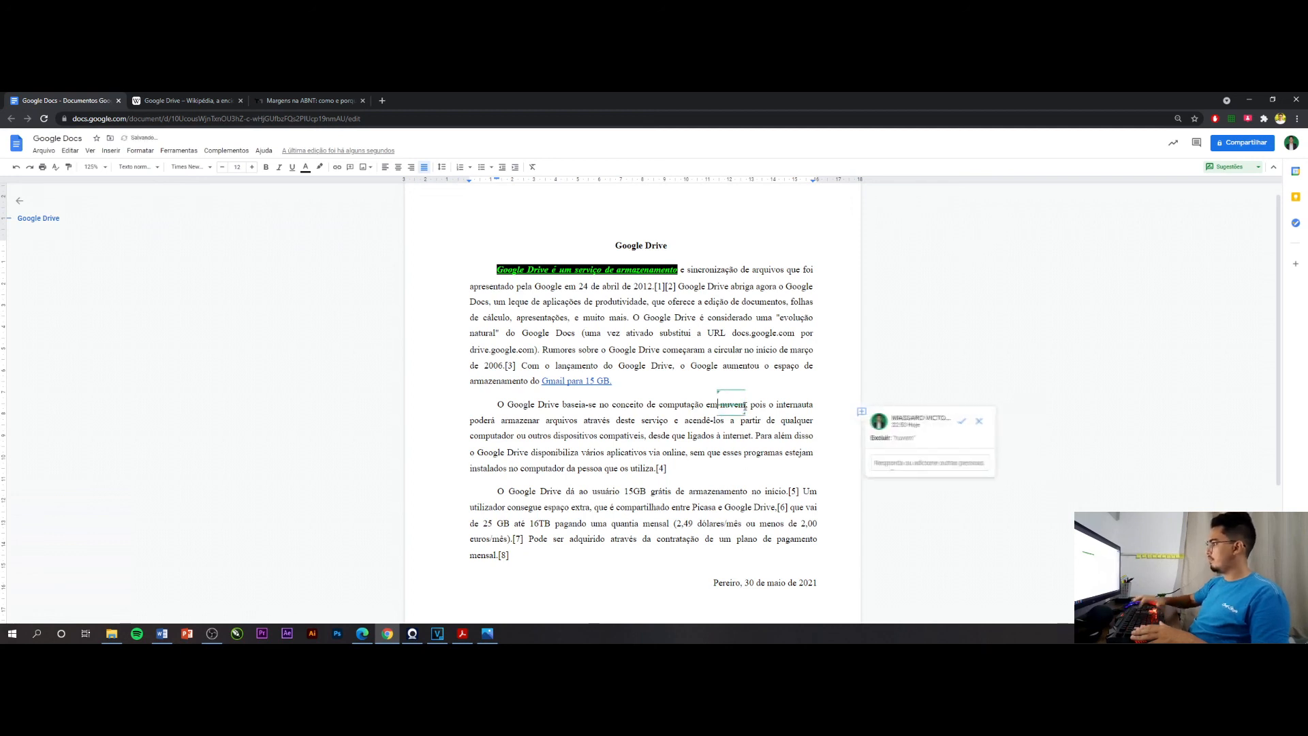
pyautogui.write('ud')
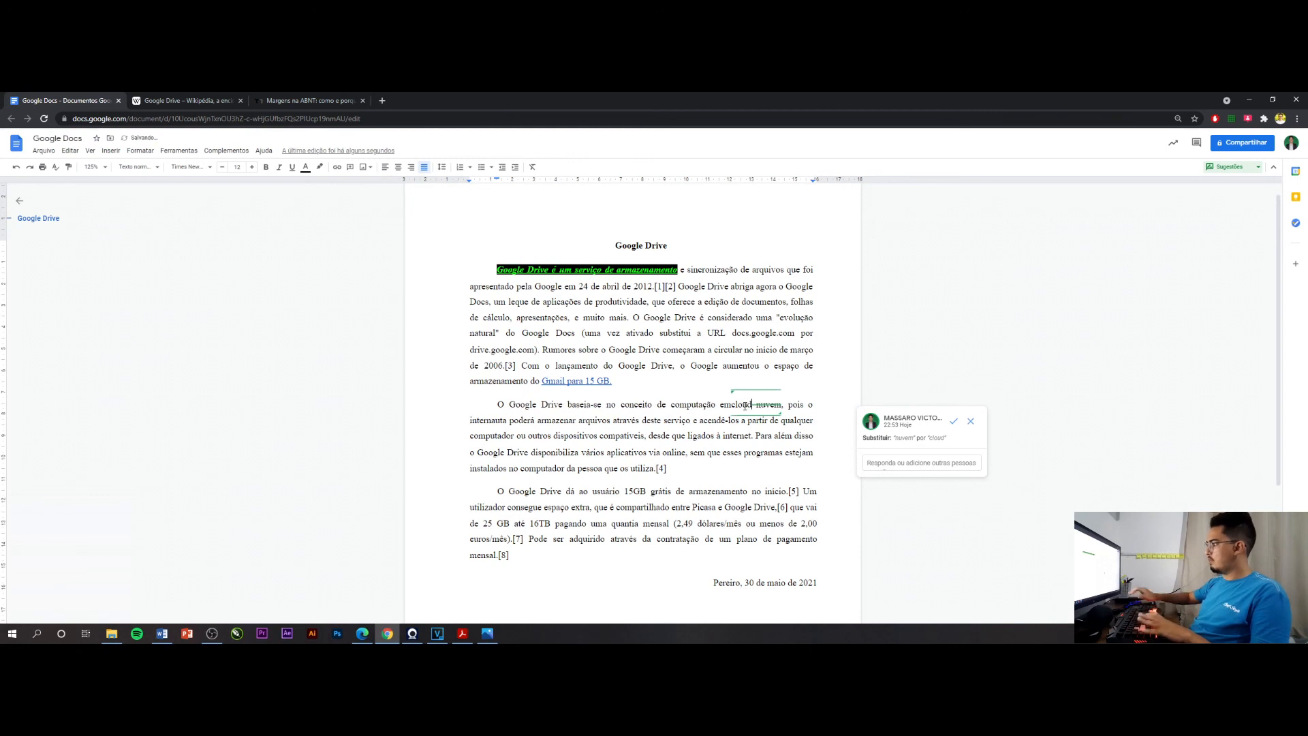
pyautogui.click(739, 389)
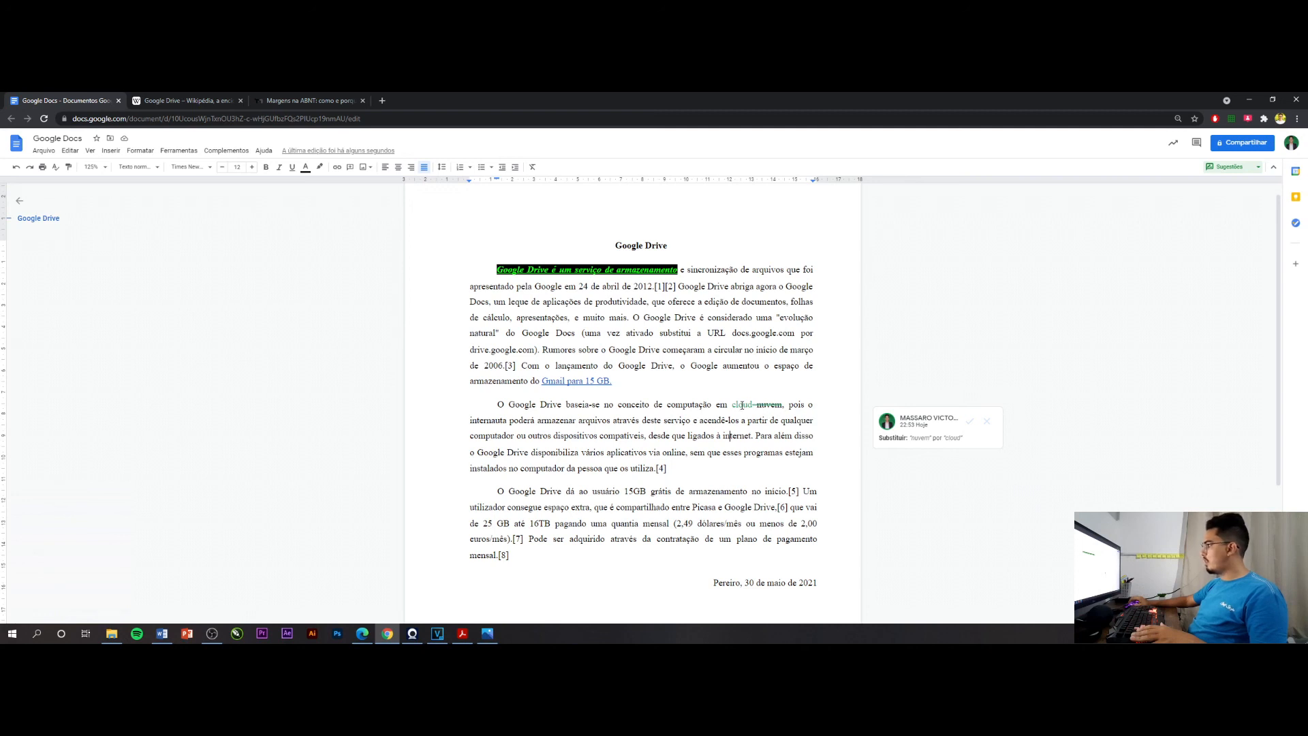
pyautogui.click(972, 428)
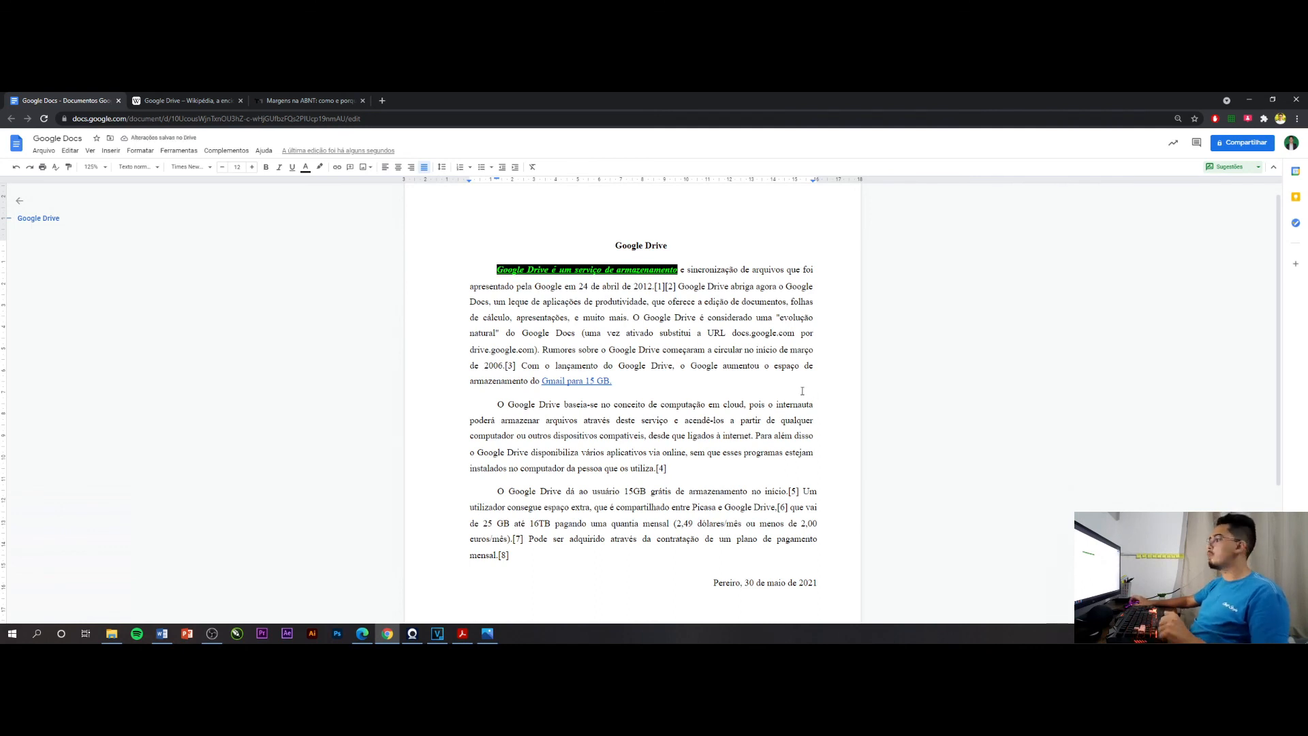
# Switch the document to the Visualização mode and look through the page
pyautogui.click(1245, 172)
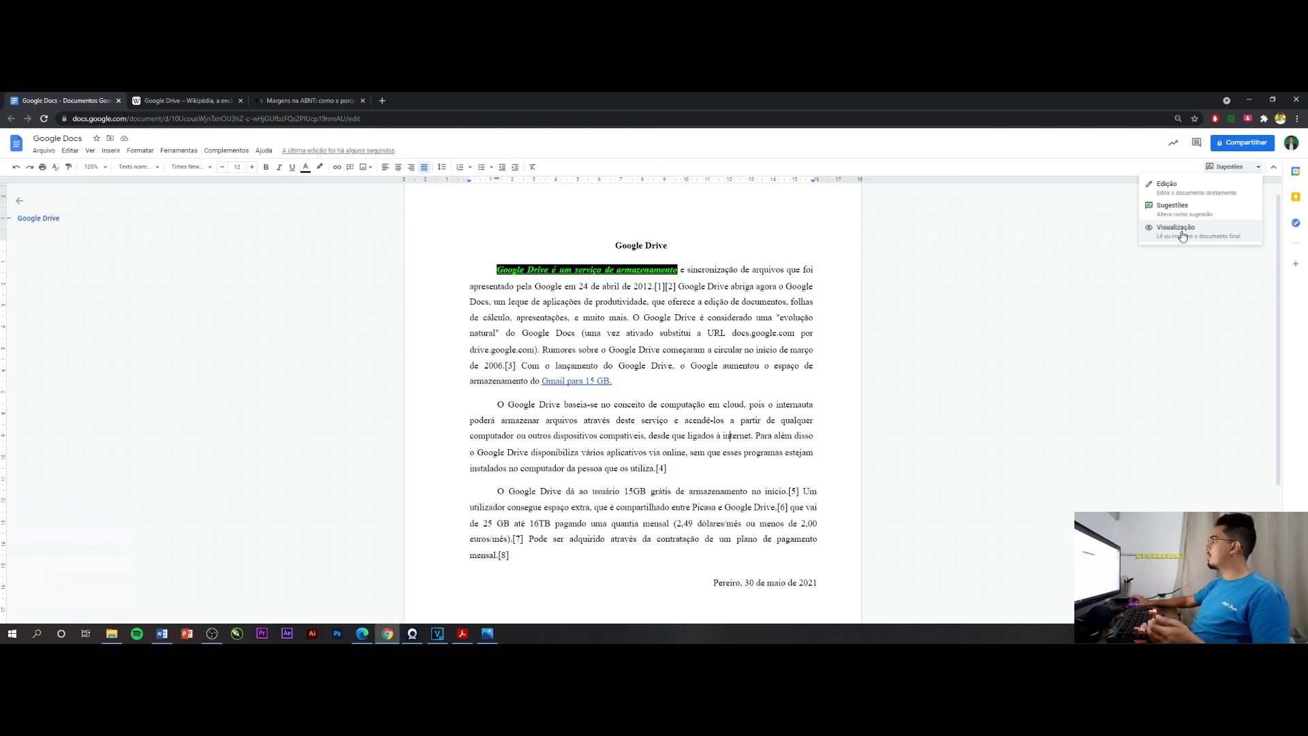
pyautogui.click(1182, 234)
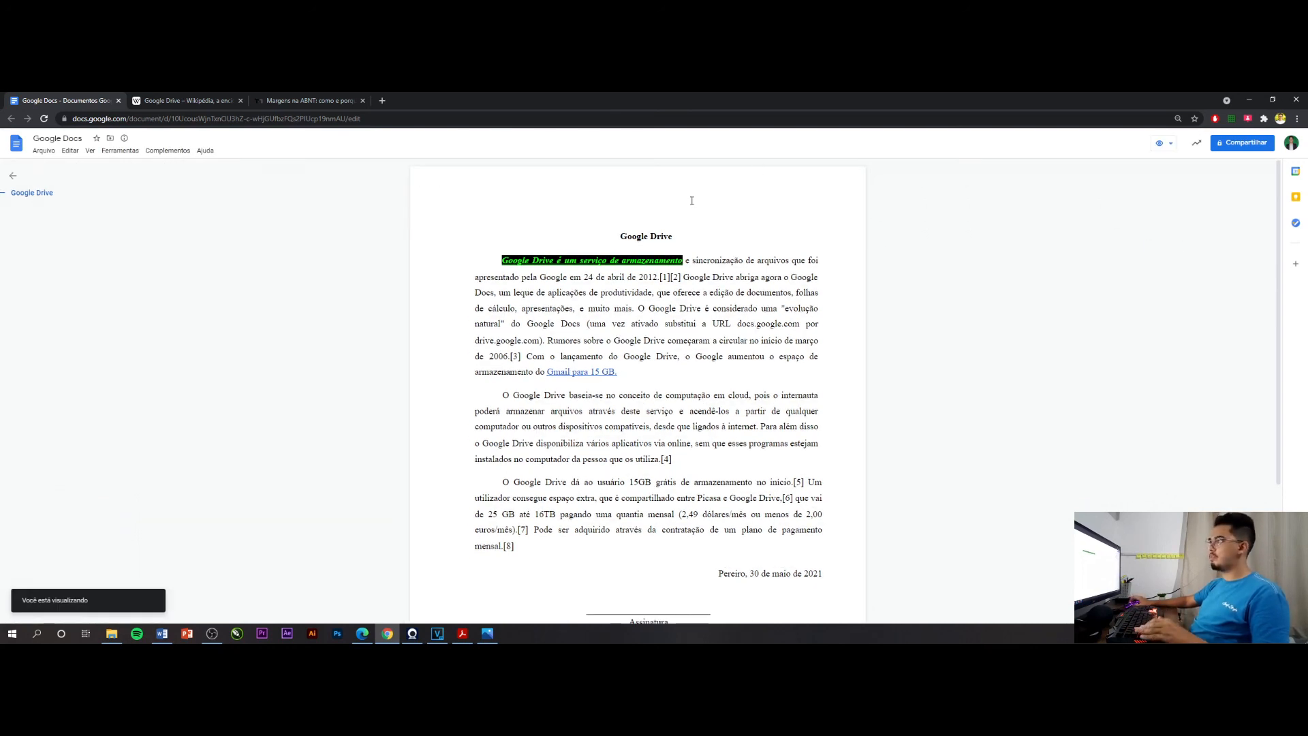
pyautogui.scroll(-3, 692, 200)
pyautogui.scroll(3, 692, 197)
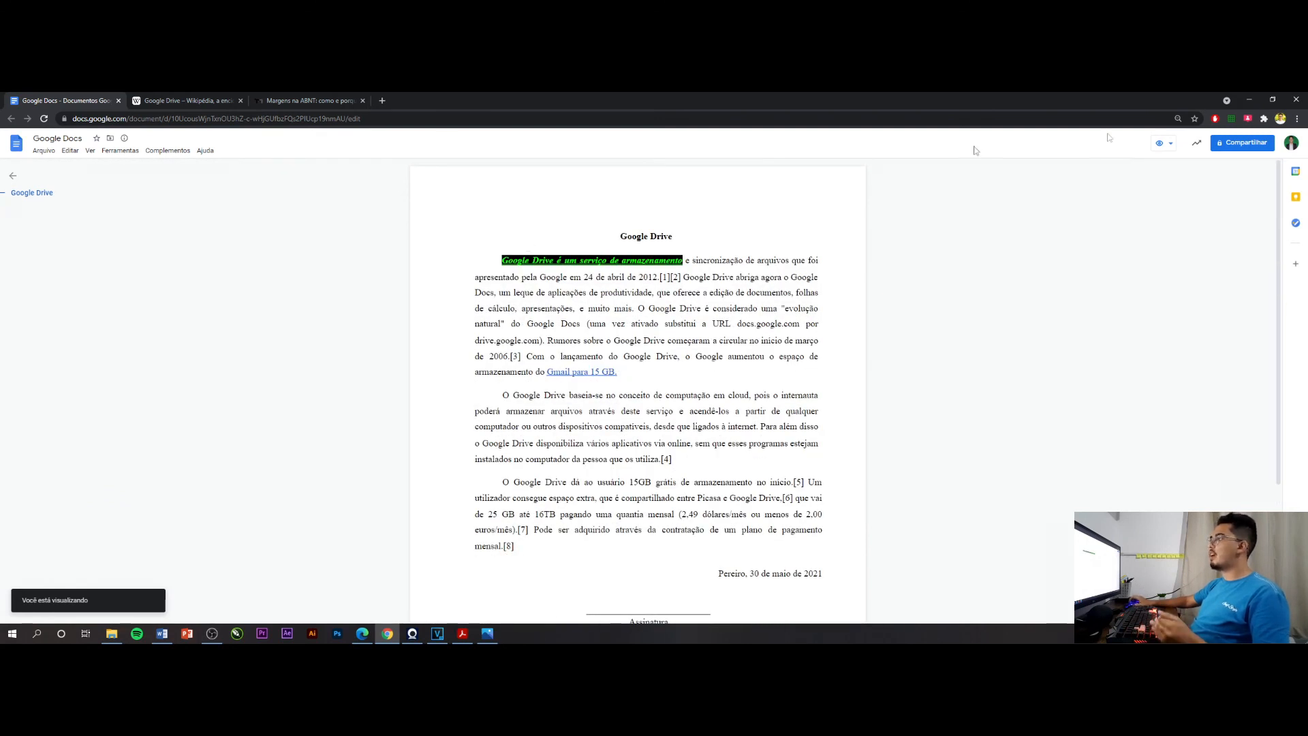
# Switch the document from the Visualização mode back to the Edição mode
pyautogui.click(1166, 148)
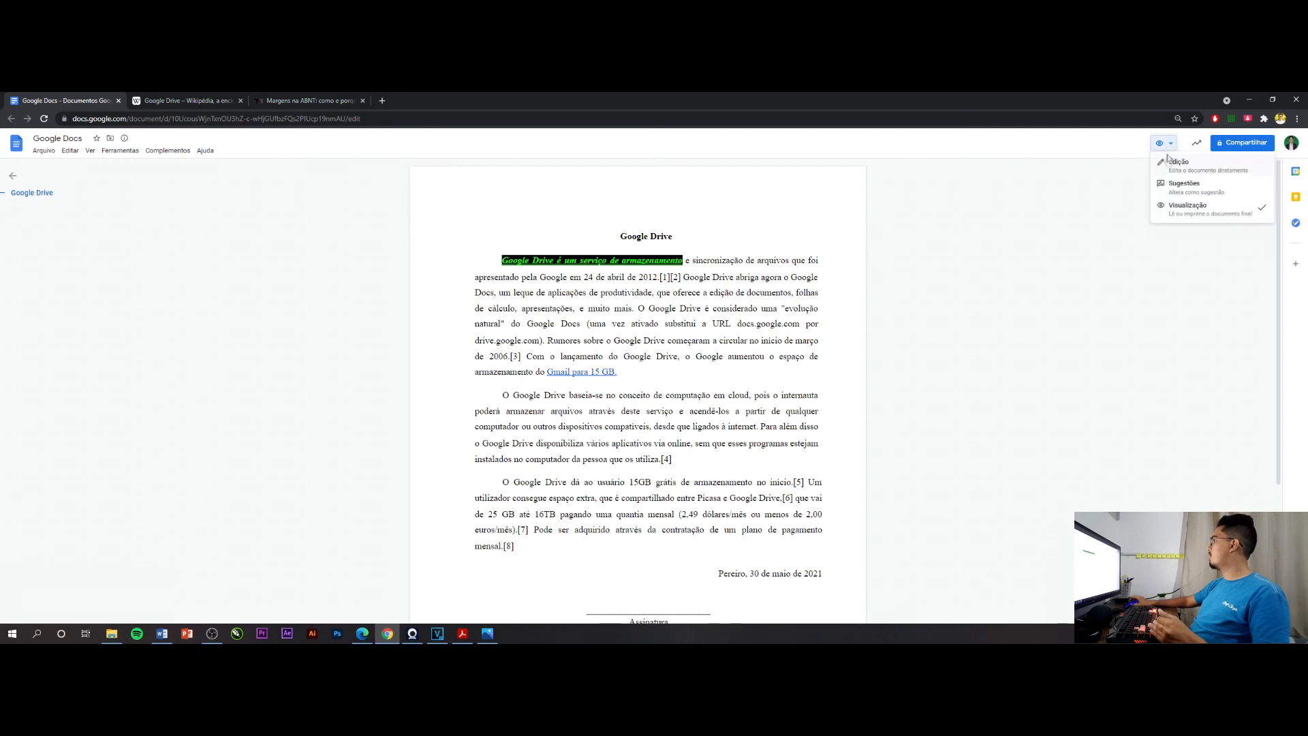
pyautogui.click(1190, 163)
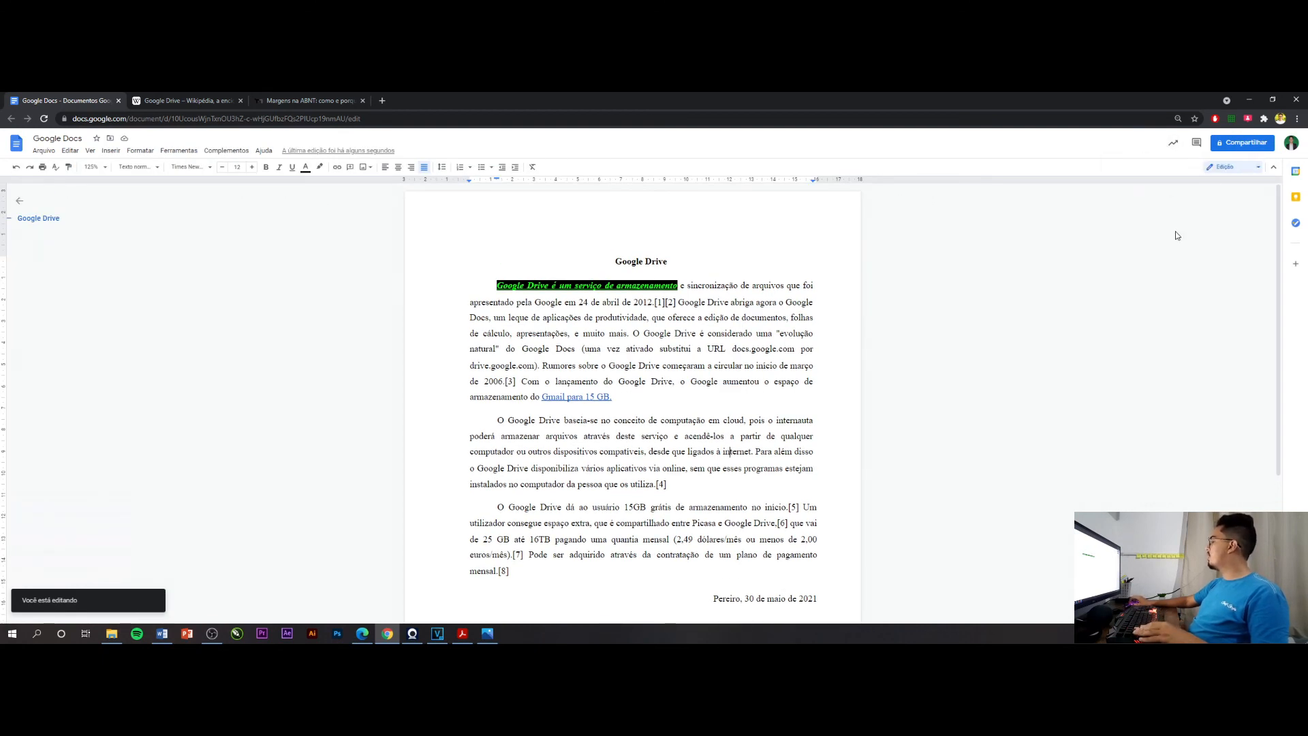
# Open the document's sharing settings and add a suggested contact's e-mail address as a recipient
pyautogui.click(1236, 146)
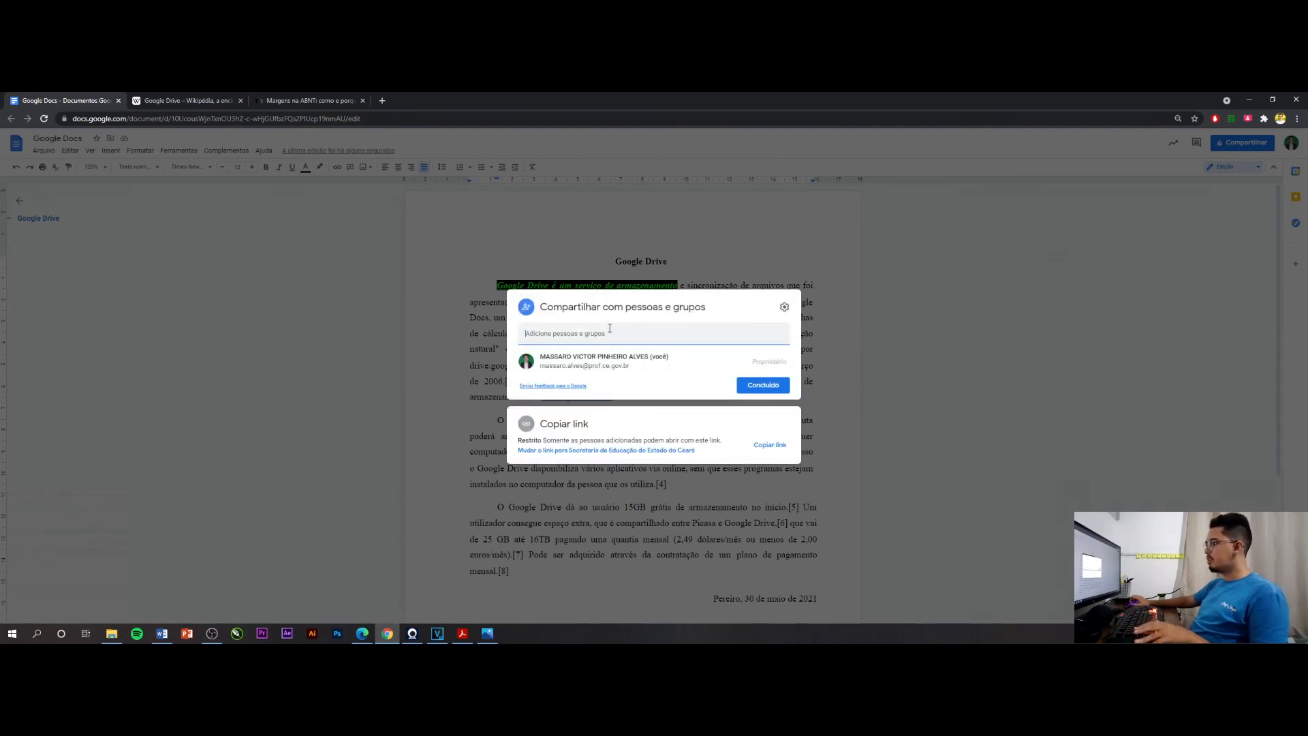
pyautogui.write('victor')
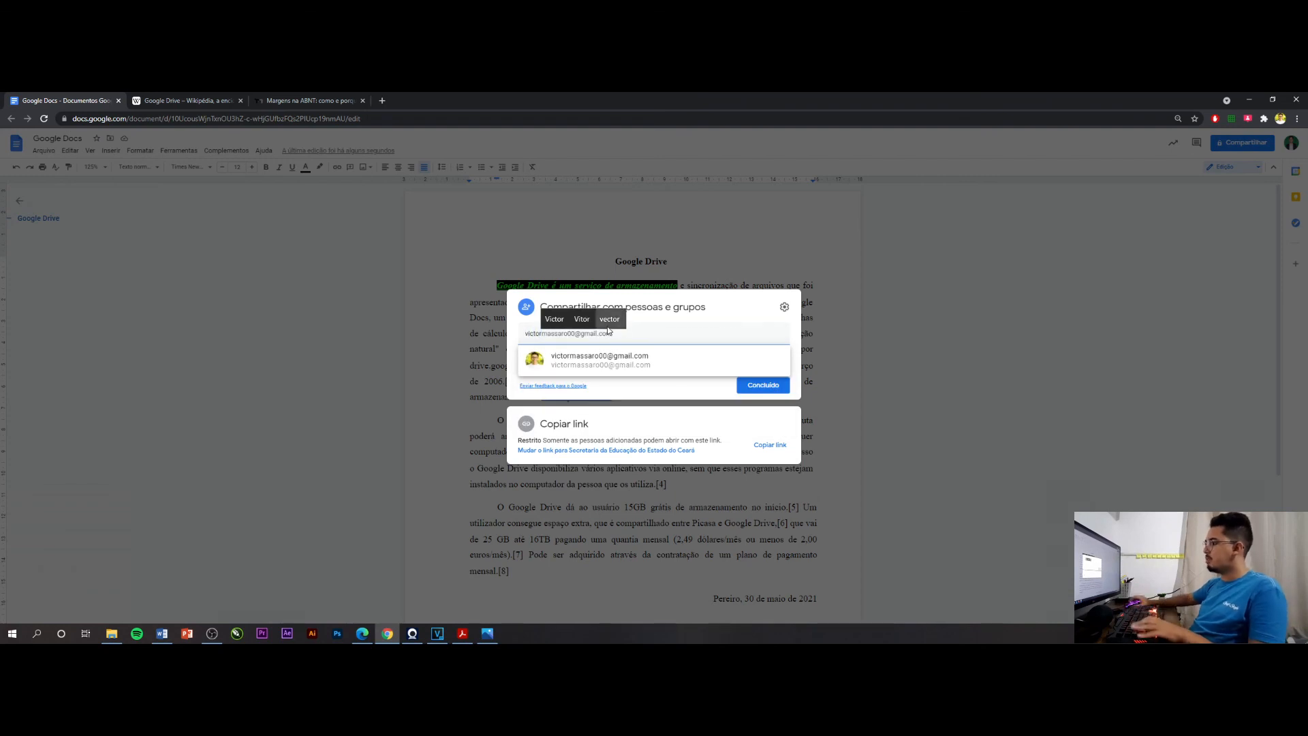
pyautogui.click(603, 352)
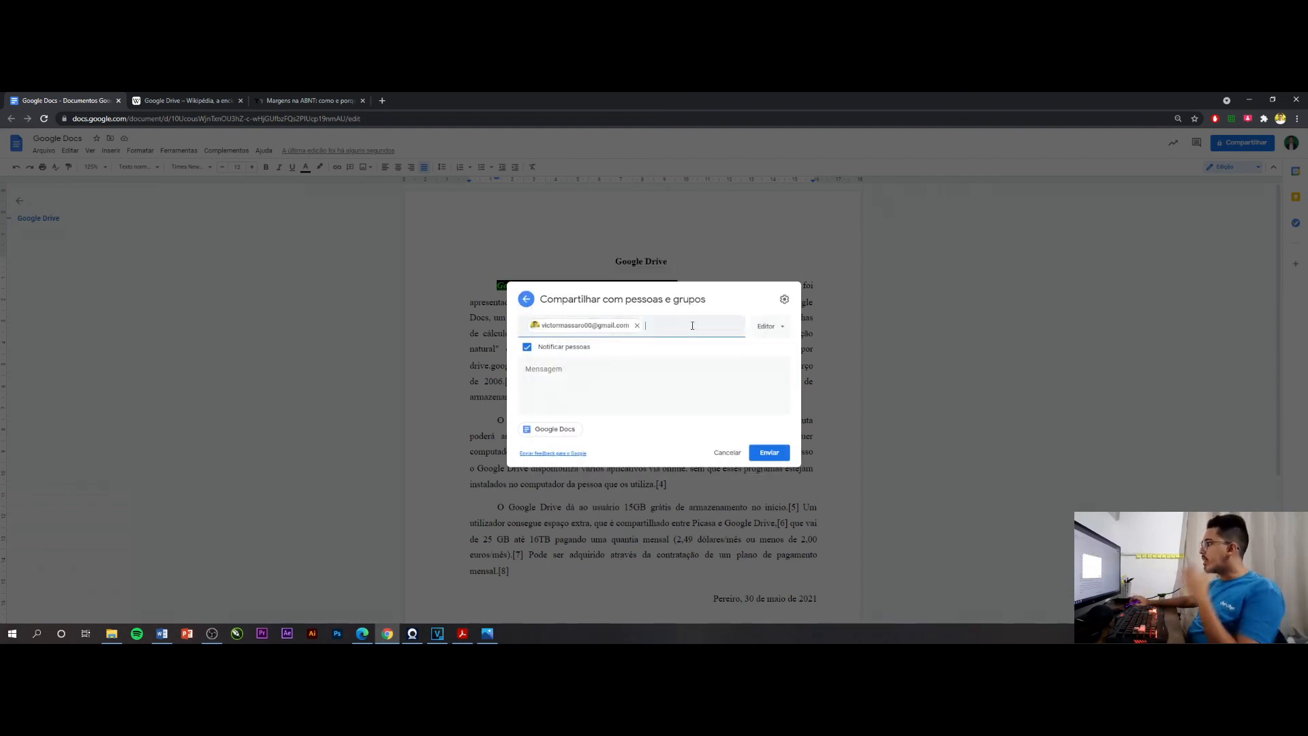
# Review the access roles available for the recipient, keep Editor, and return to the main sharing view without sending the invitation
pyautogui.click(770, 324)
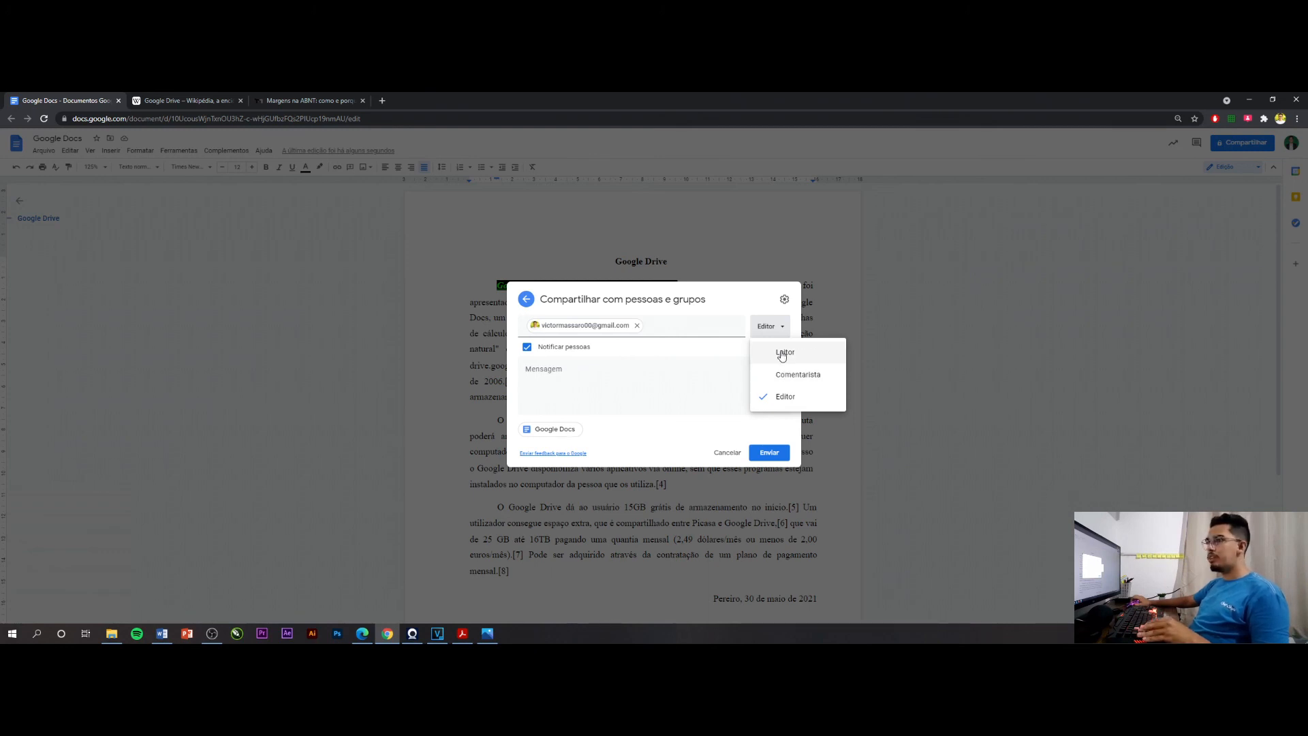
pyautogui.click(744, 300)
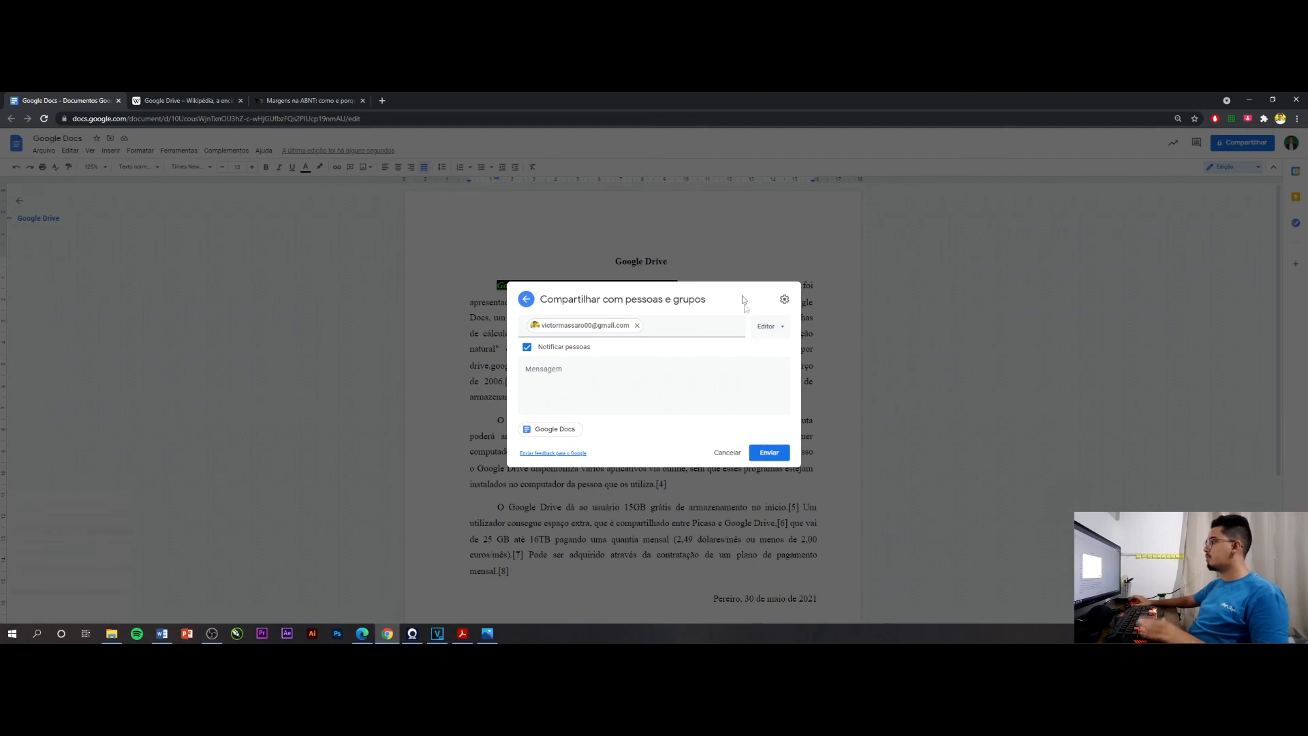
pyautogui.click(775, 332)
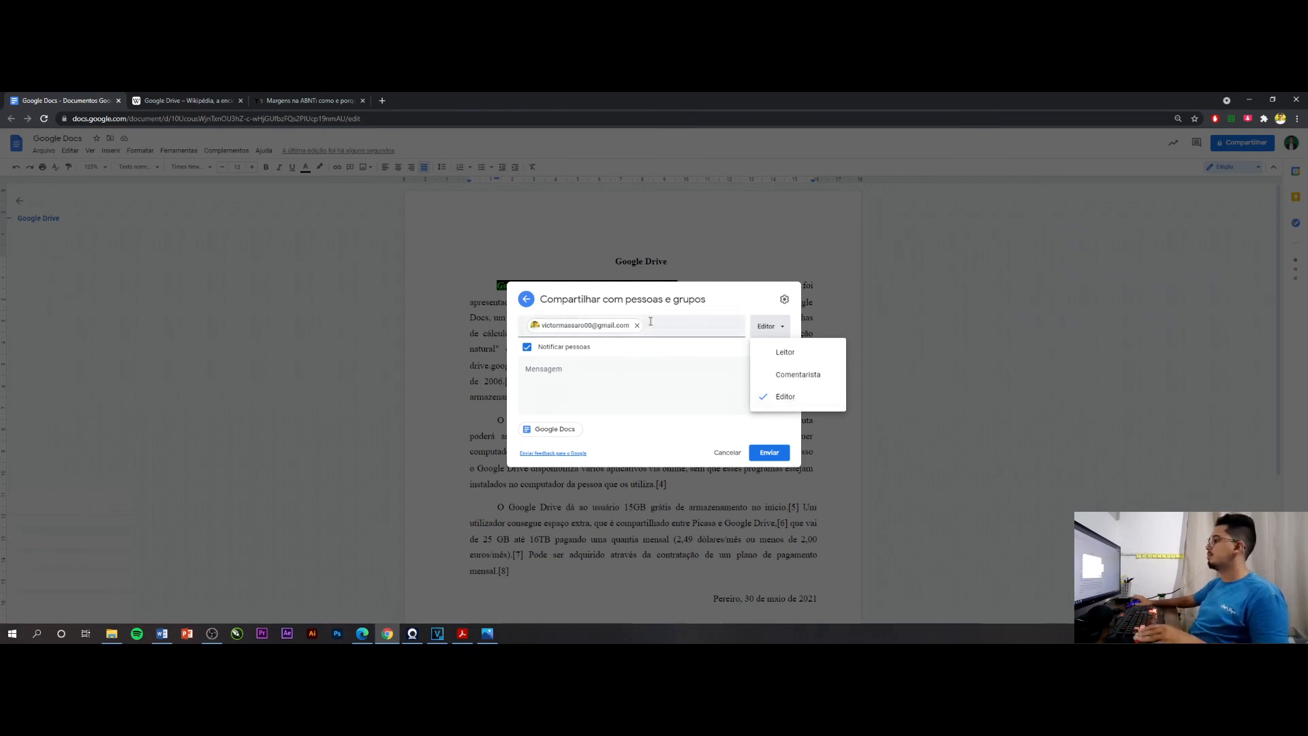
pyautogui.click(745, 311)
pyautogui.click(526, 299)
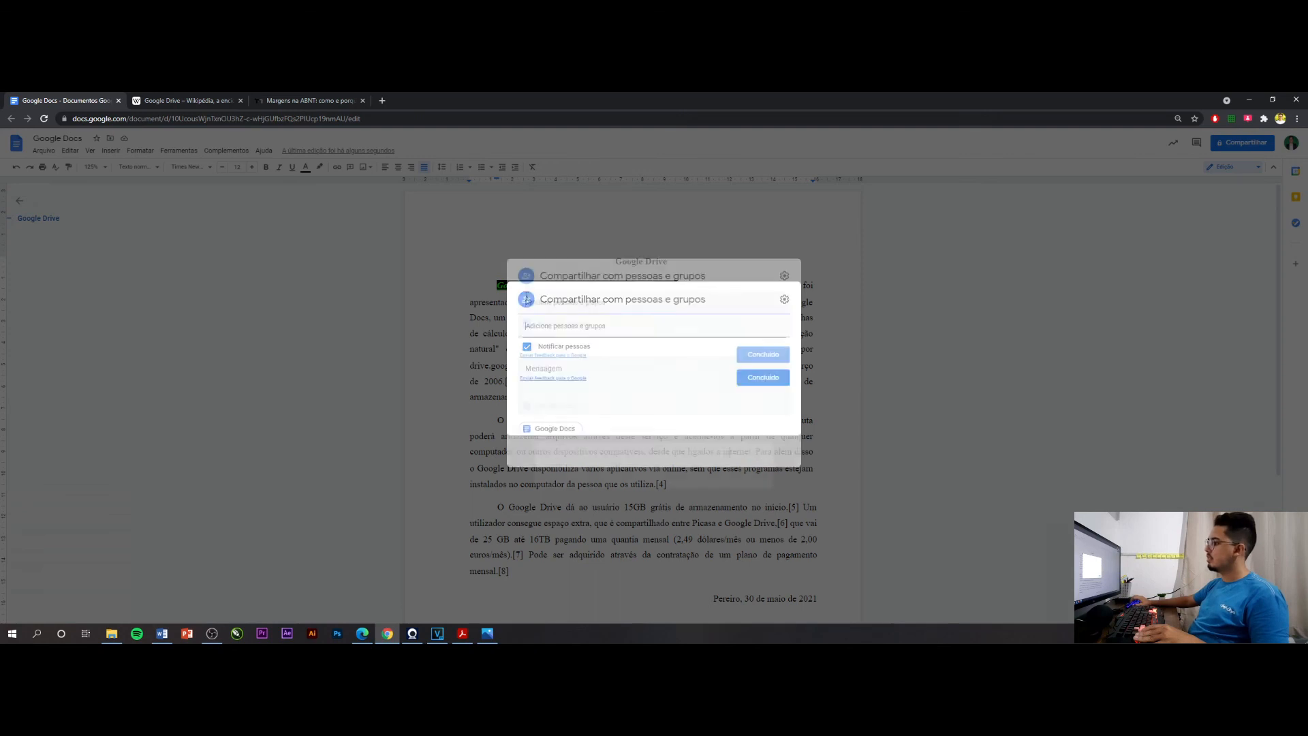